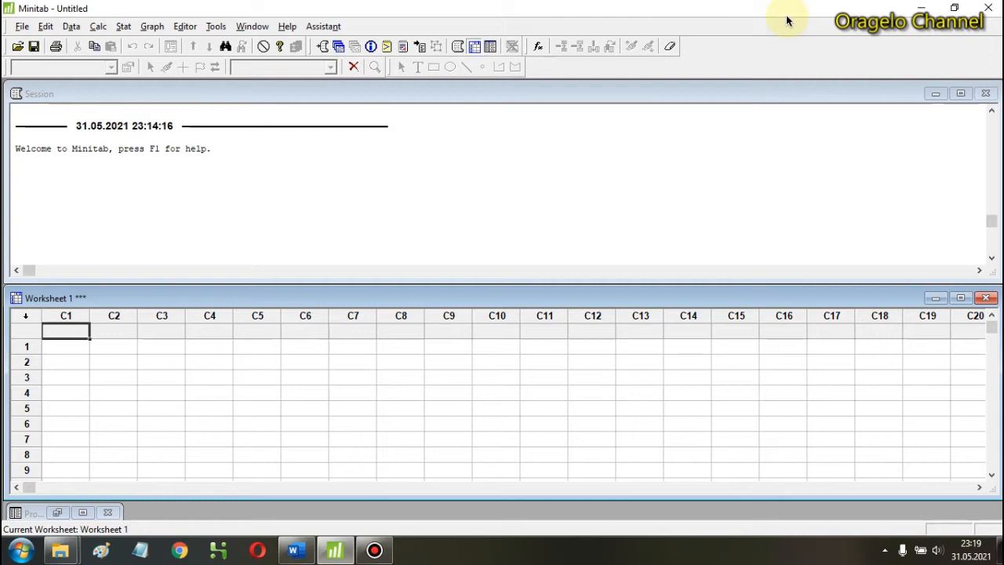
- Switch to the Word practicum document and highlight "tinggi badan (dalam cm)" in the example's text in green
left_click(916, 9)
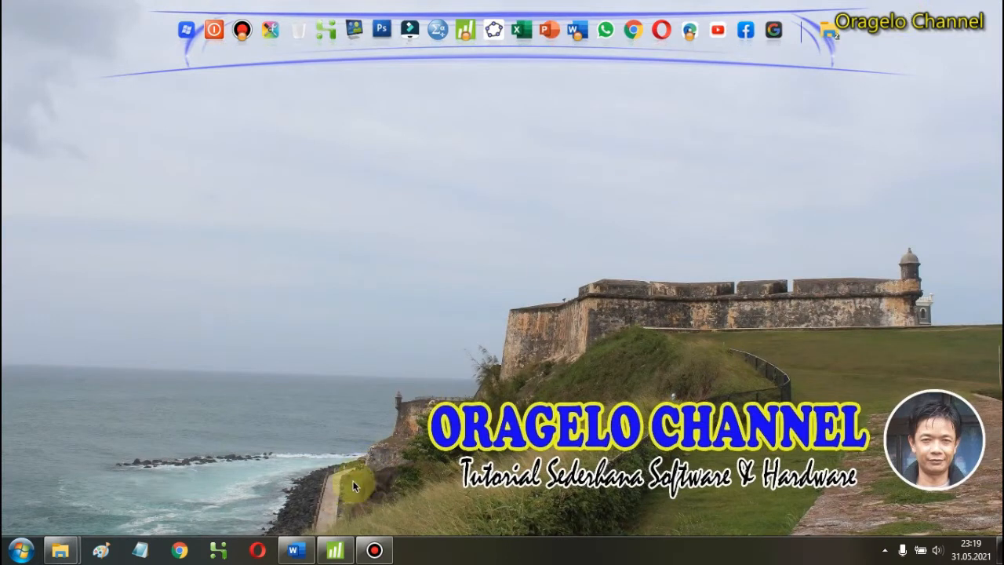
left_click(298, 549)
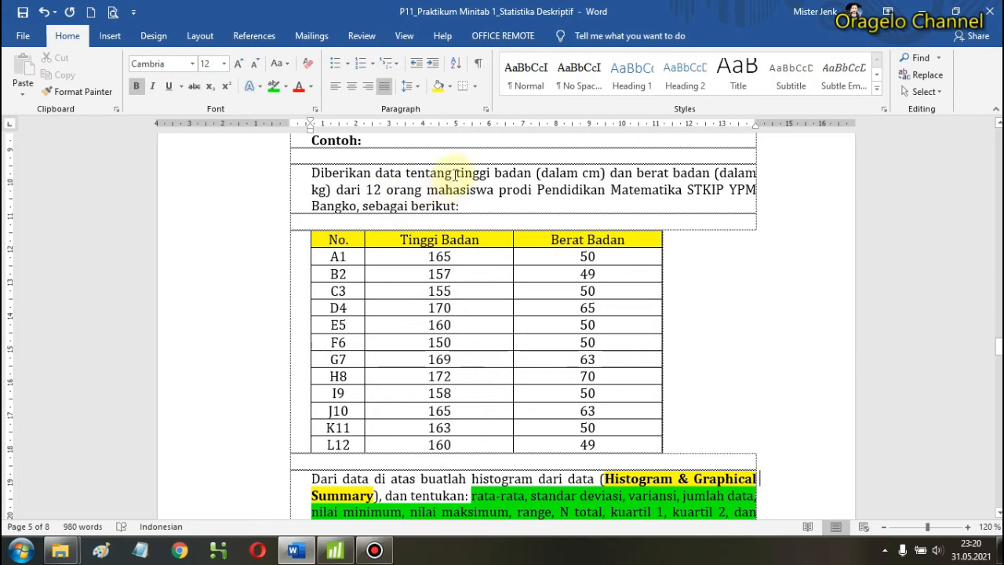
left_click(457, 174)
left_click_drag(524, 173, 604, 172)
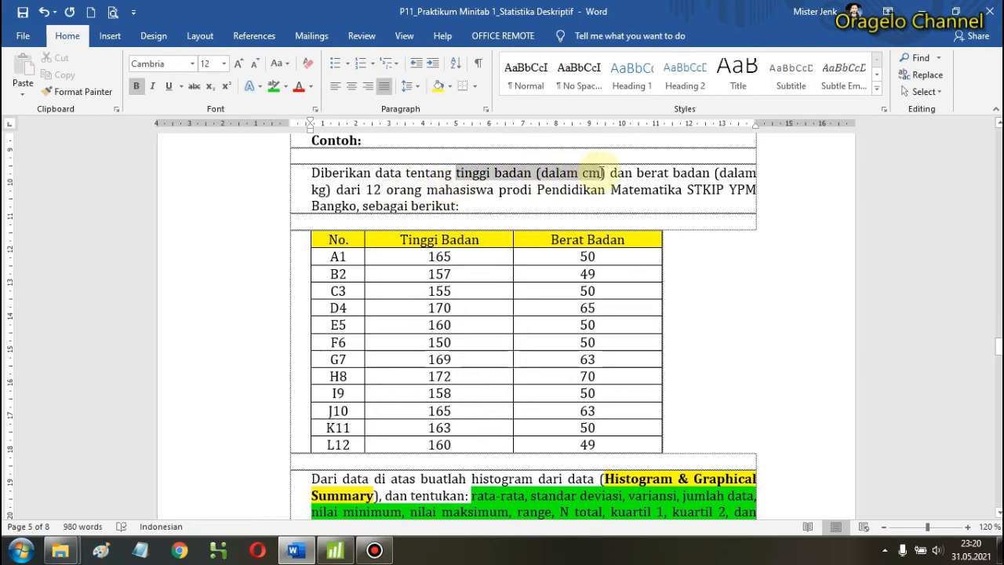
left_click(273, 86)
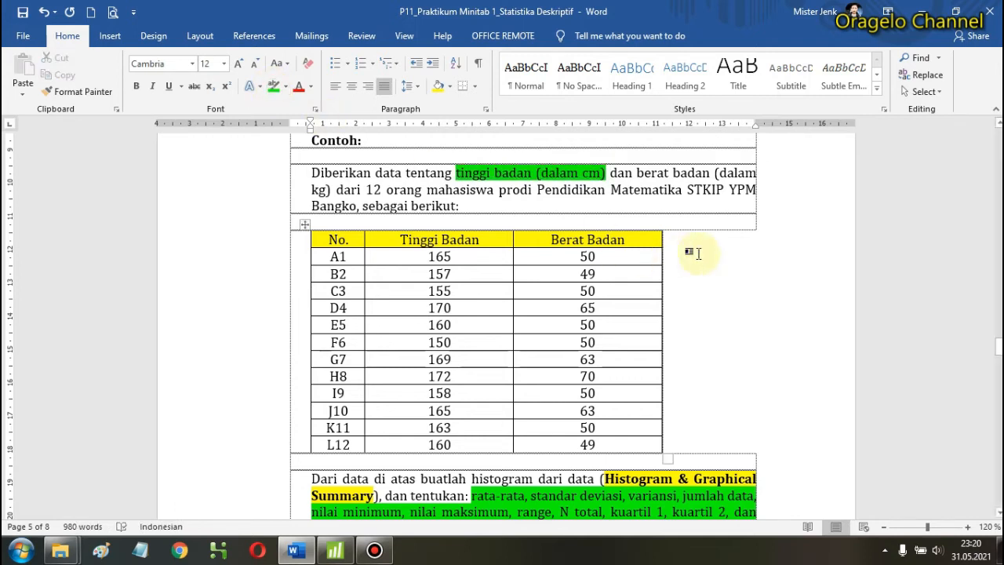
- Highlight "berat badan (dalam kg)" in the example's text in turquoise
left_click(638, 174)
left_click_drag(638, 175, 331, 189)
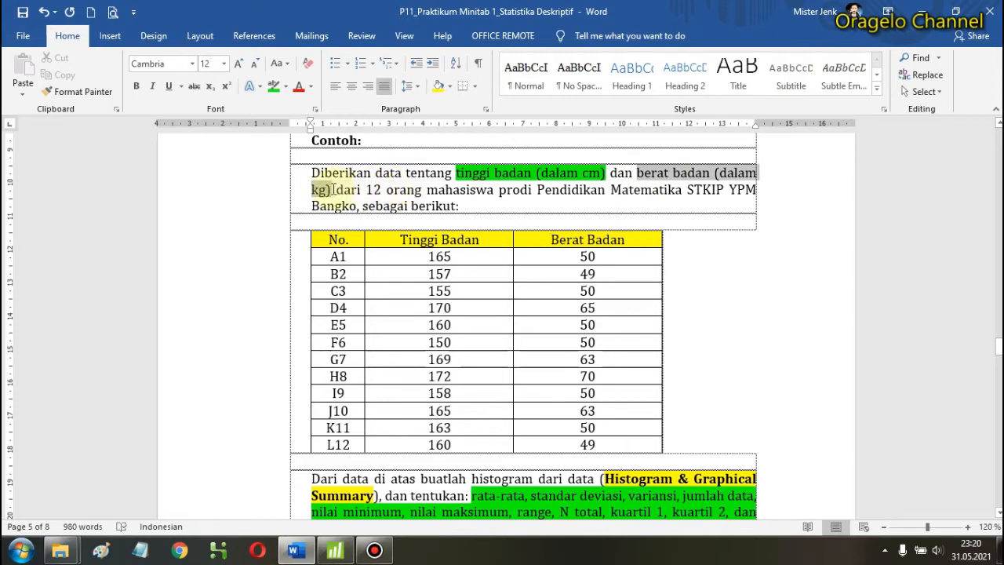
left_click(285, 86)
left_click(323, 110)
left_click(520, 206)
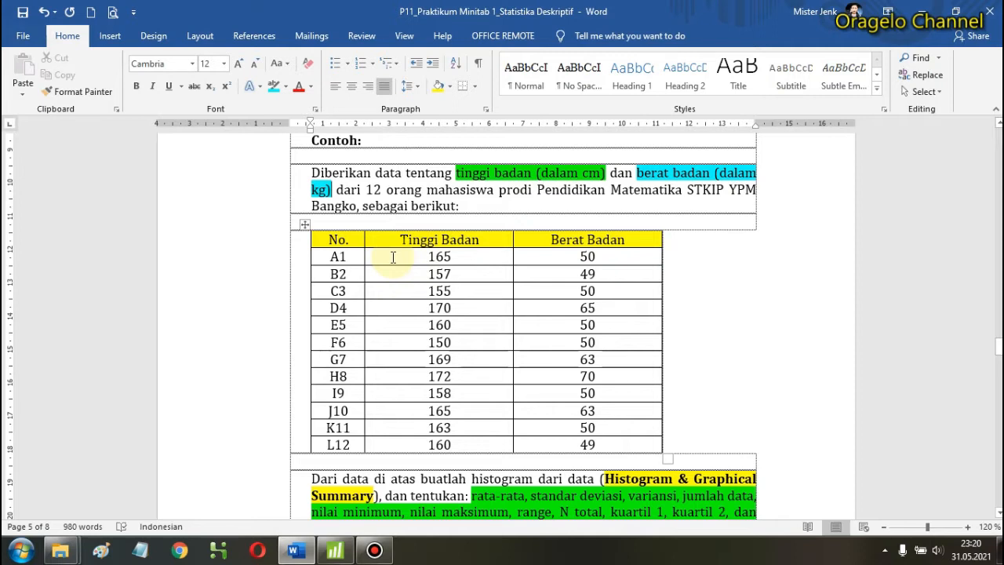
- Examine the student codes and their height and weight values in the example's data table
left_click_drag(329, 258, 345, 434)
left_click(345, 433)
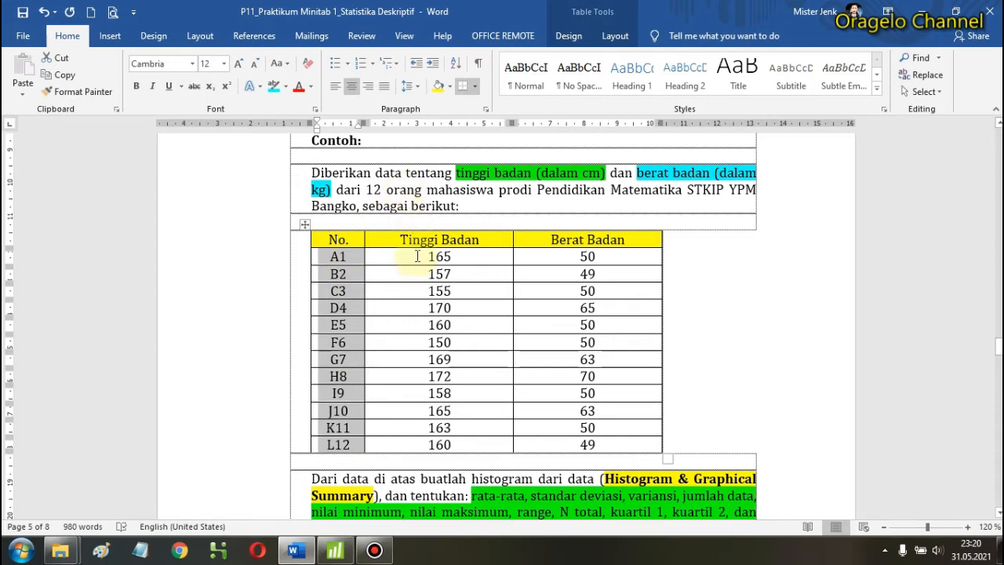
left_click(424, 256)
left_click_drag(429, 256, 453, 257)
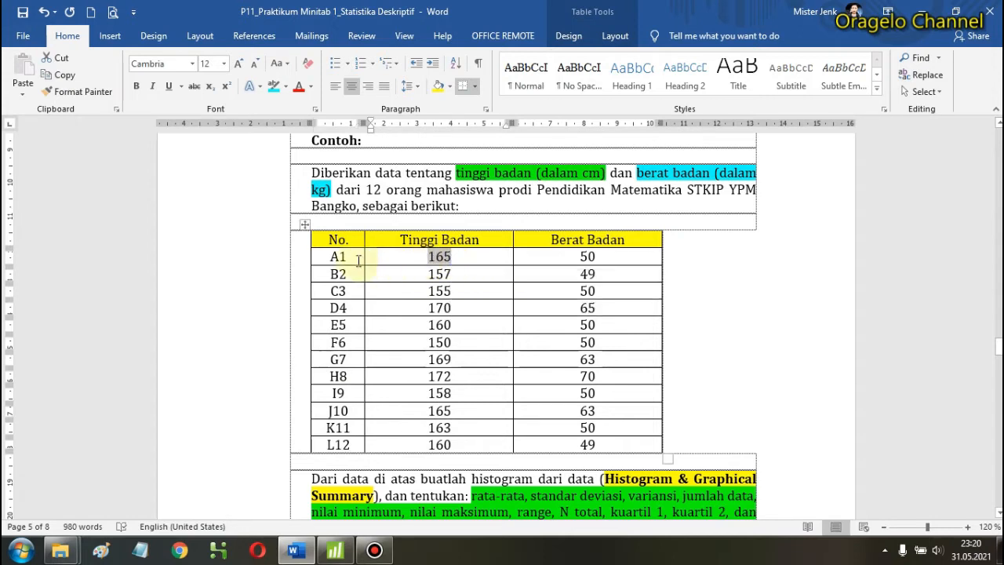
left_click(348, 256)
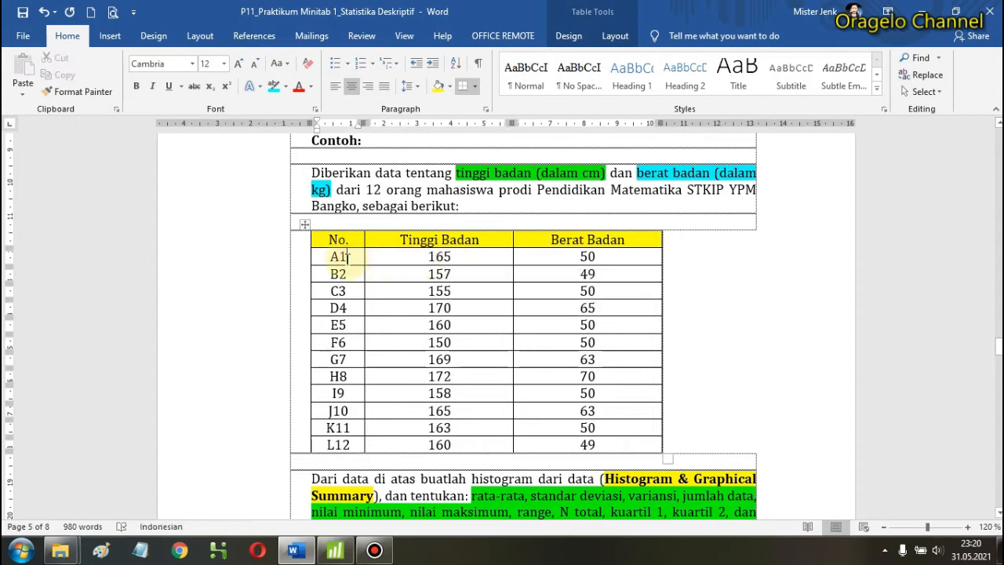
left_click(607, 259)
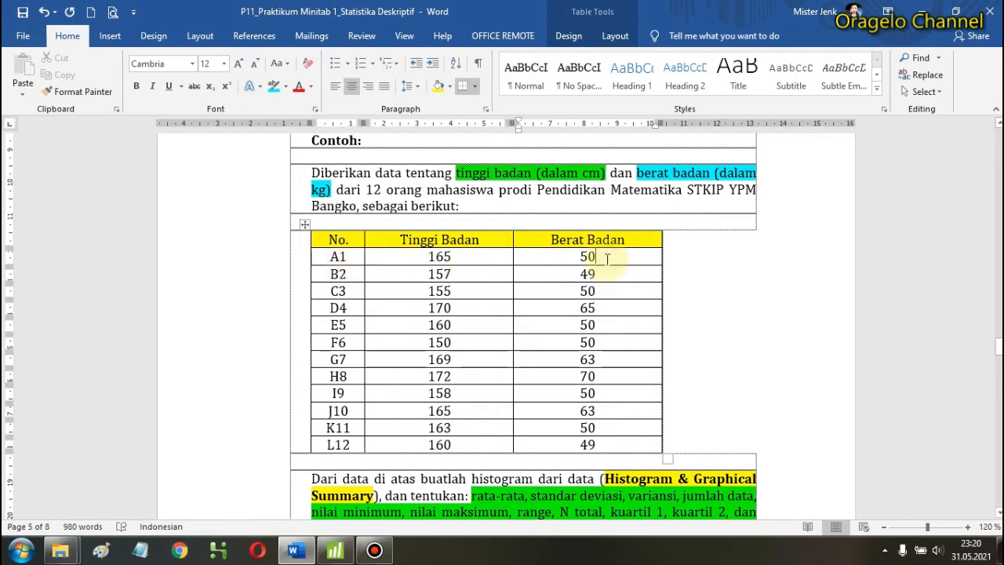
left_click_drag(441, 257, 475, 444)
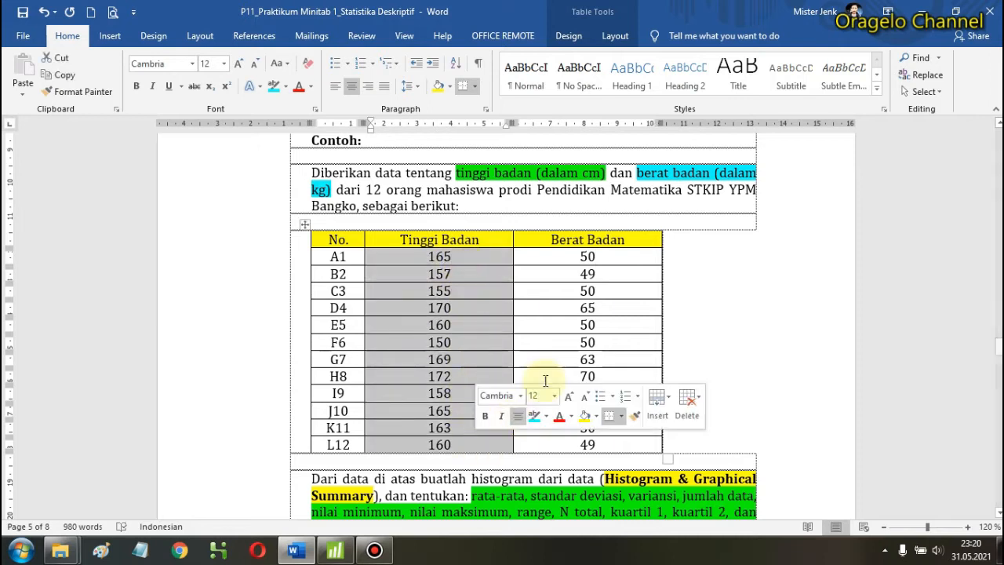
left_click_drag(550, 271, 610, 436)
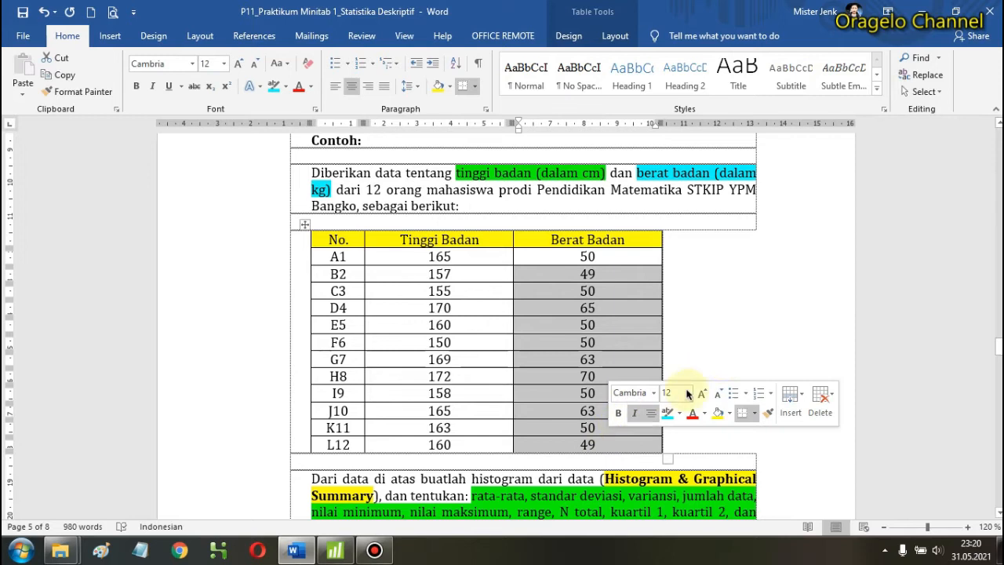
left_click(803, 283)
- In the question below the table, highlight "standar deviasi" in turquoise and "jumlah data" in yellow
scroll(803, 282, "down", 1)
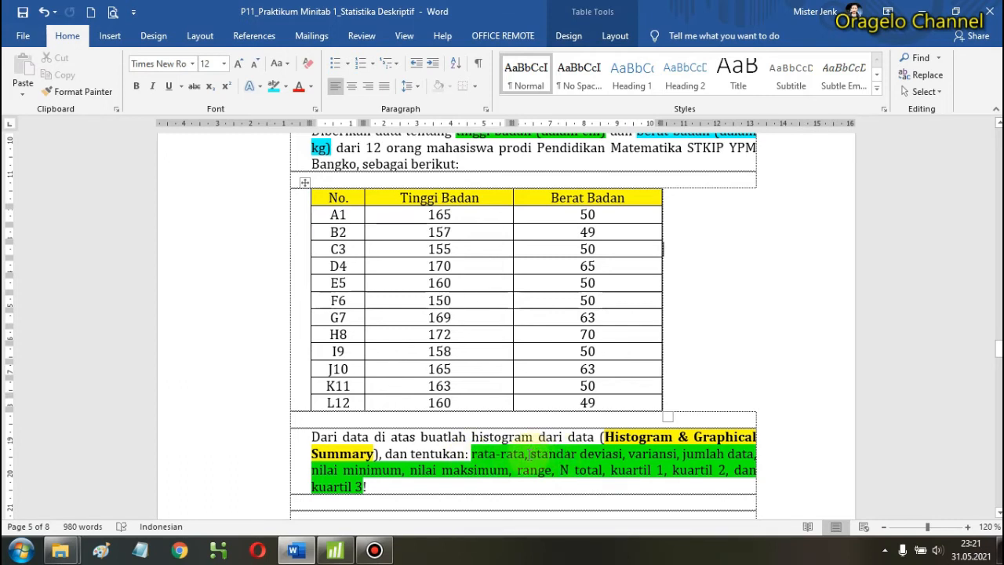
left_click_drag(530, 453, 622, 453)
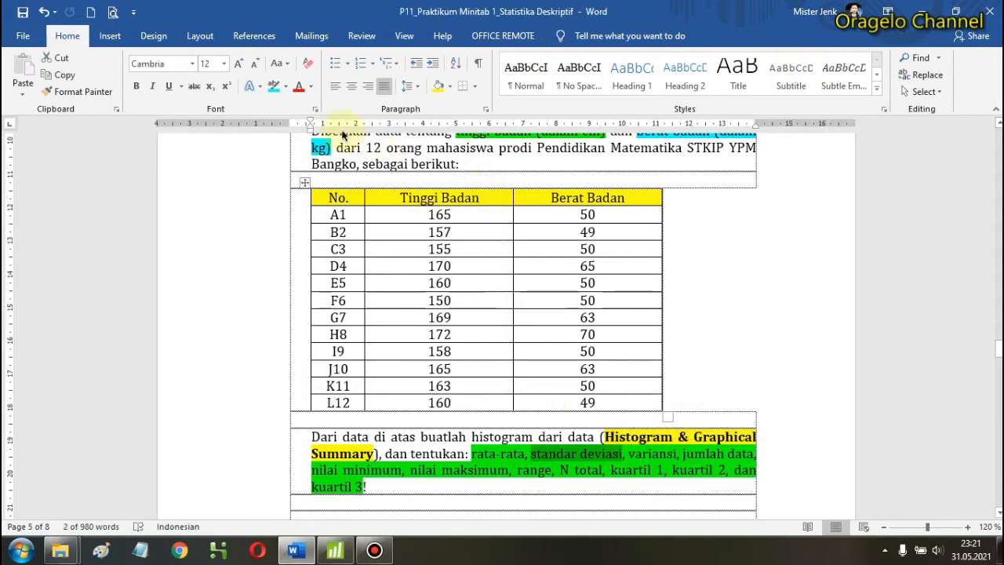
left_click(274, 85)
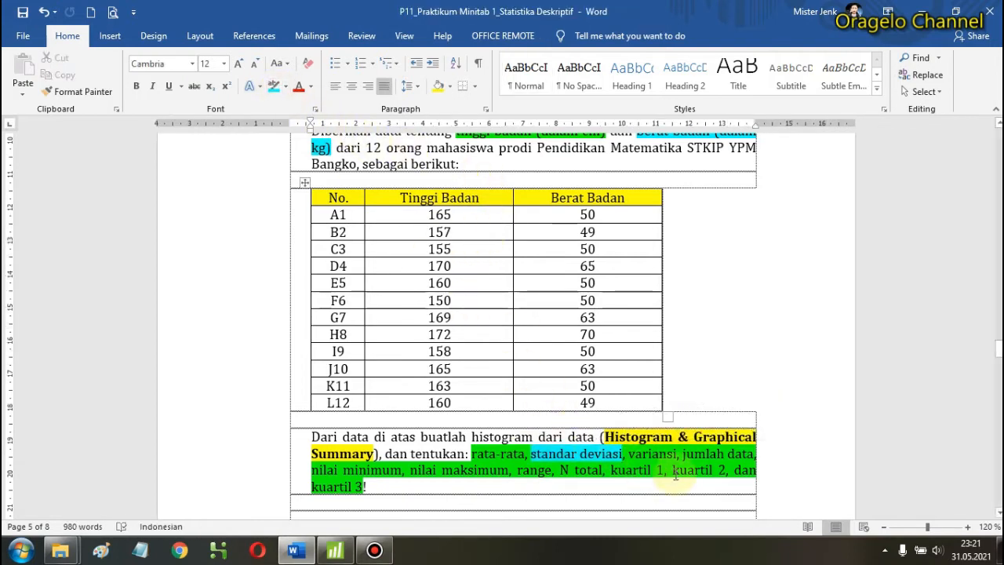
left_click_drag(682, 454, 755, 453)
left_click(286, 86)
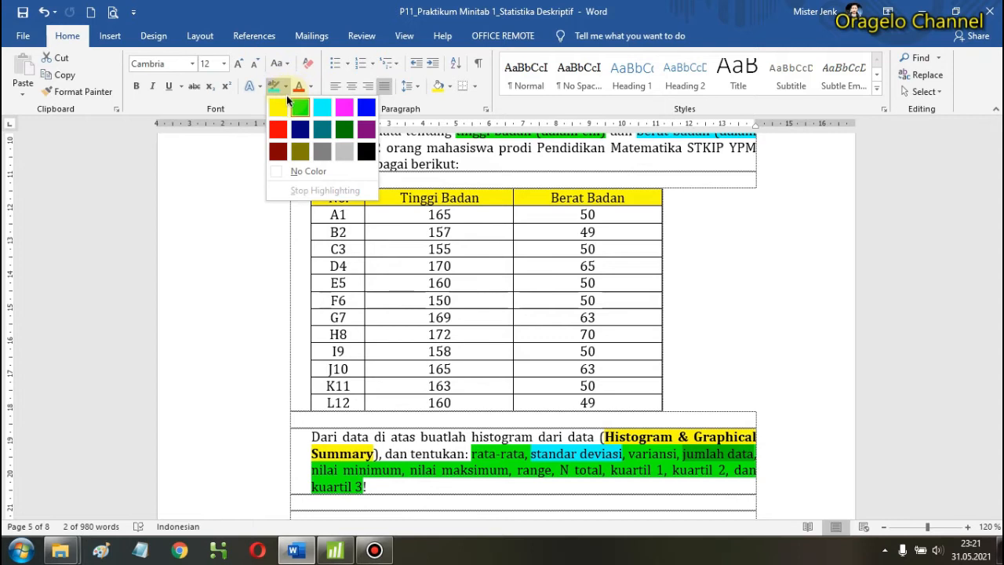
left_click(288, 104)
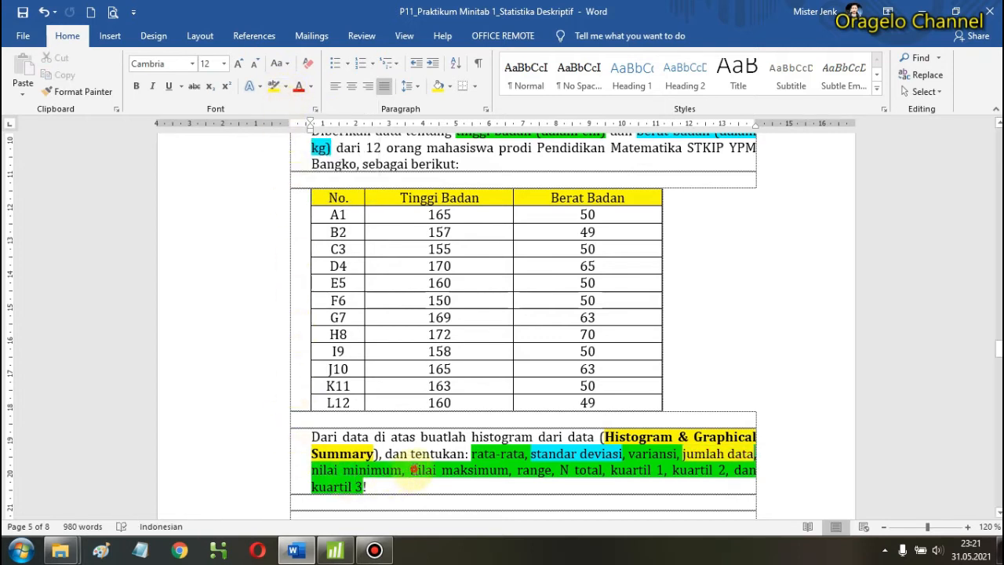
- Review the remaining statistics requested in the question and the table's Tinggi Badan and Berat Badan headings
left_click_drag(410, 469, 508, 471)
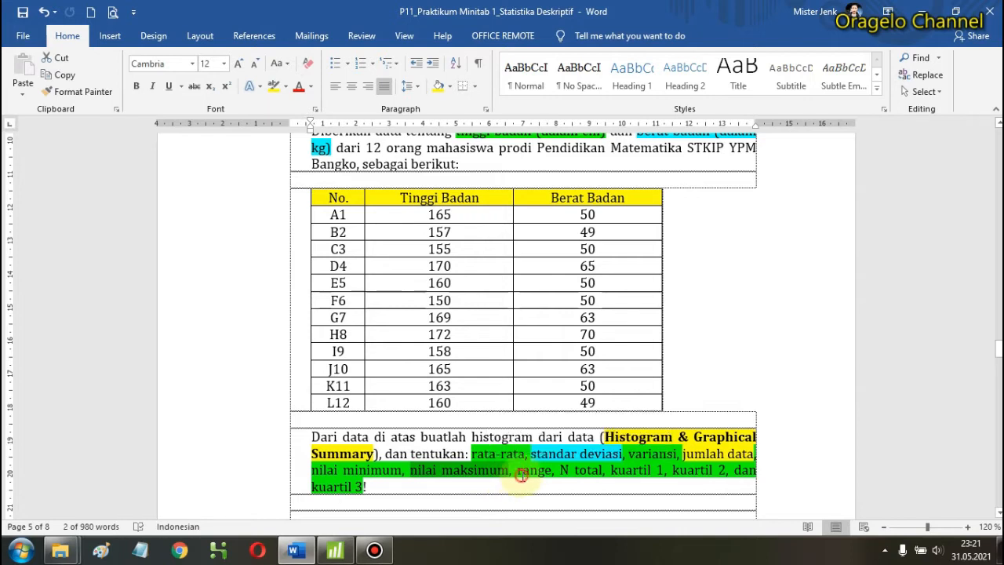
left_click(520, 474)
left_click_drag(559, 471, 676, 472)
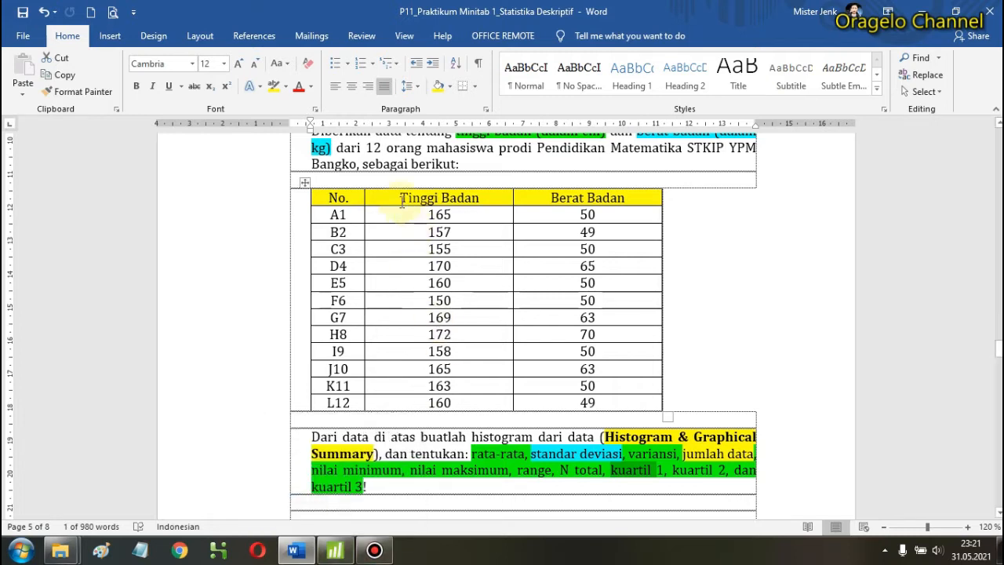
left_click(400, 198)
left_click_drag(401, 199, 480, 199)
left_click(552, 198)
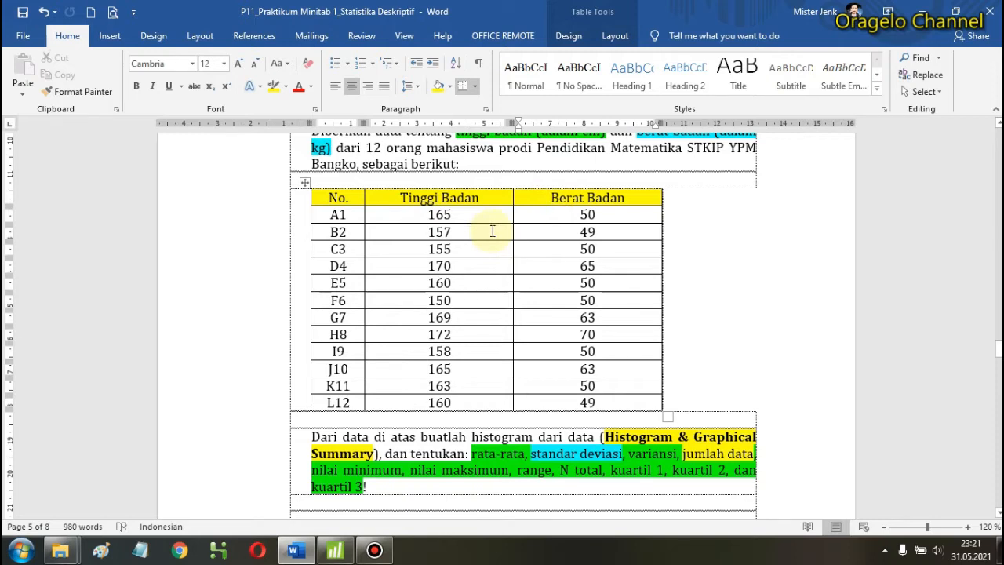
- Switch to Minitab and maximize the Worksheet 1 window
left_click(338, 549)
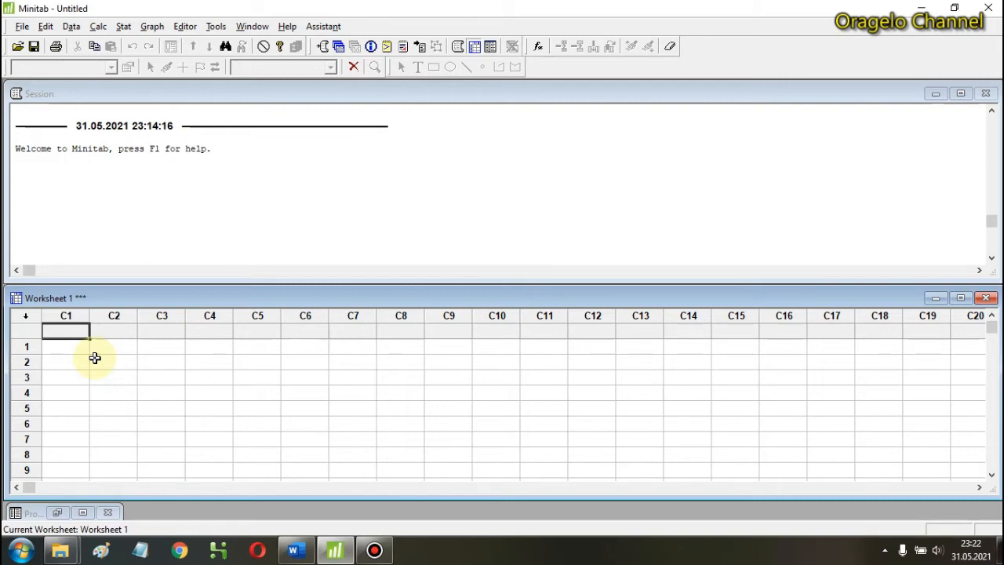
left_click(960, 299)
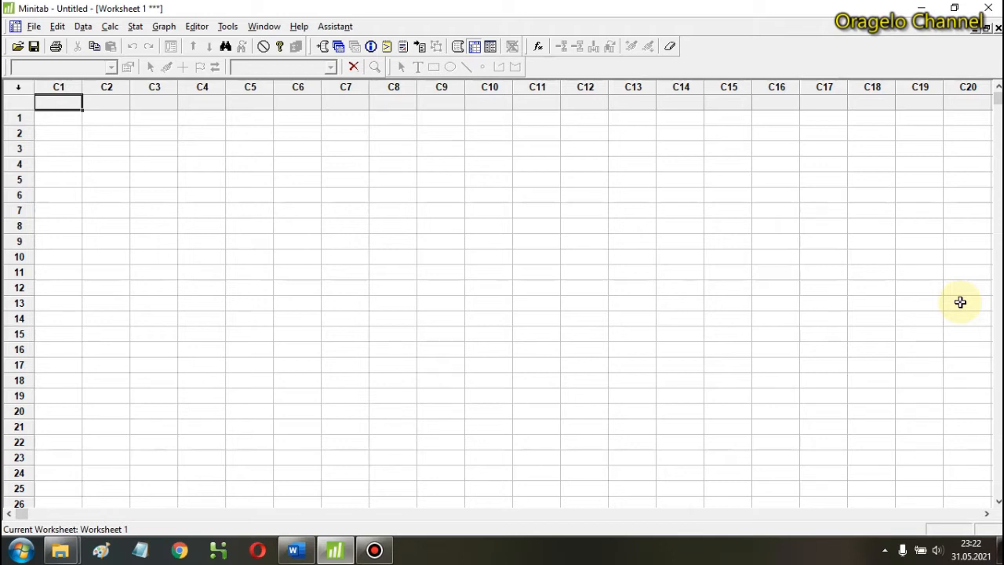
- Check the two variable headings of the data table in Word and return to the Minitab worksheet
left_click(302, 549)
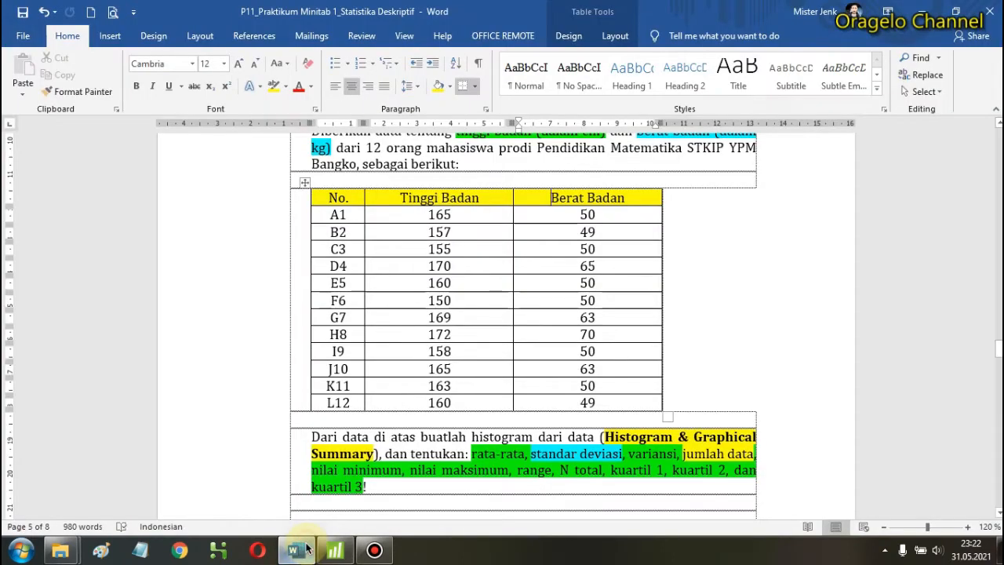
left_click(397, 201)
left_click_drag(397, 201, 475, 201)
left_click_drag(554, 197, 636, 202)
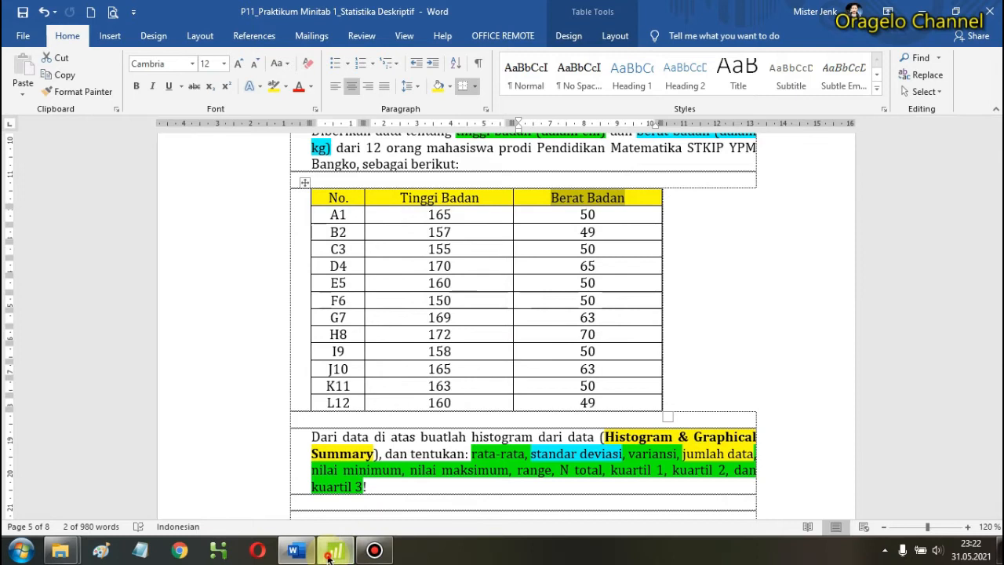
left_click(328, 553)
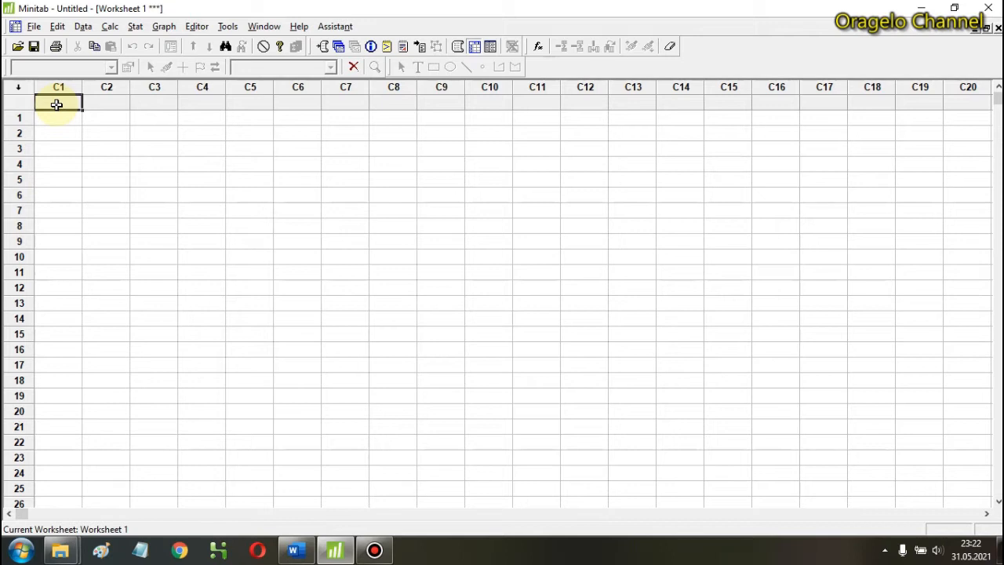
left_click(301, 558)
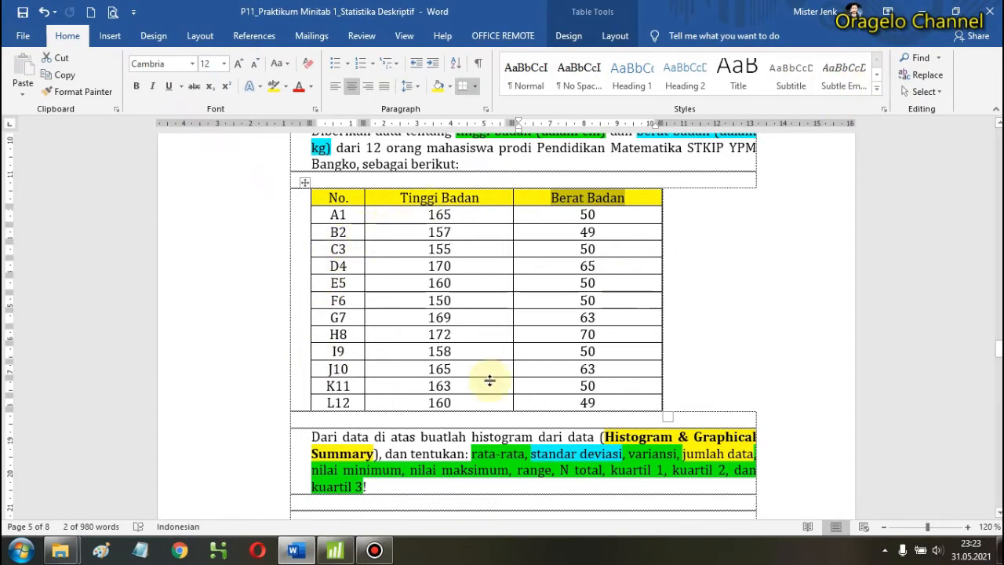
left_click(335, 550)
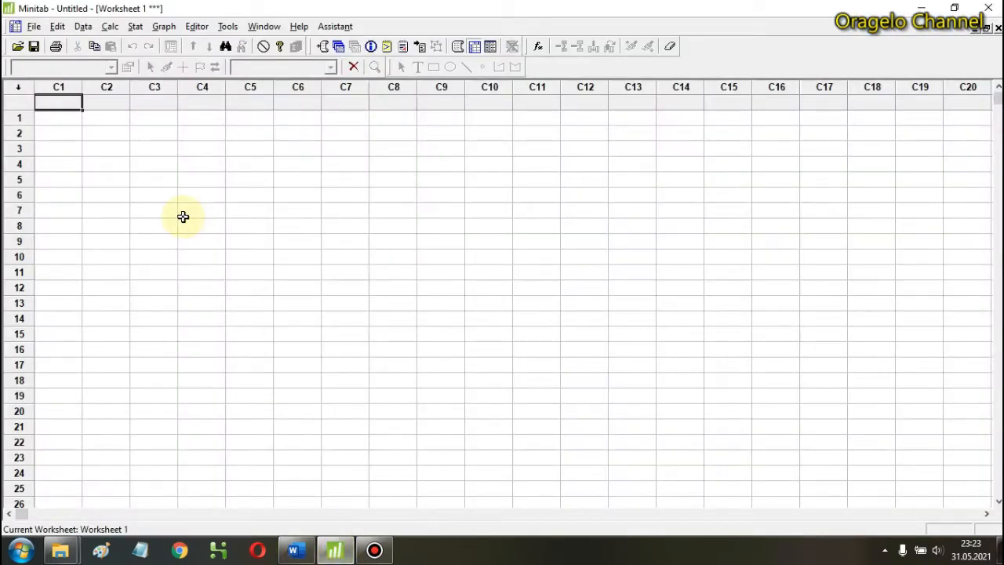
- Name worksheet column C1 "Tinggi Badan"
type("t")
key("BackSpace")
type("Ti")
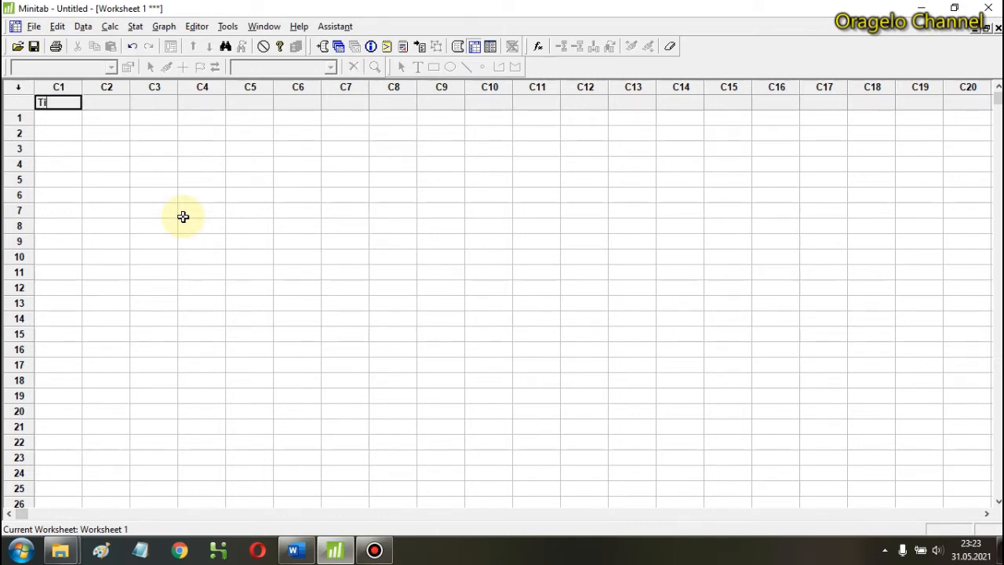
type("nggi Badan")
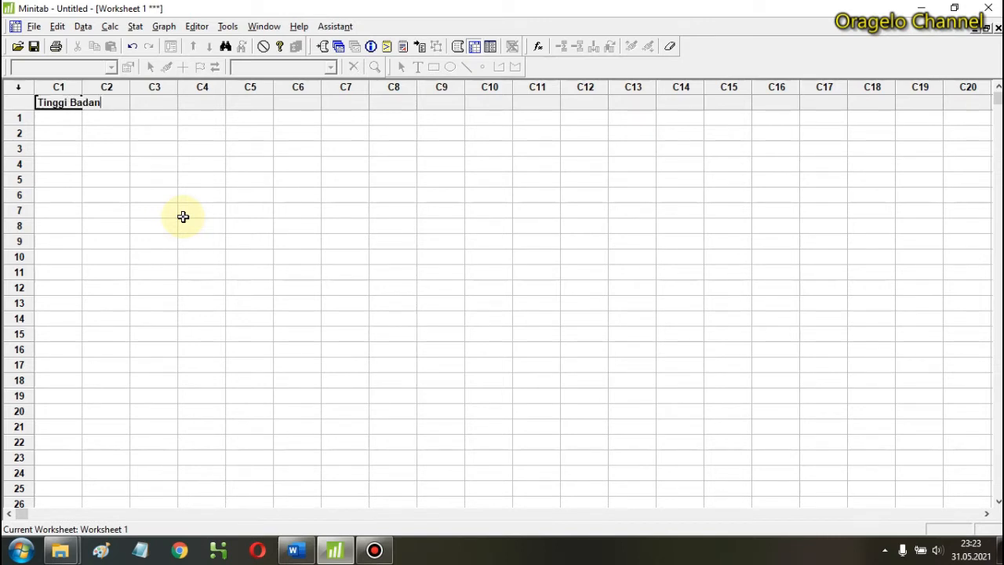
key("Return")
- Name worksheet column C2 "Berat Badan"
key("Up")
key("Right")
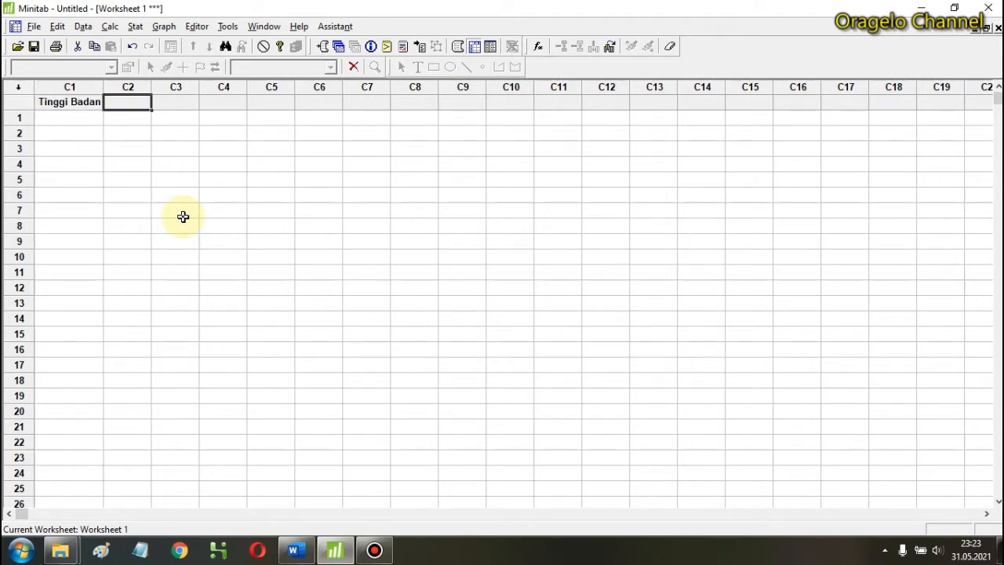
type("Berat B")
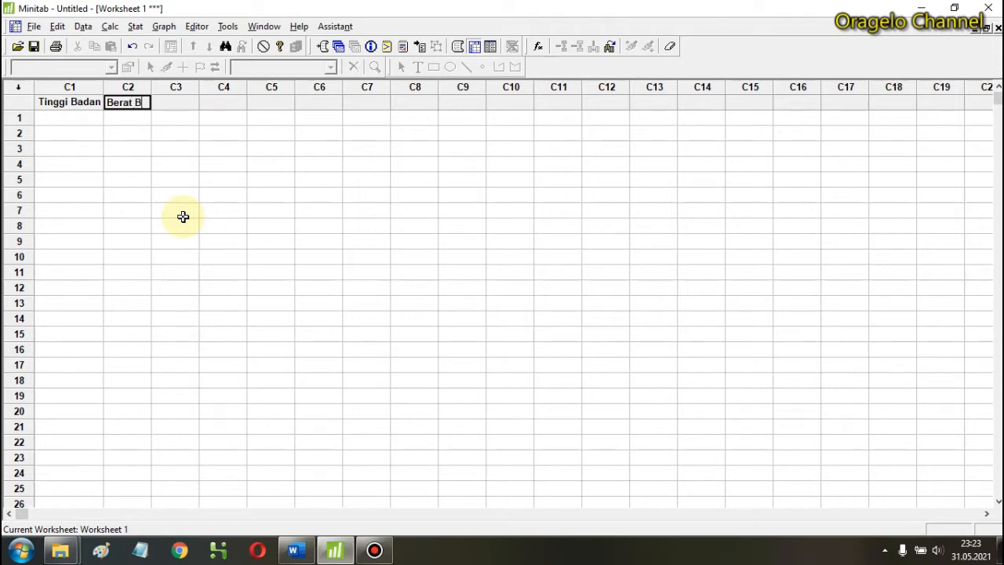
type("adan")
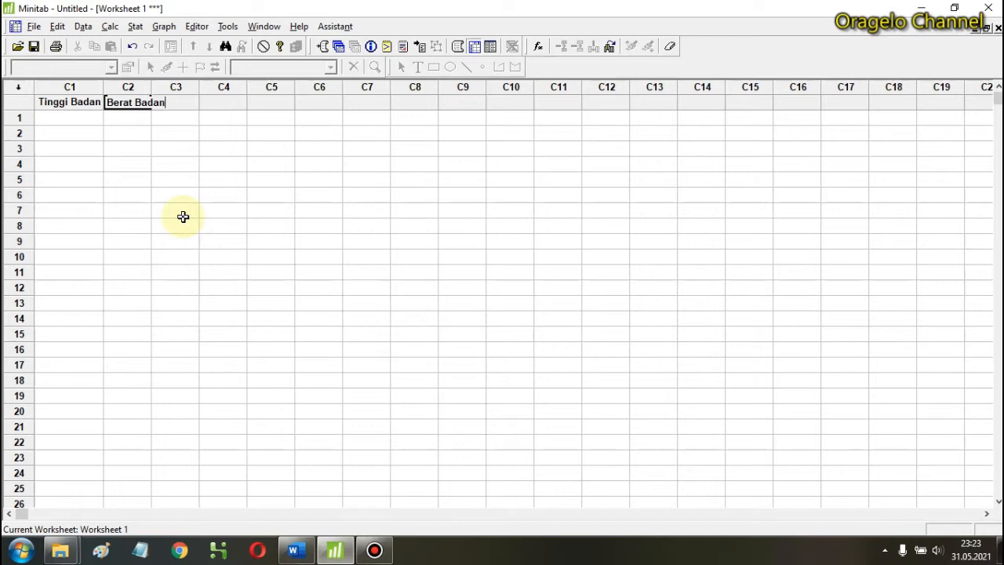
key("Return")
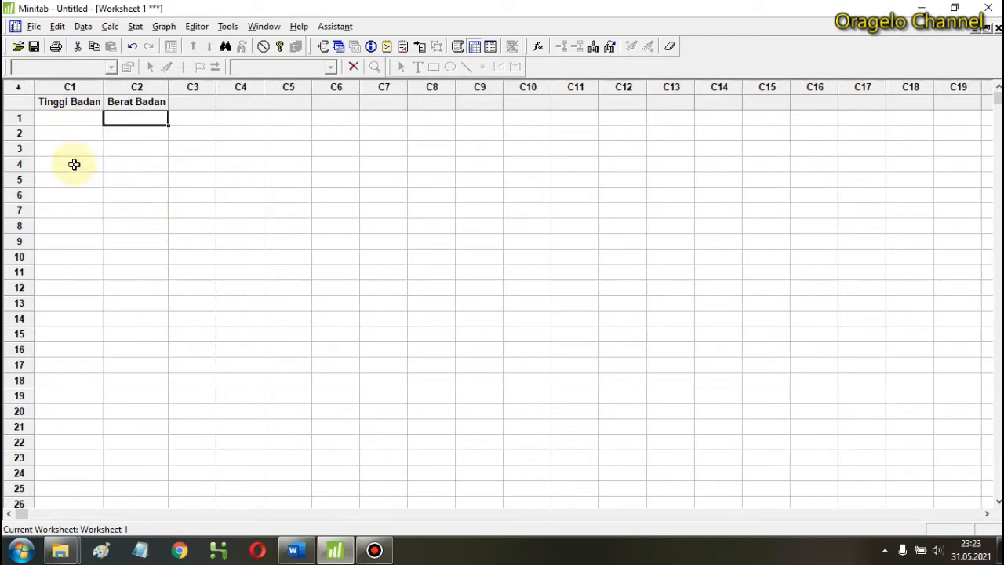
- Switch to Word and copy all height and weight values of rows A1 to L12 from the data table
left_click(294, 549)
left_click_drag(402, 217, 565, 403)
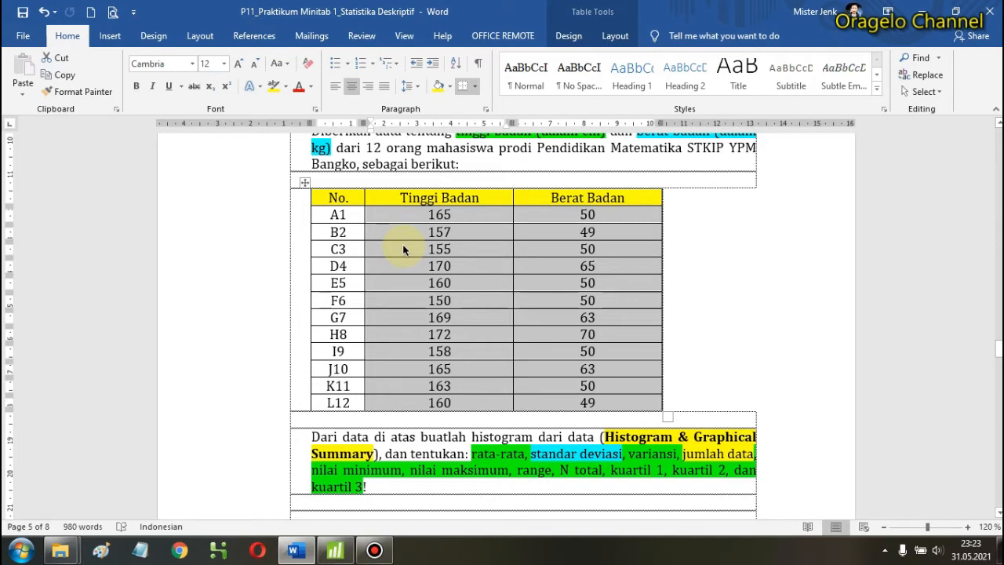
left_click(66, 76)
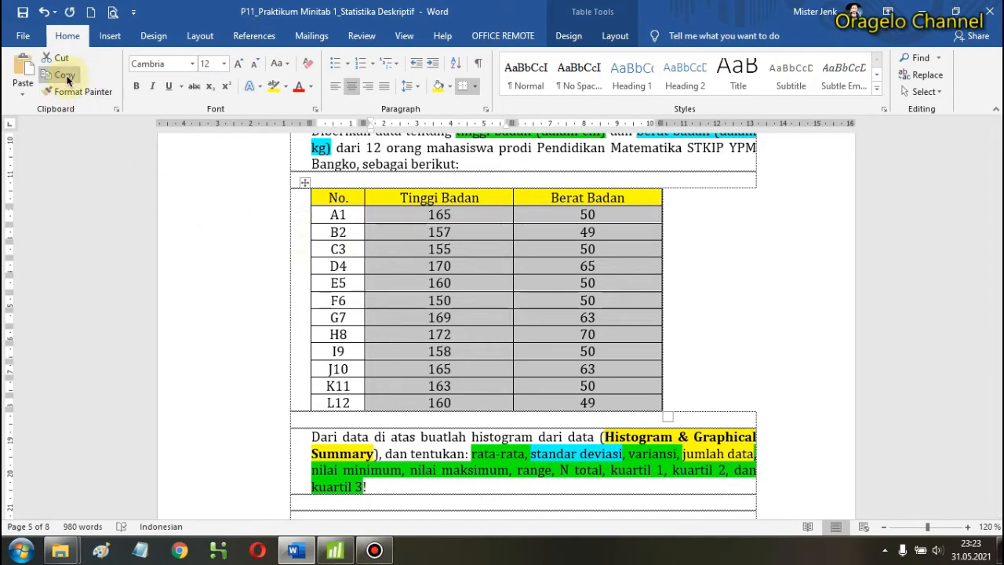
- Switch to Minitab and paste the copied height and weight values into columns C1 and C2, starting at row 1
left_click(329, 552)
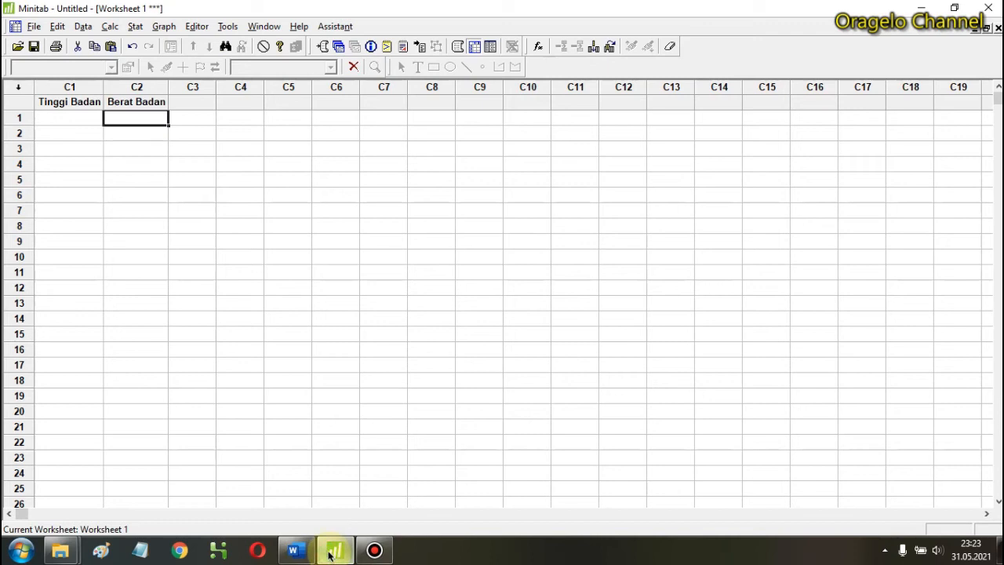
left_click(63, 122)
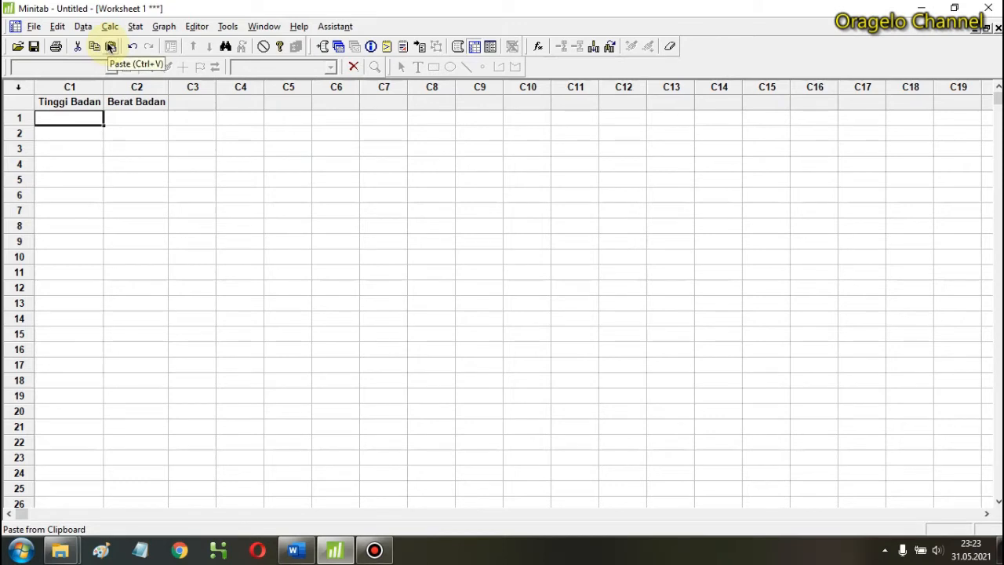
left_click(59, 27)
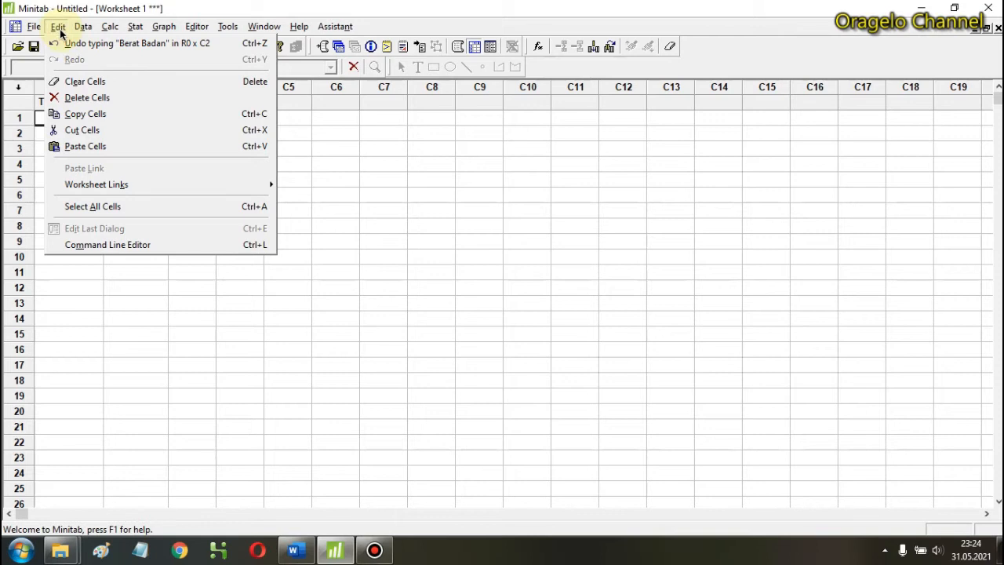
left_click(109, 148)
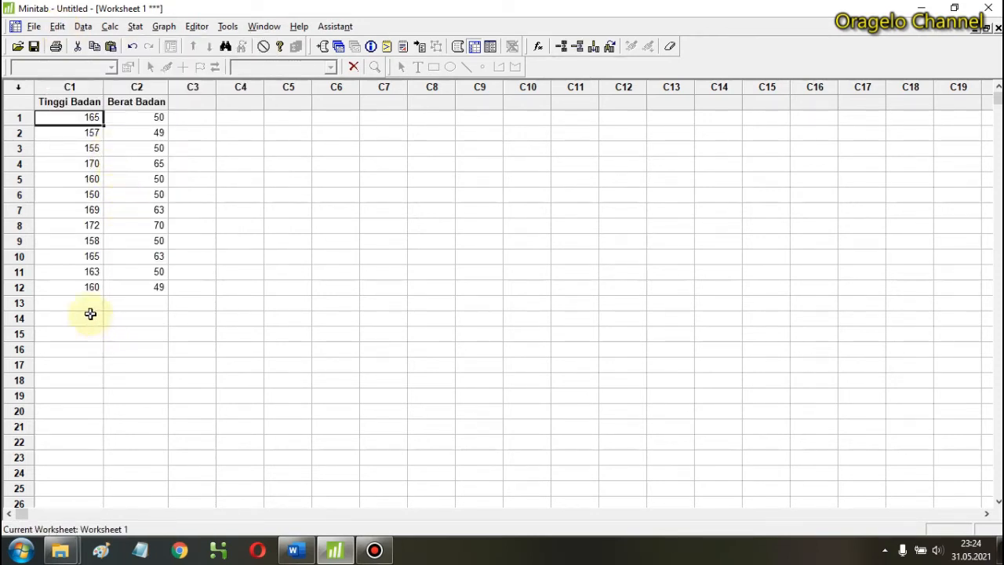
left_click(67, 149)
left_click_drag(66, 125, 157, 290)
left_click(126, 312)
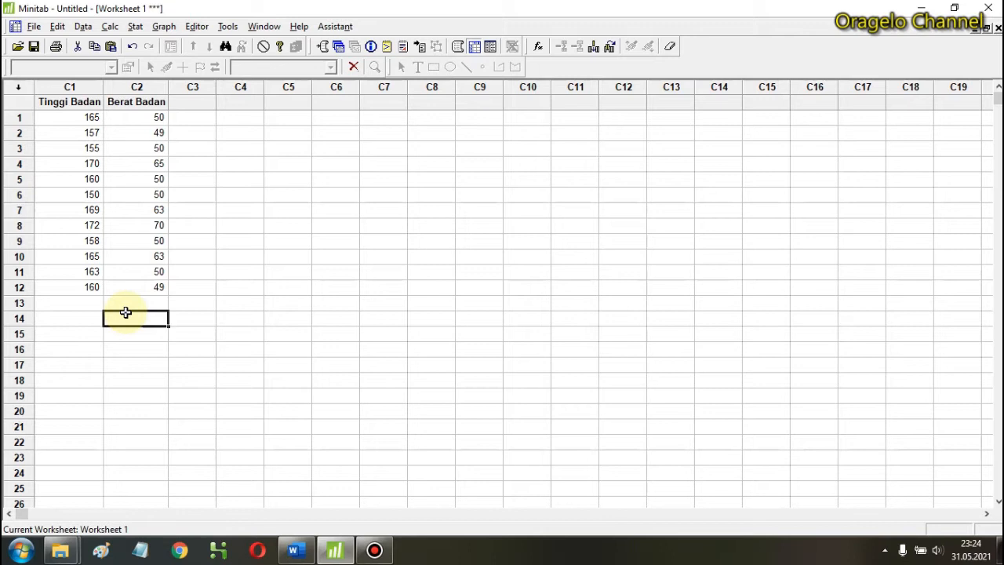
- Check the task text in Word, and set Tinggi Badan and Berat Badan as the variables for Minitab's Display Descriptive Statistics
left_click(294, 550)
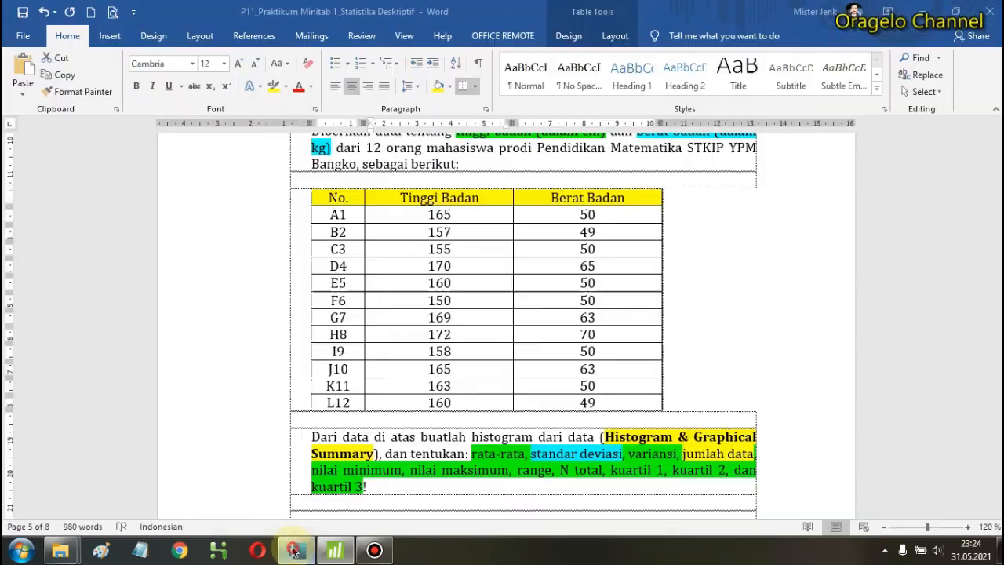
left_click(390, 436)
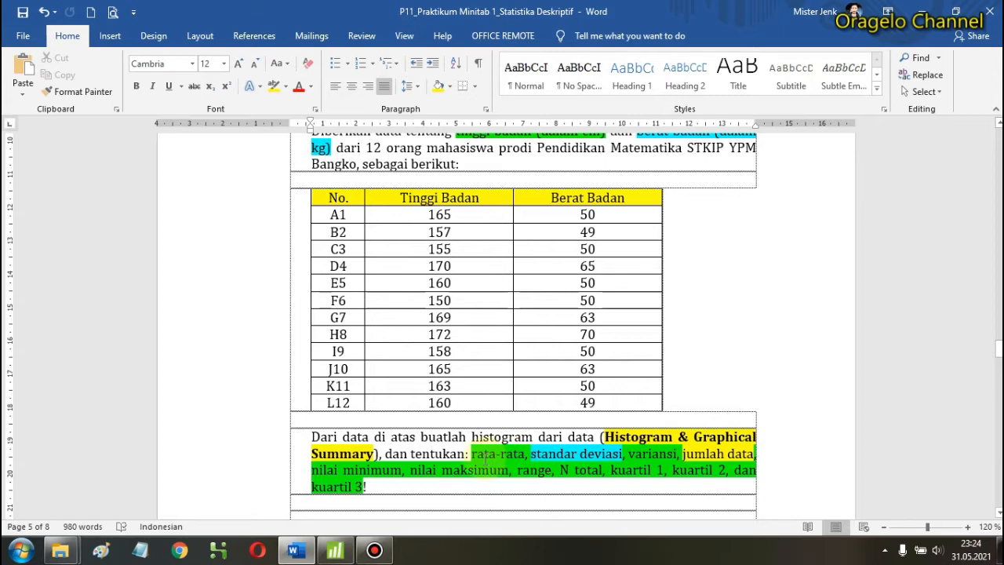
left_click(345, 549)
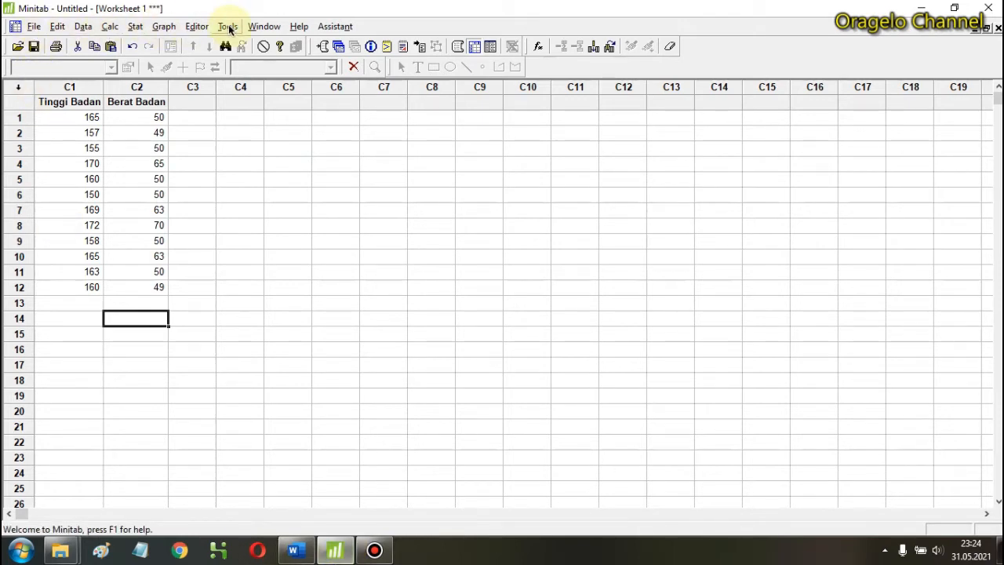
left_click(139, 28)
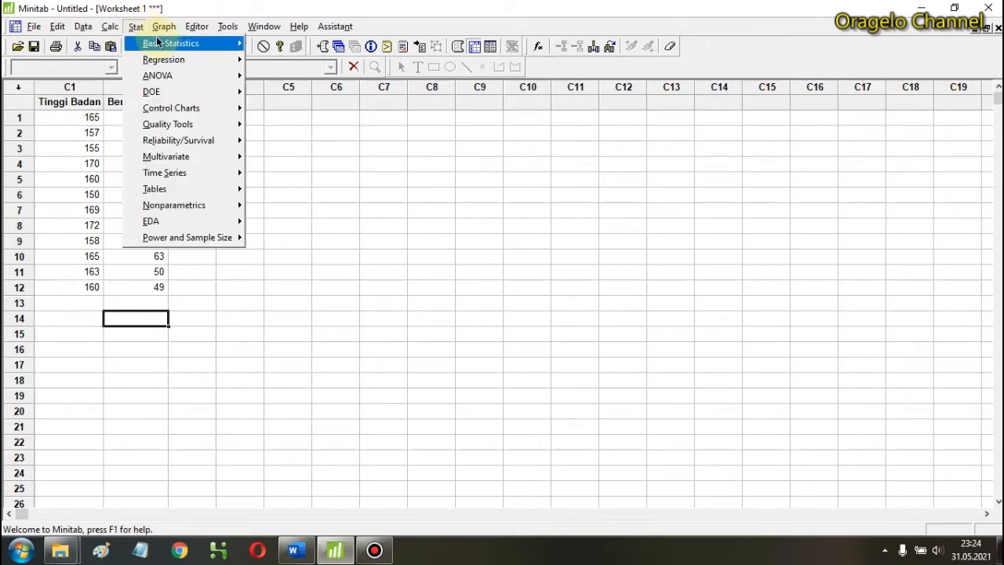
mouse_move(160, 43)
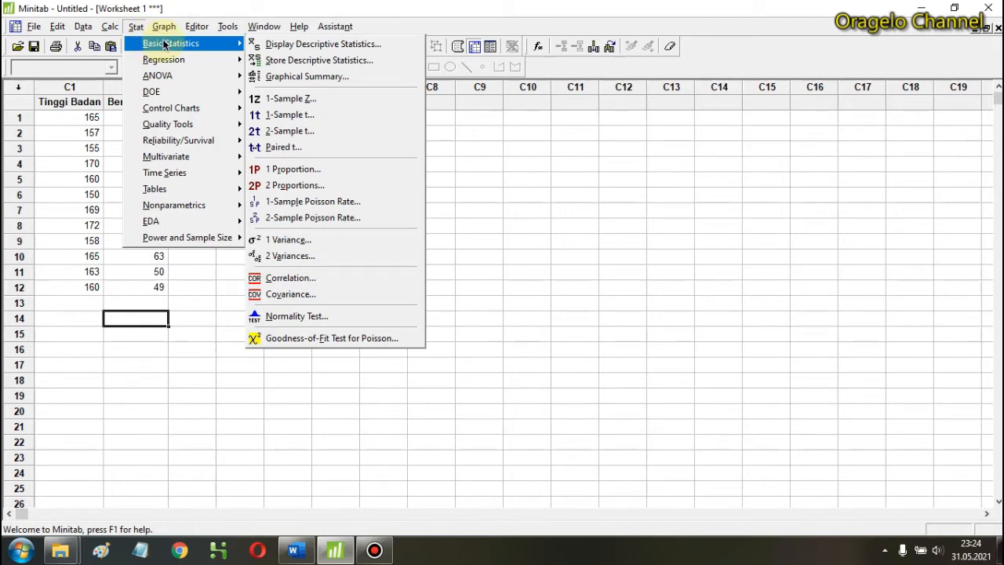
left_click(264, 45)
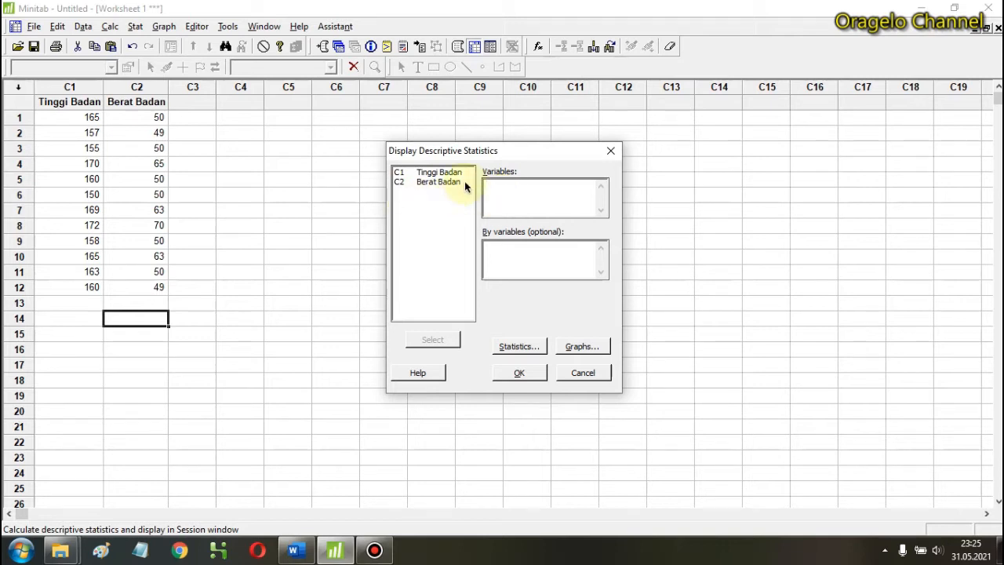
left_click_drag(418, 172, 428, 187)
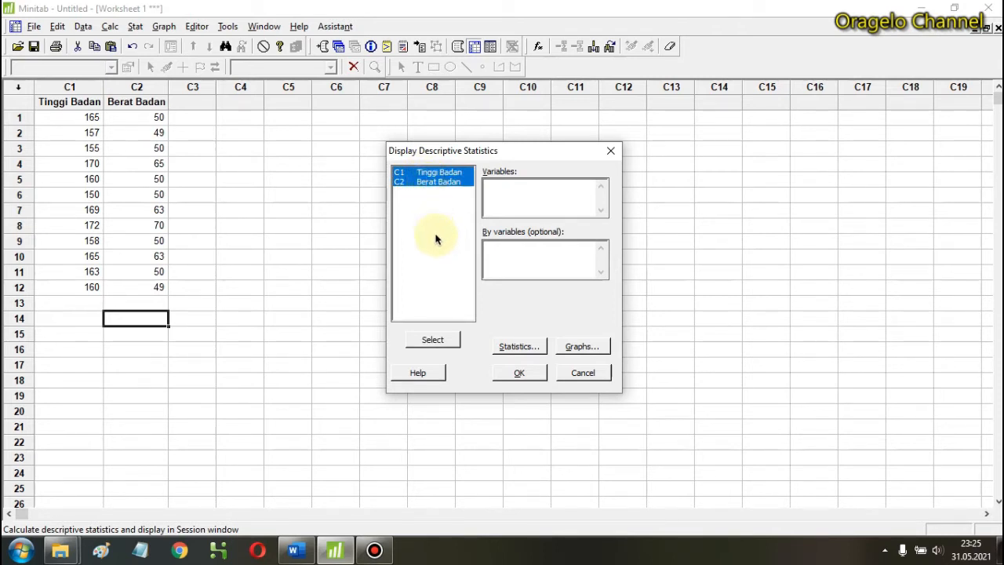
left_click(445, 338)
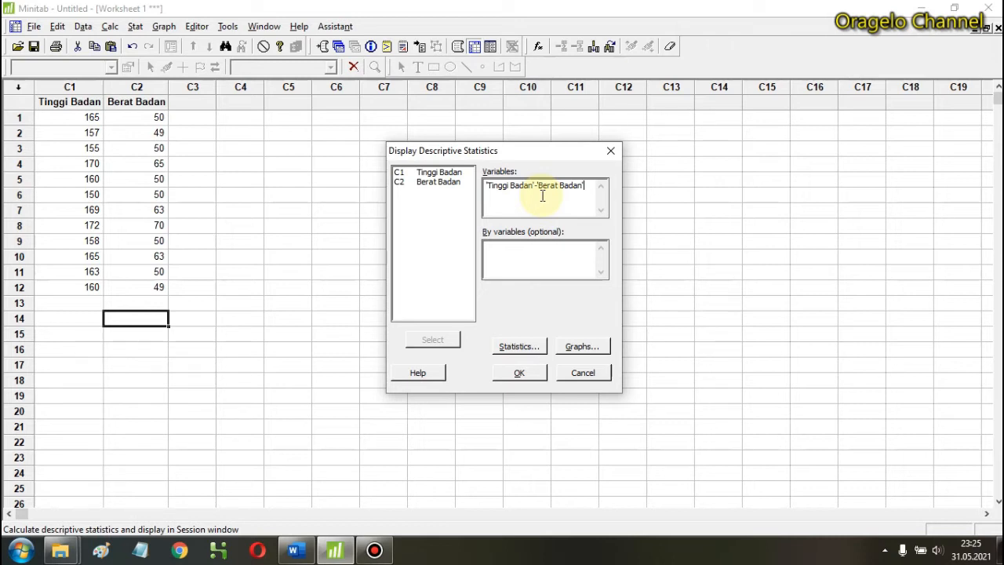
- Check the graphs requested in Word, and enable Histogram of data and Histogram of data, with normal curve, for the descriptive statistics in Minitab
left_click(296, 551)
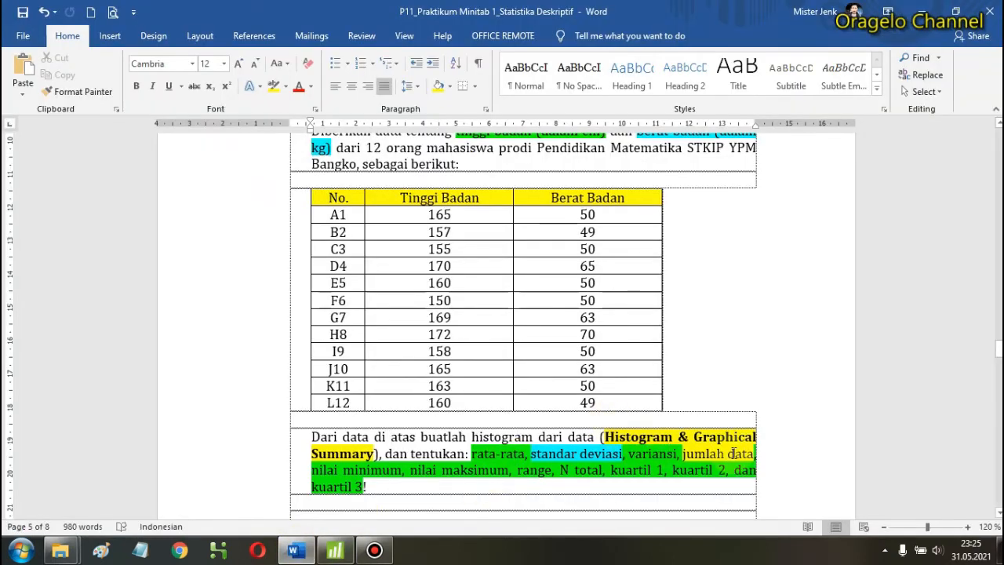
left_click(335, 551)
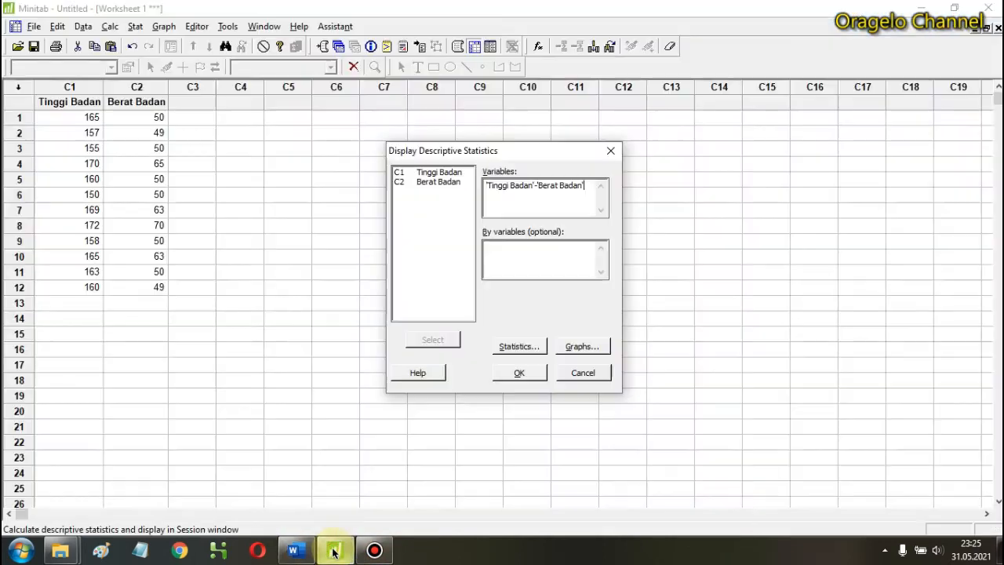
left_click(295, 551)
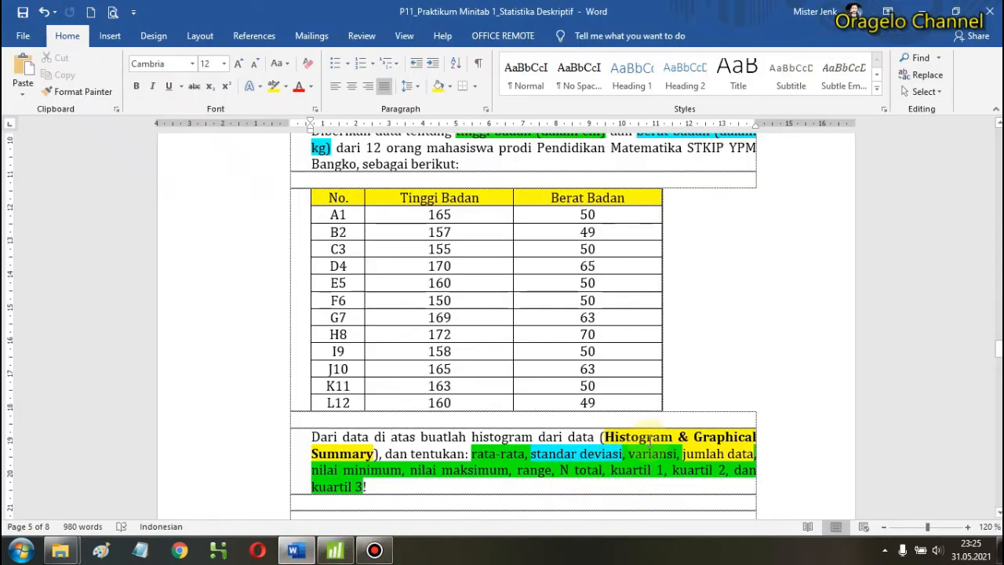
left_click(335, 550)
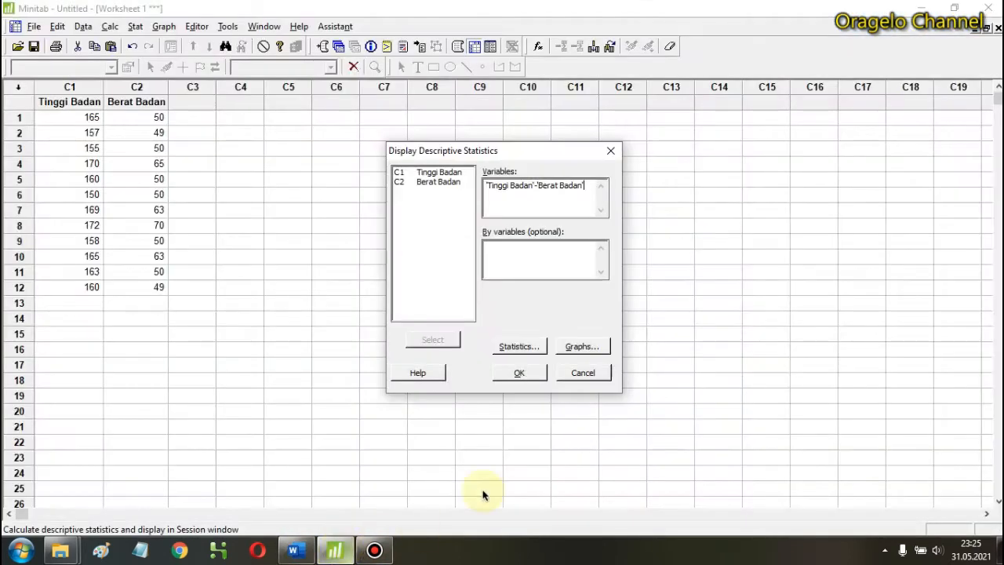
left_click(581, 347)
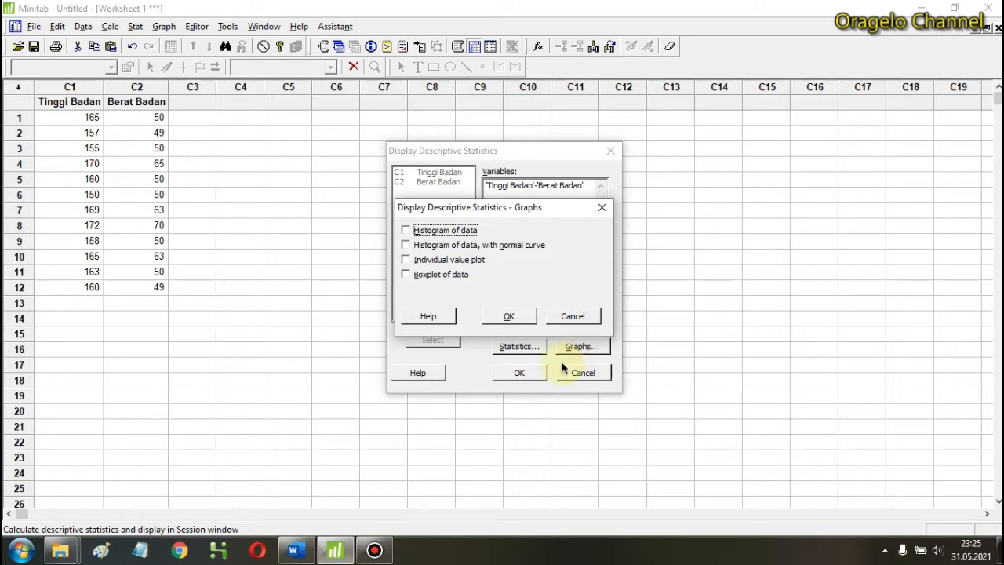
left_click(297, 550)
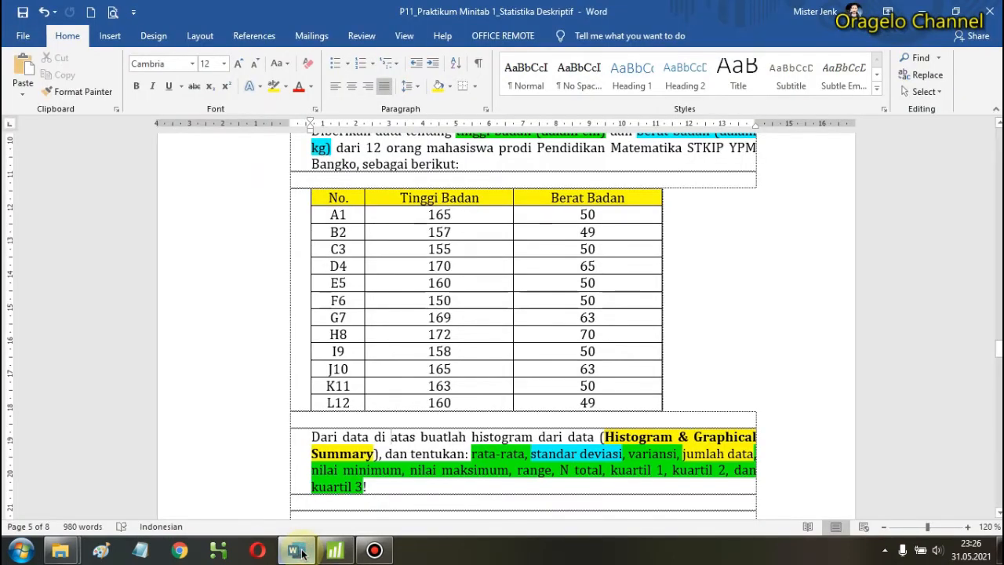
left_click(298, 551)
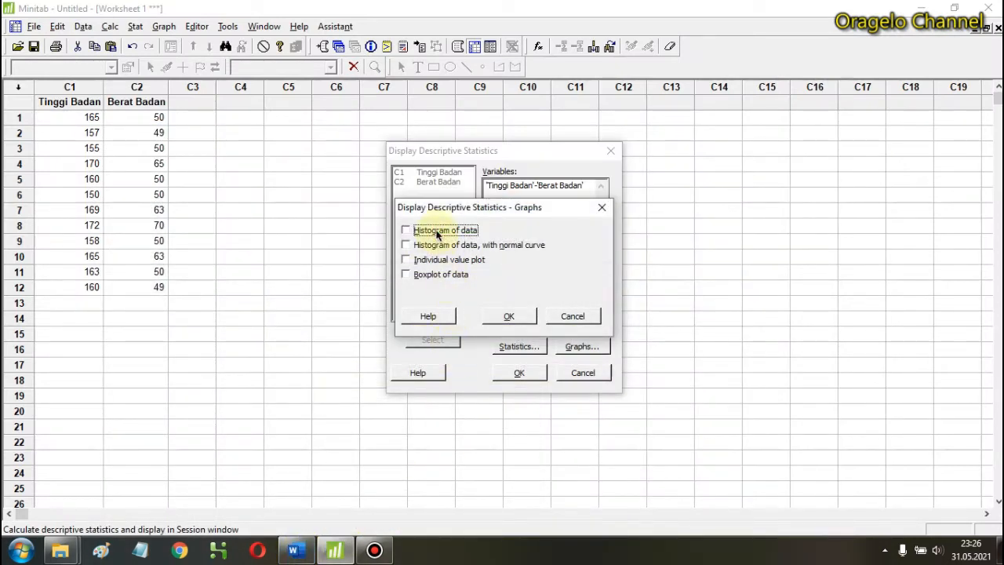
left_click(437, 233)
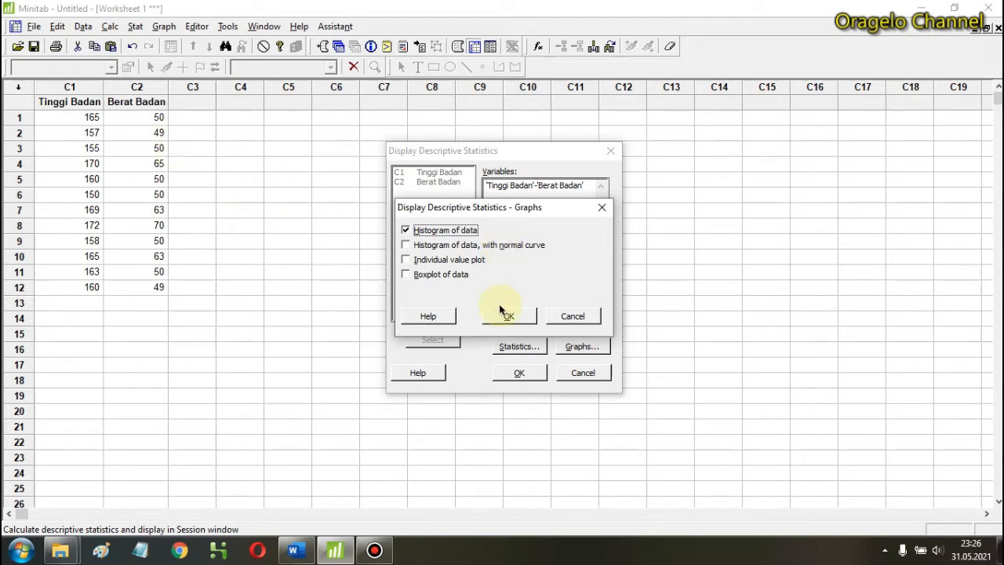
left_click(406, 245)
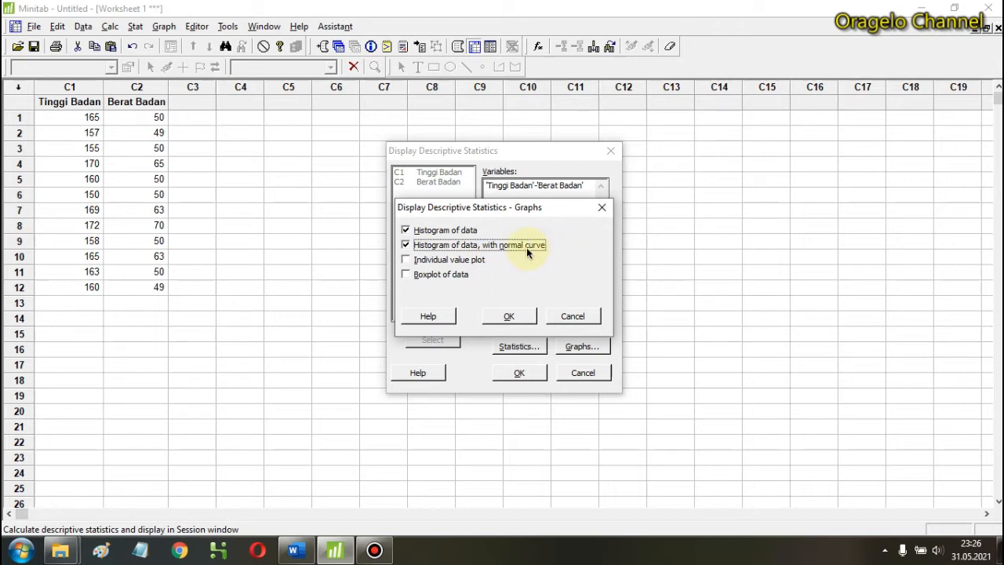
left_click(511, 316)
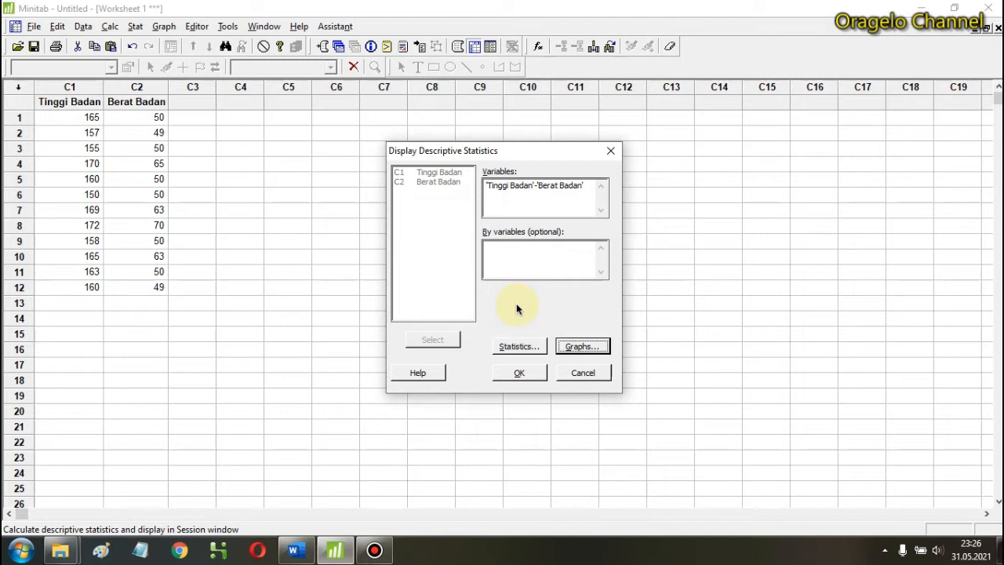
- Compare Minitab's statistics options with the task in Word, excluding SE of mean and including Variance and Coefficient of variation
left_click(295, 551)
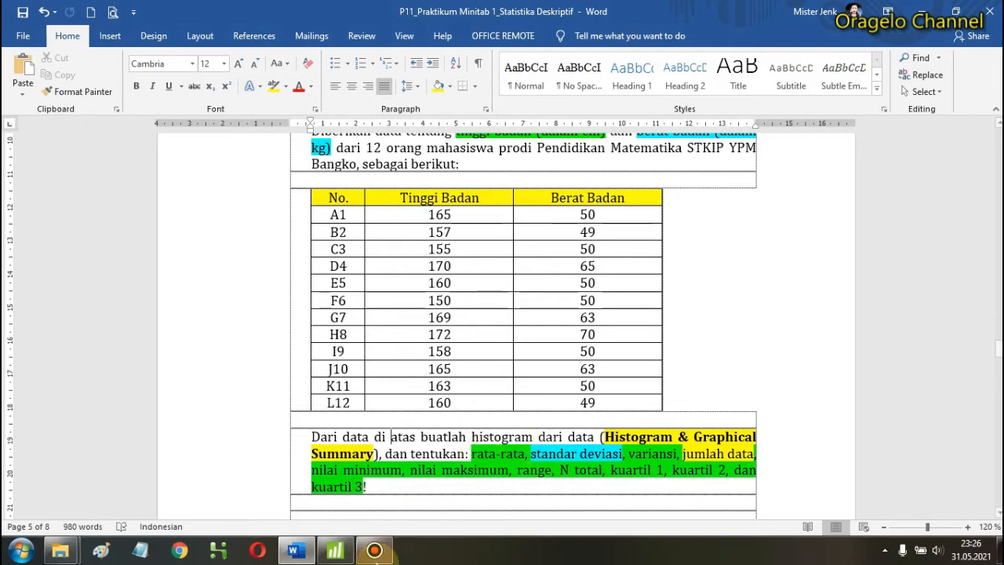
left_click(343, 559)
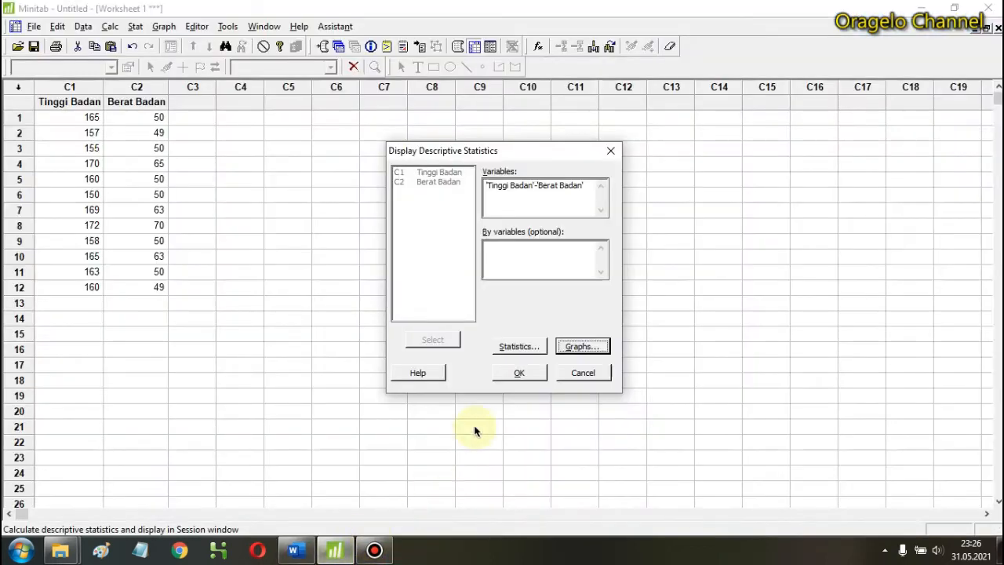
left_click(504, 352)
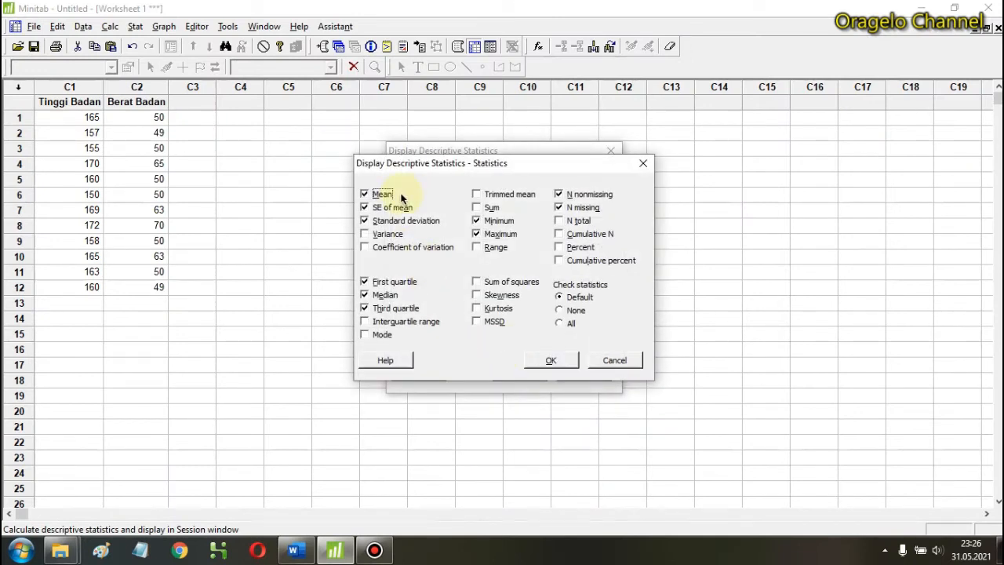
left_click(296, 553)
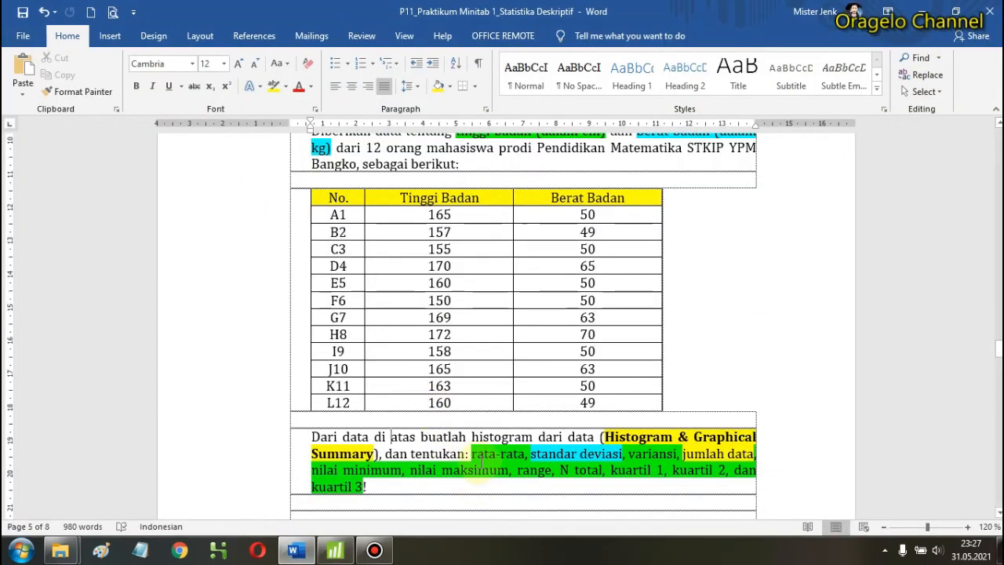
left_click(335, 551)
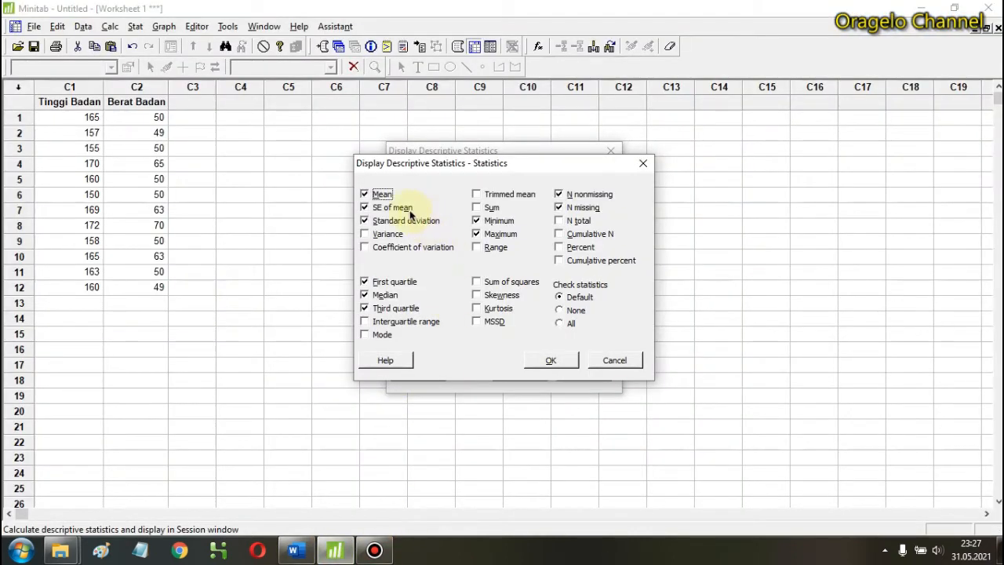
left_click(367, 209)
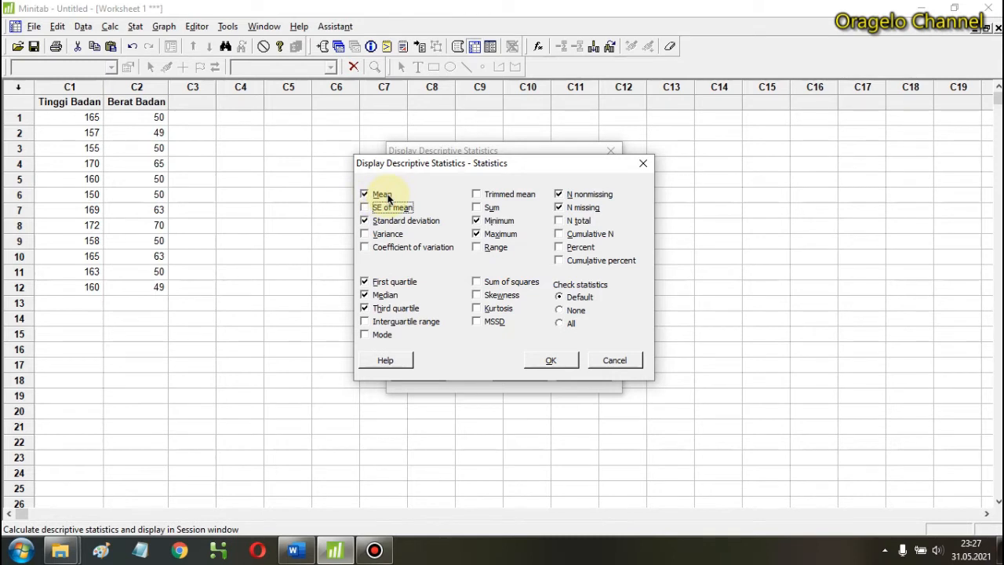
left_click(365, 234)
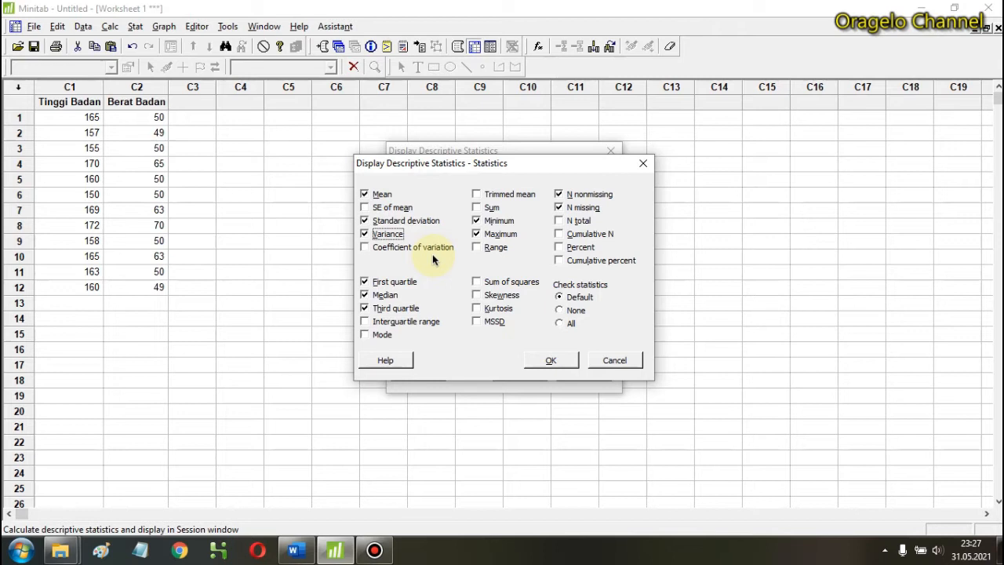
left_click(365, 248)
- Check the requested statistics in Word's task text, including jumlah data, and include Sum in Minitab's descriptive statistics
left_click(294, 550)
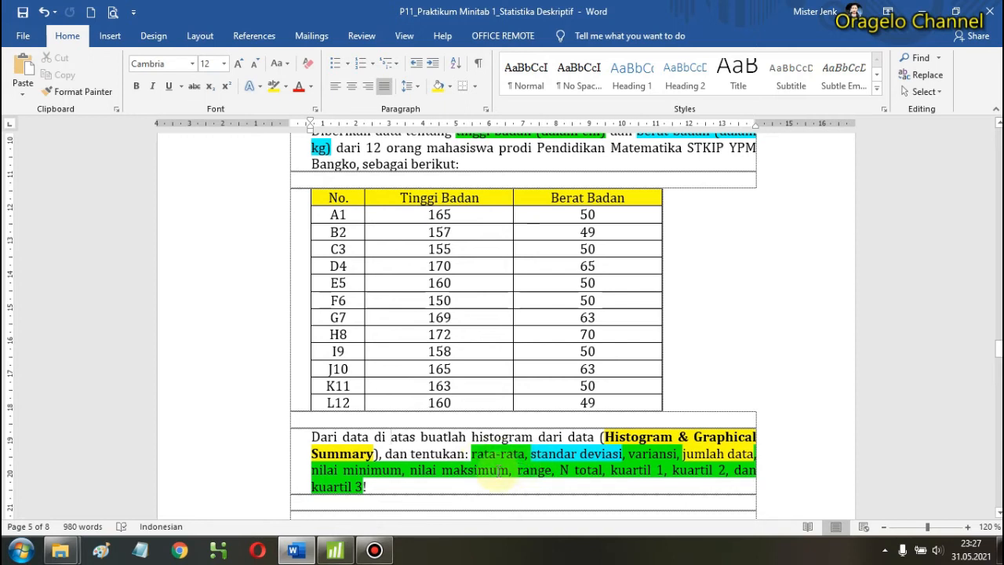
left_click(336, 549)
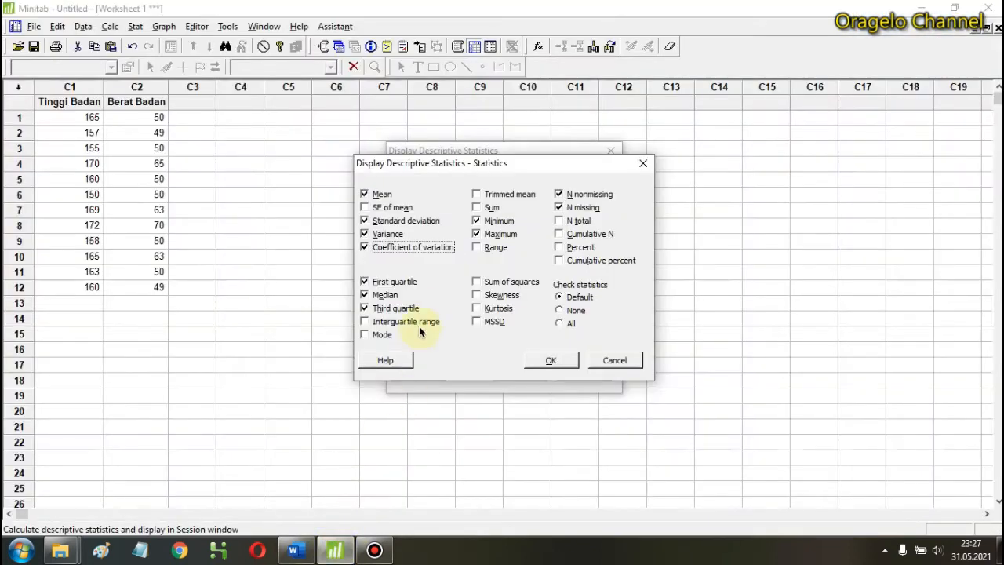
left_click(476, 208)
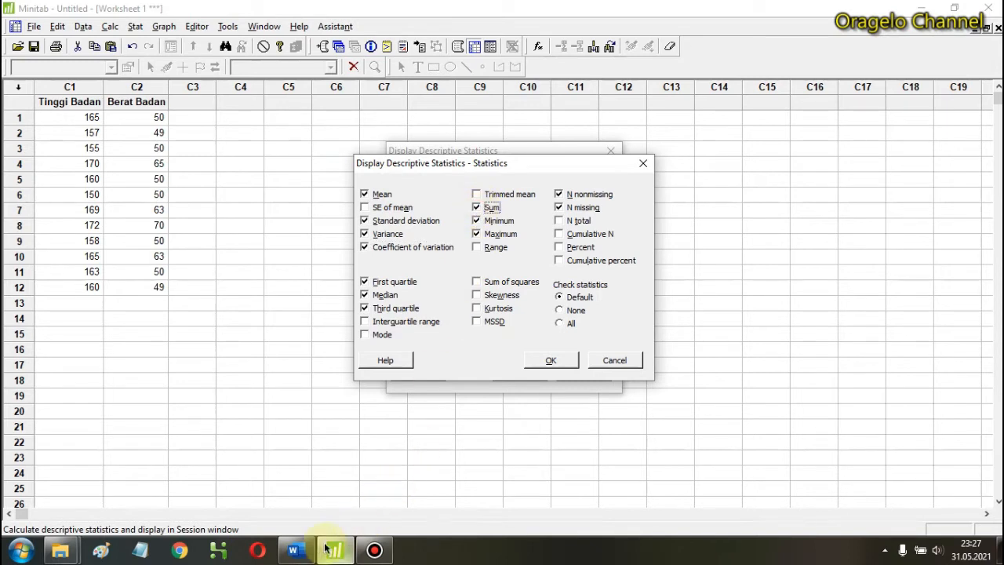
left_click(294, 550)
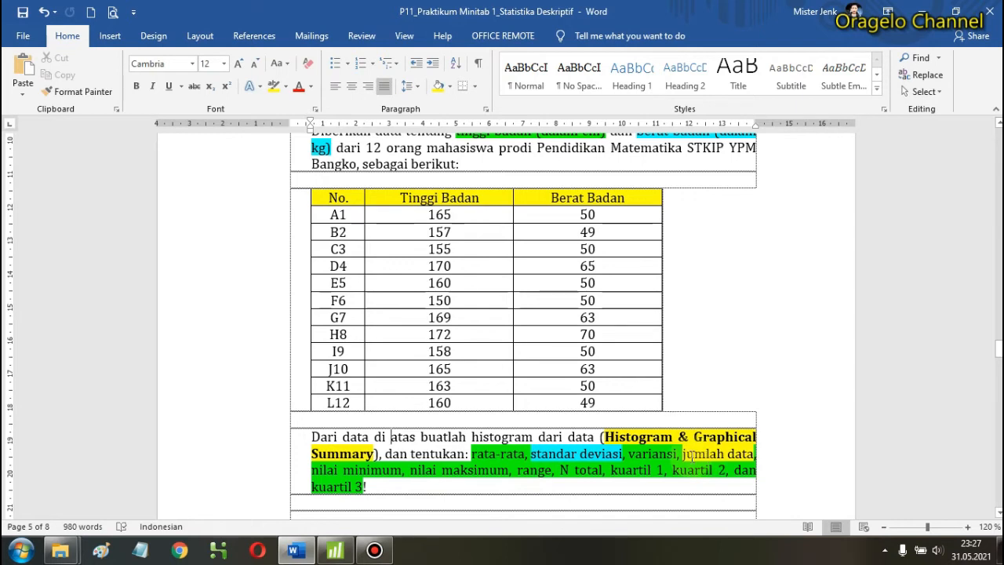
left_click_drag(681, 455, 743, 453)
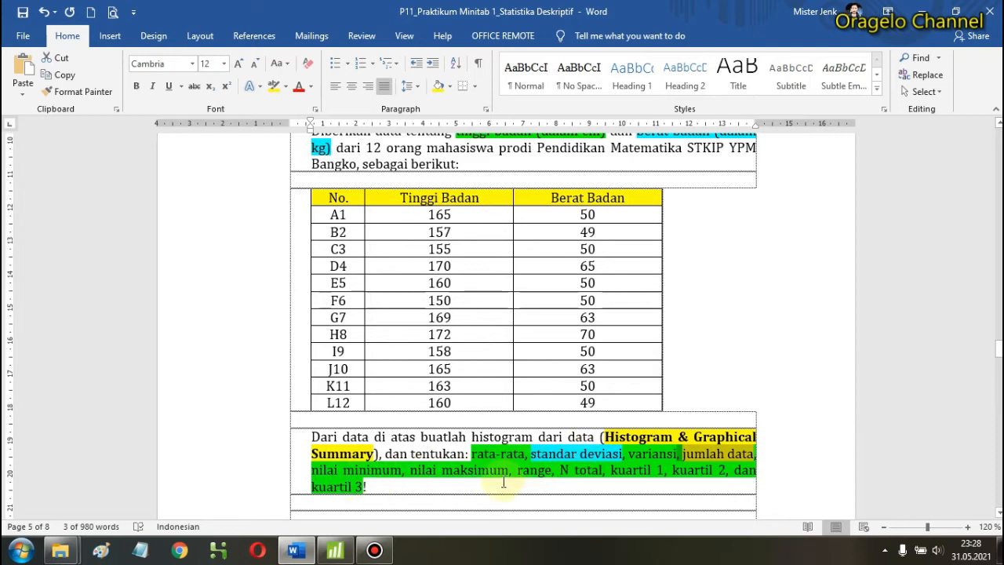
left_click(335, 551)
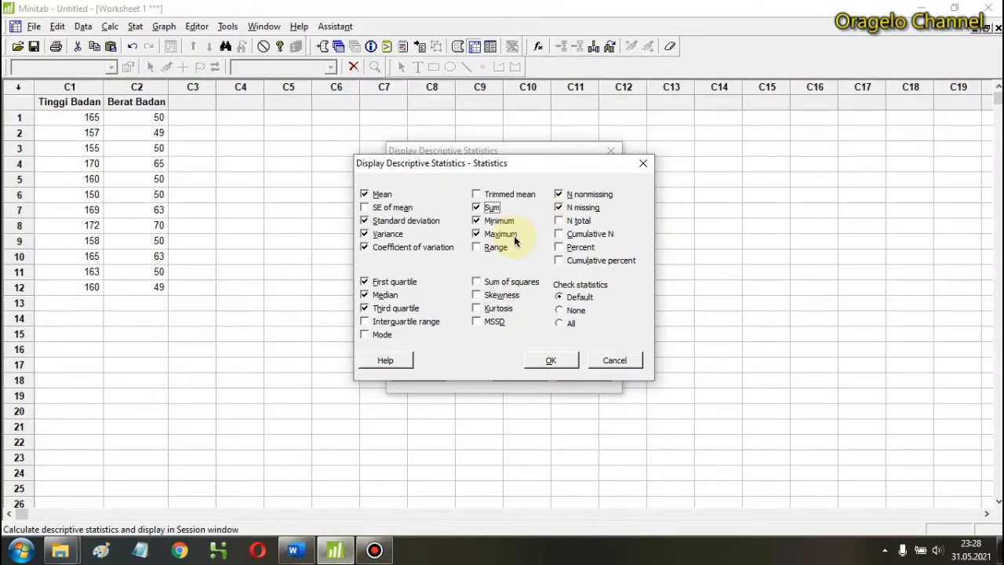
- Include Range and N total in the descriptive statistics, and exclude N nonmissing and N missing
left_click(481, 248)
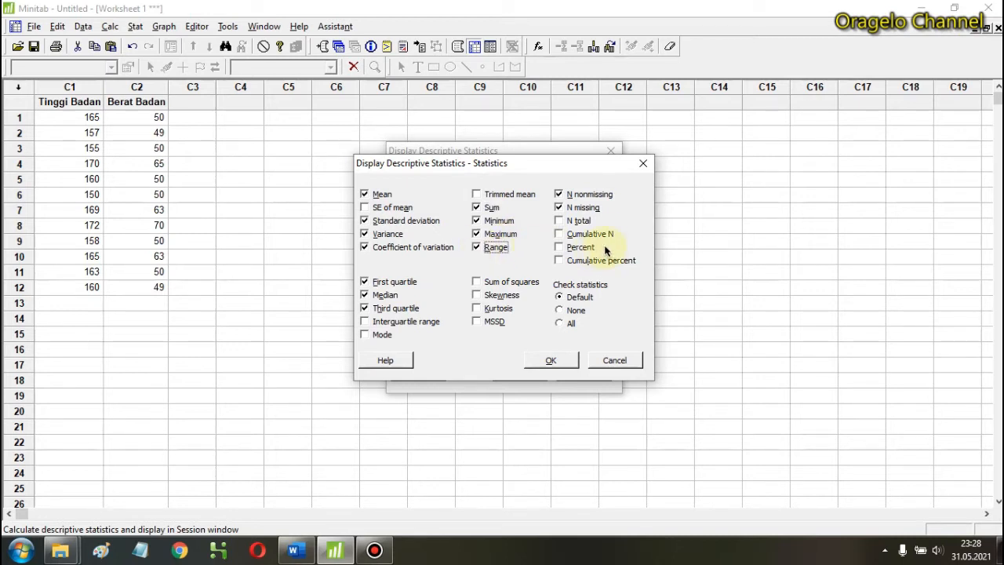
left_click(562, 195)
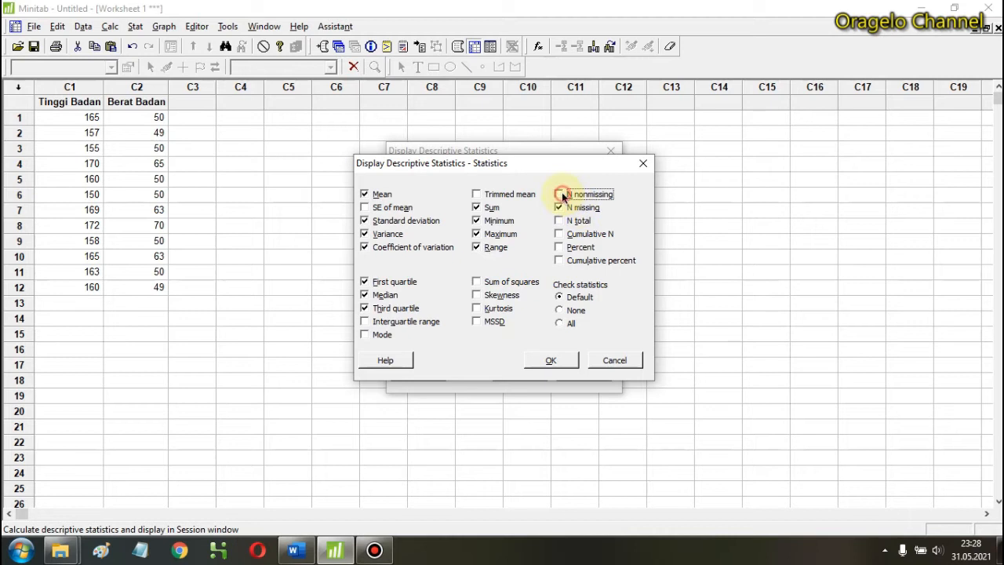
left_click(561, 206)
left_click(567, 222)
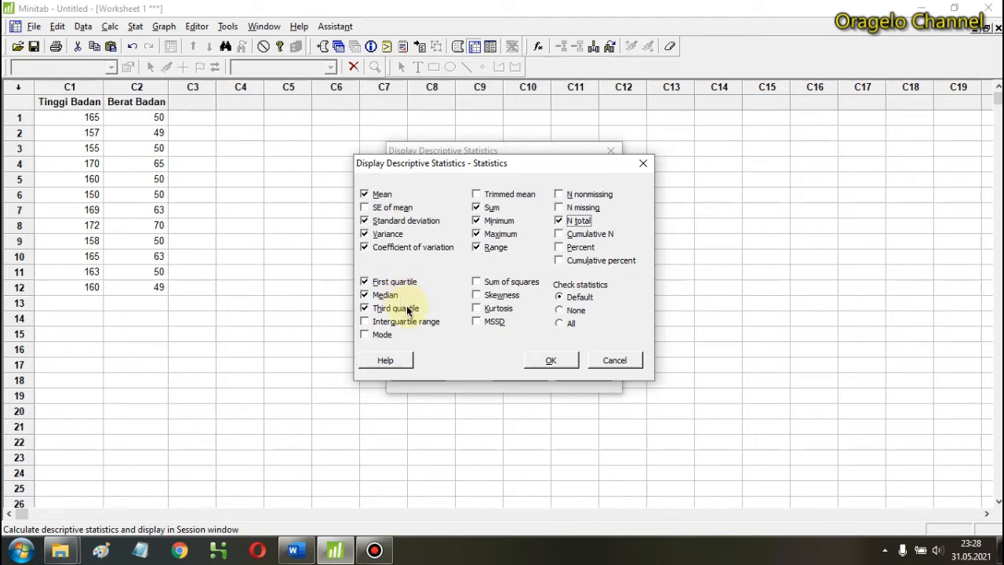
- Add Interquartile range, Mode, Sum of squares, Skewness and Kurtosis, and generate the descriptive statistics with their histograms
left_click(366, 321)
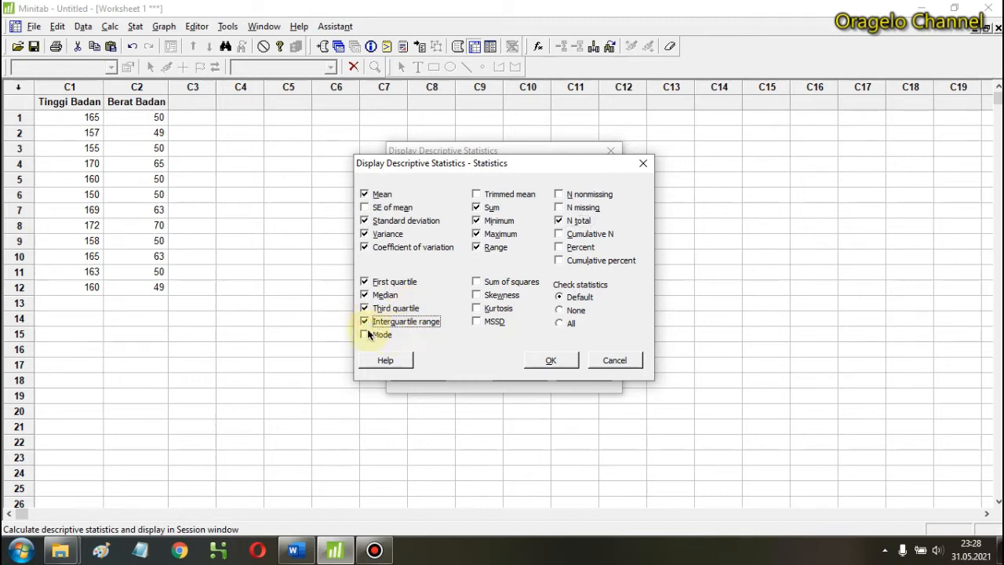
left_click(366, 335)
left_click(480, 284)
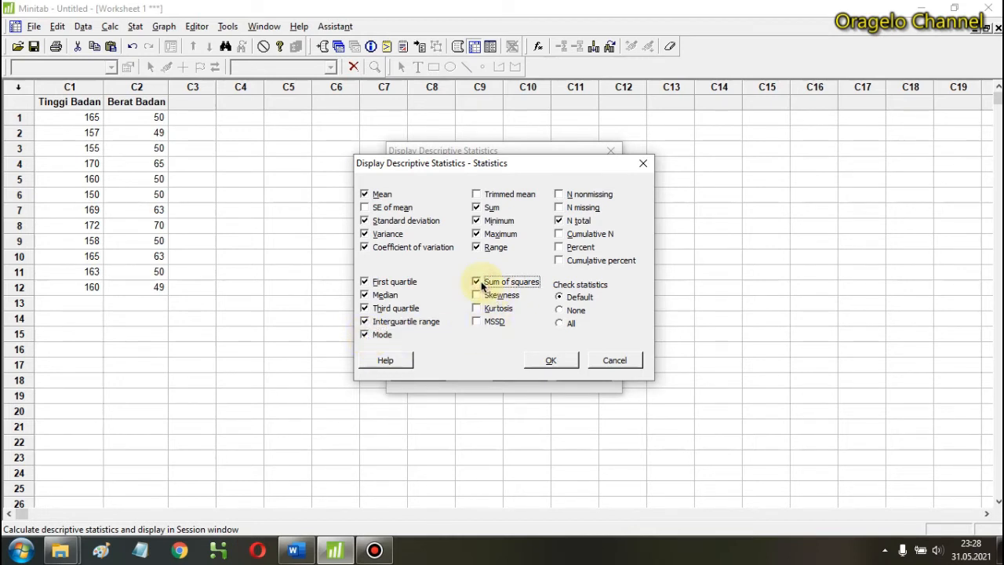
left_click(477, 296)
left_click(478, 309)
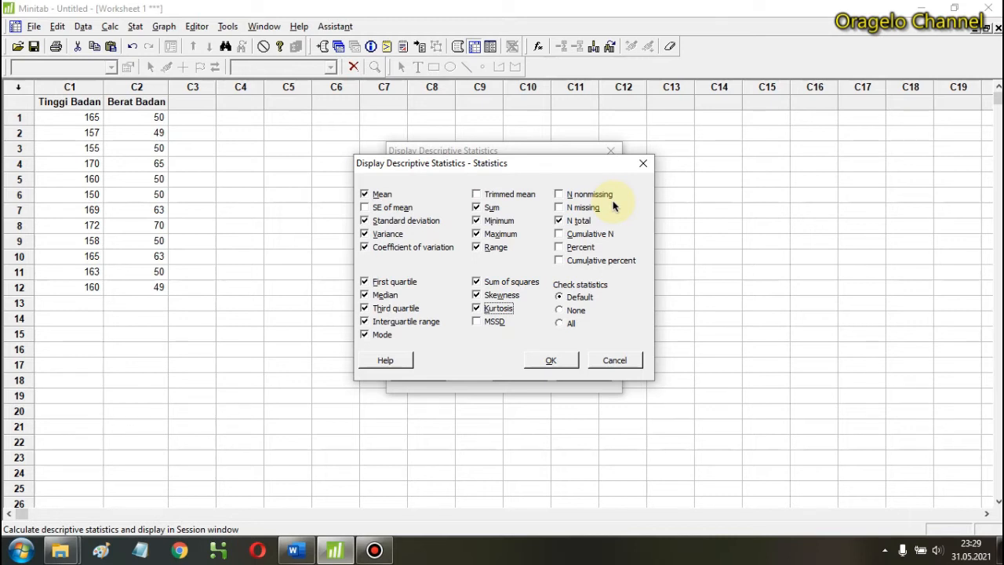
left_click(549, 360)
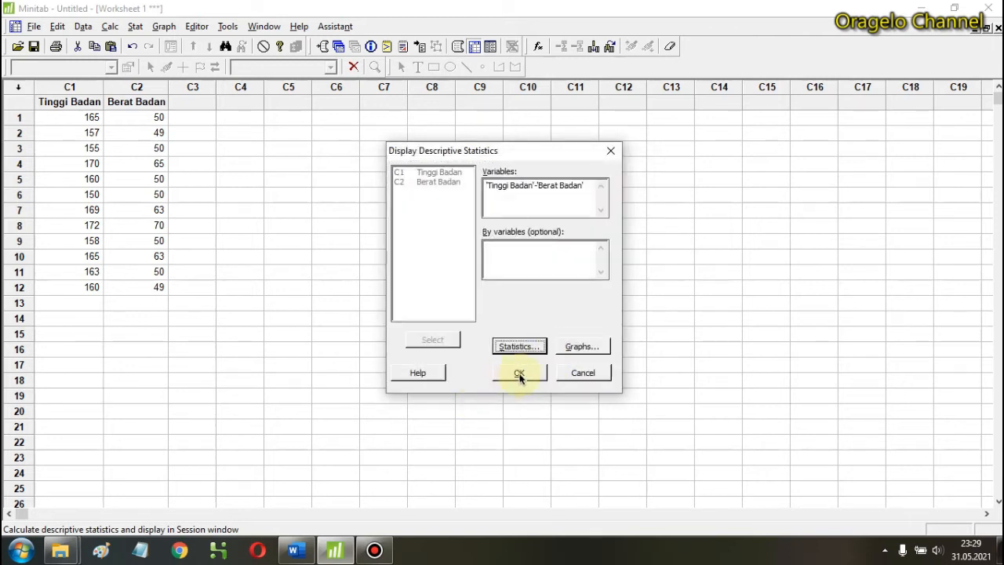
left_click(519, 375)
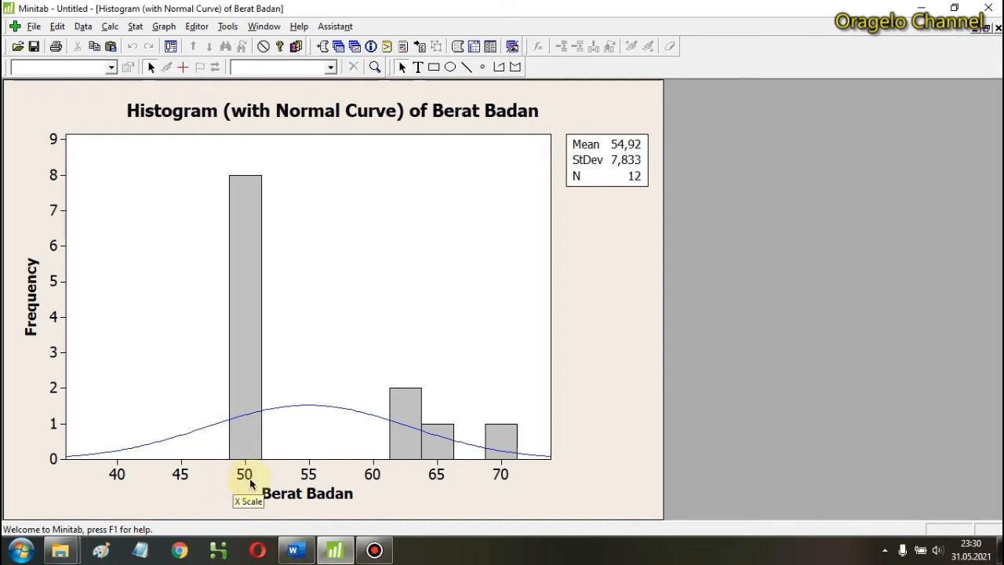
- Compare the Berat Badan values of 50 in Word's data table with the bars of Minitab's normal-curve histogram of Berat Badan
left_click(295, 550)
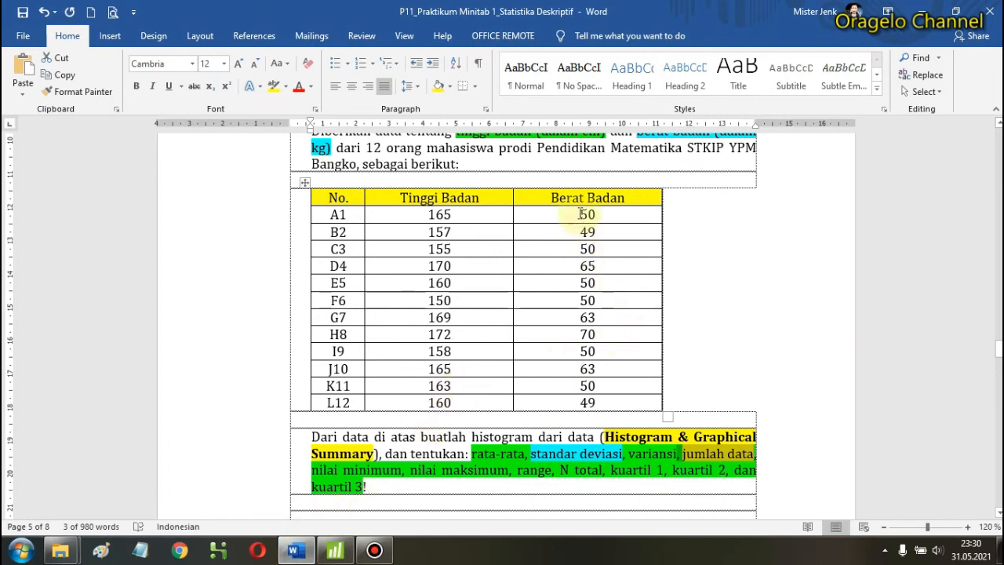
double_click(588, 214)
double_click(587, 249)
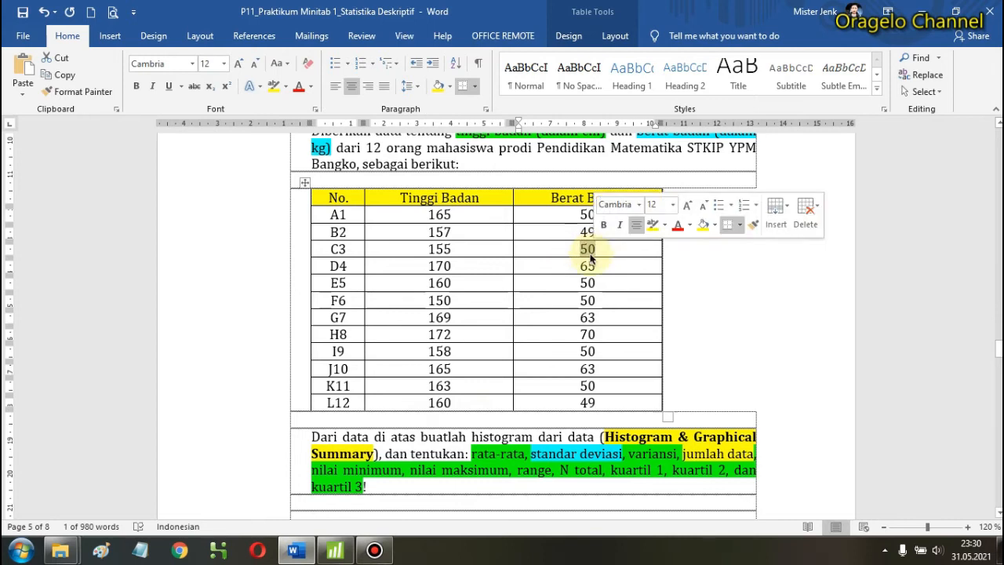
double_click(590, 283)
left_click_drag(597, 285, 597, 298)
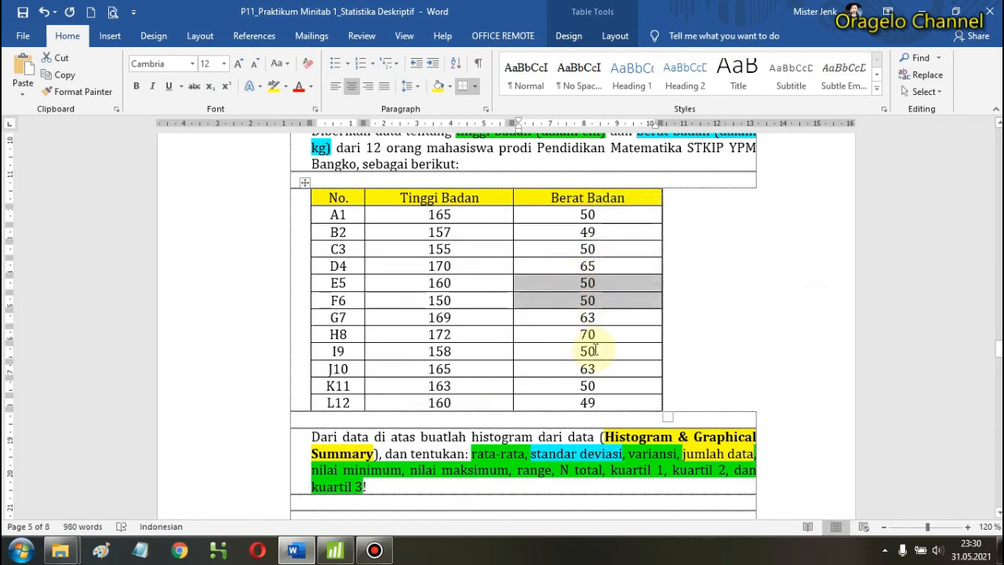
left_click(595, 351)
left_click(596, 385)
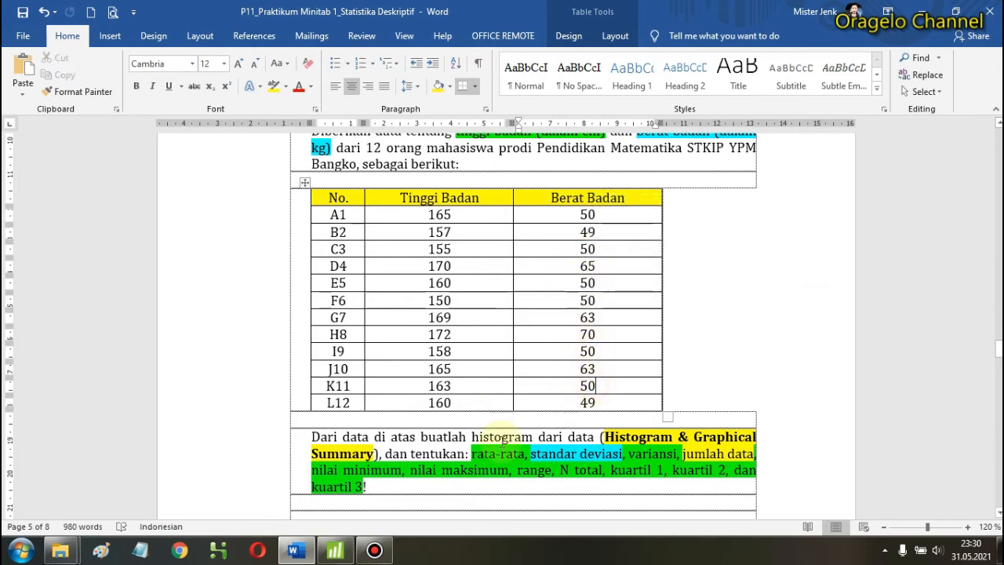
left_click(330, 553)
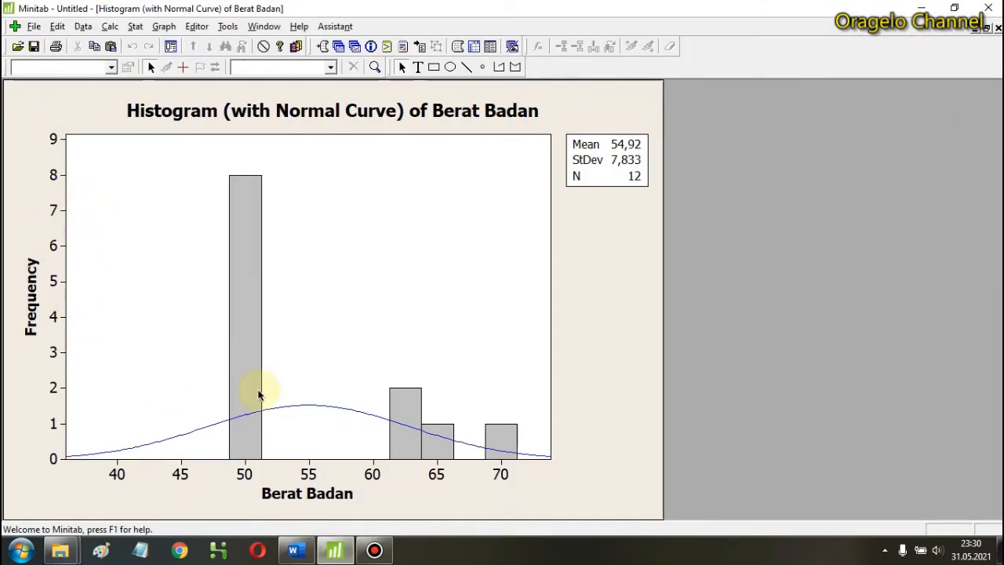
left_click(295, 552)
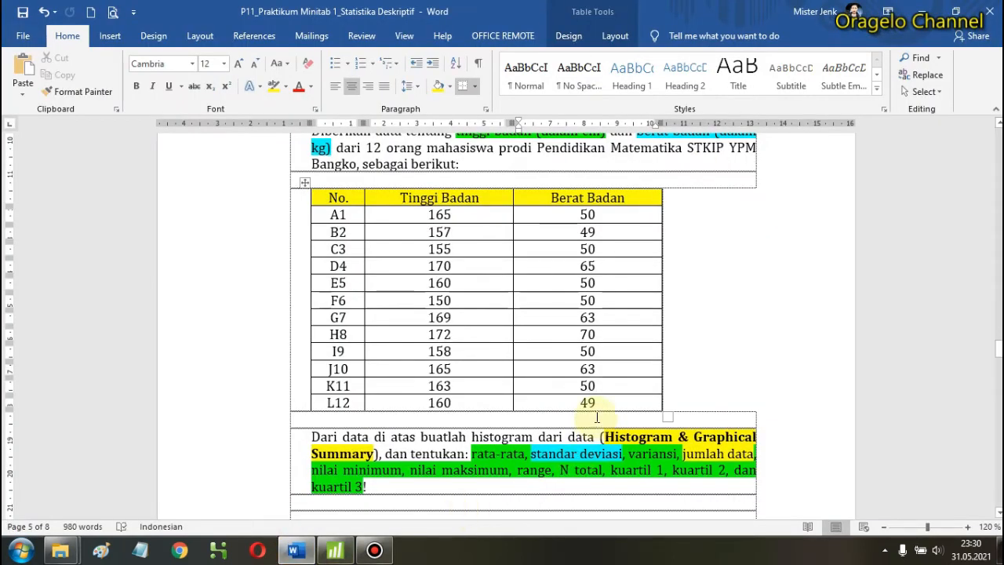
mouse_move(307, 547)
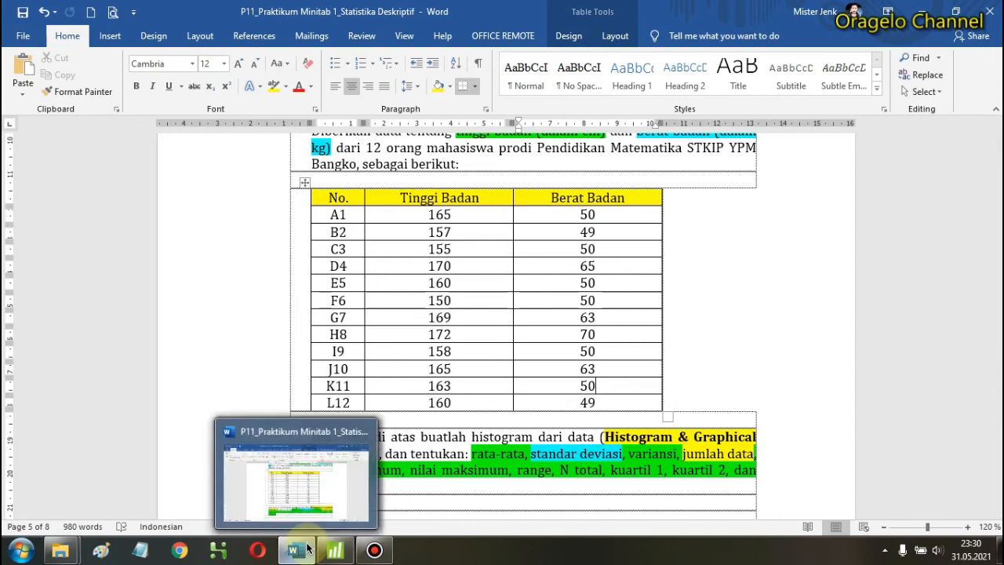
left_click(302, 549)
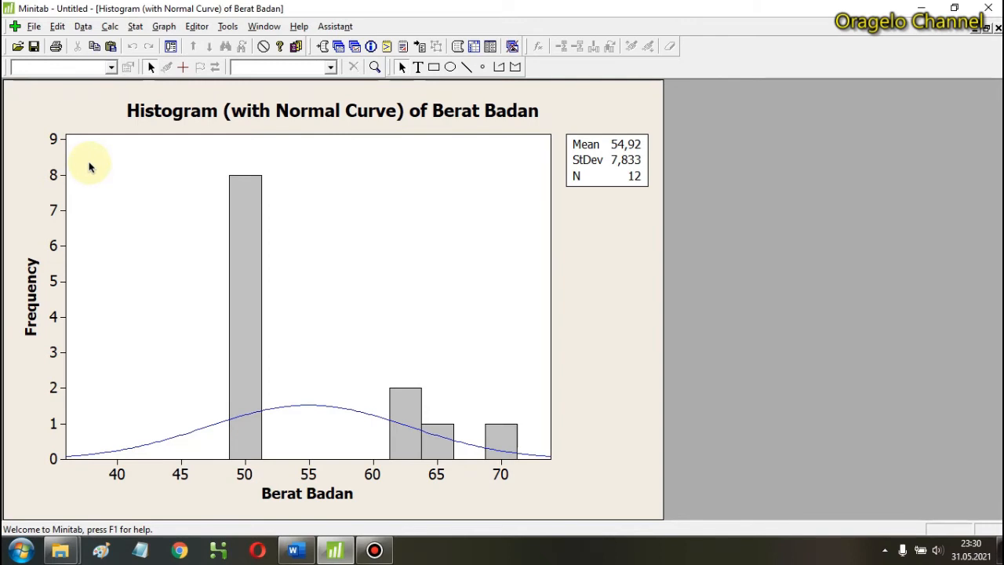
- Minimize the Berat Badan normal-curve graph, and examine the enlarged normal-curve histogram of Tinggi Badan and plain histogram of Berat Badan, minimizing each
left_click(972, 29)
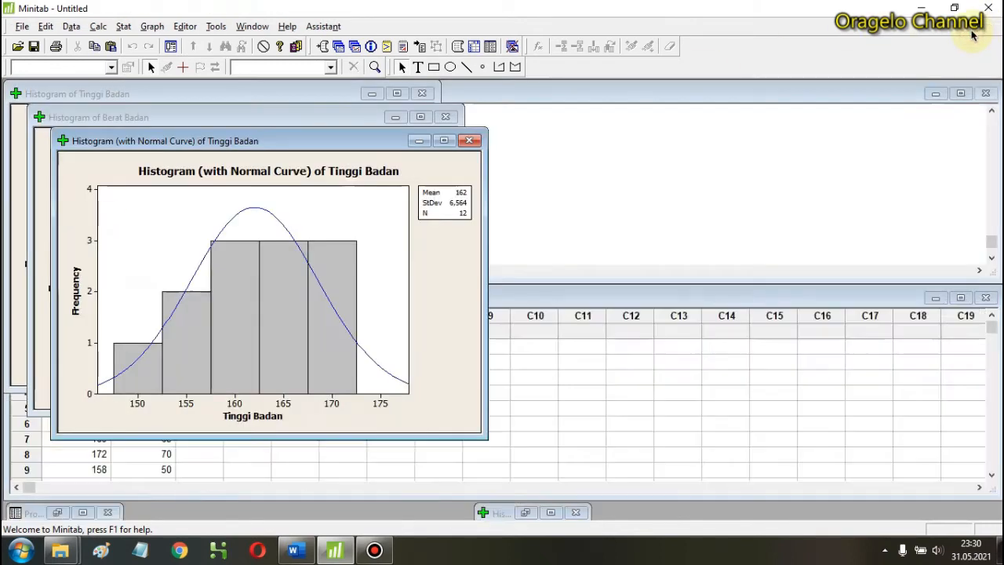
left_click(444, 142)
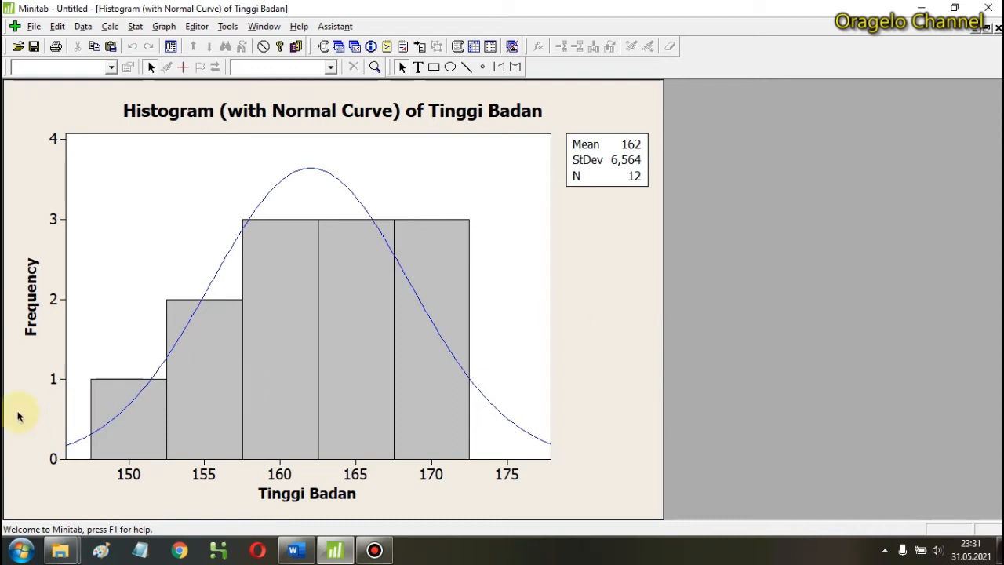
mouse_move(208, 364)
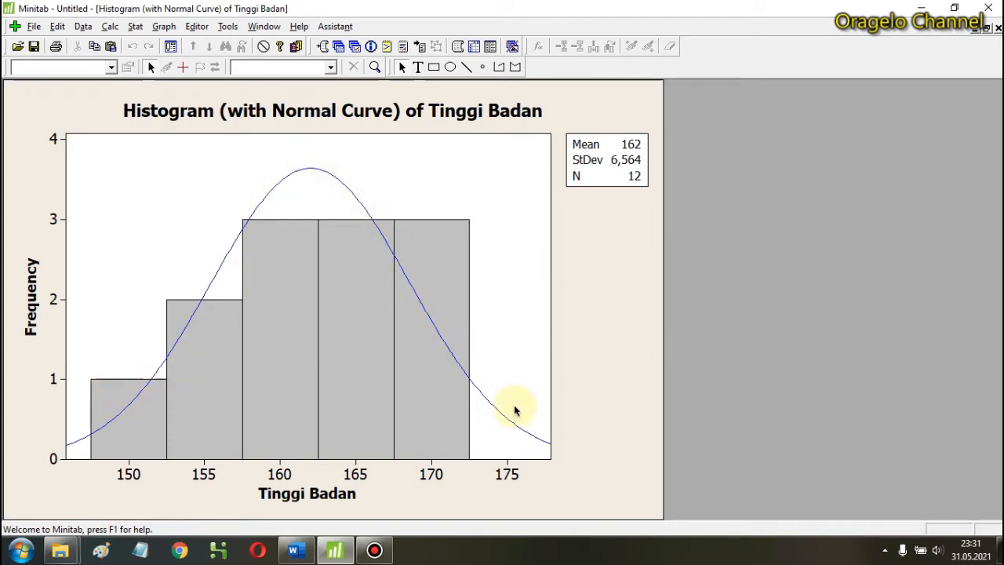
left_click(986, 28)
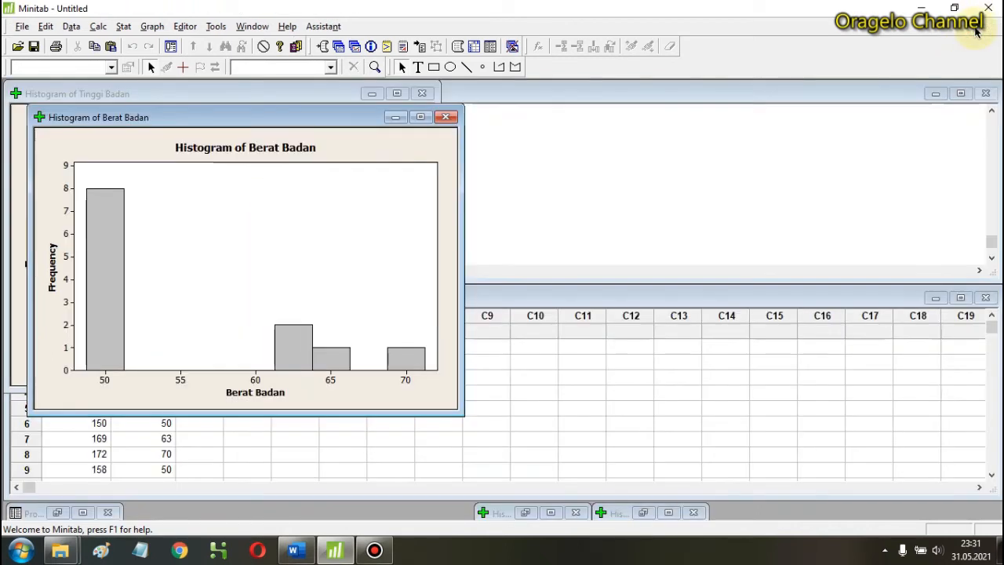
left_click(419, 118)
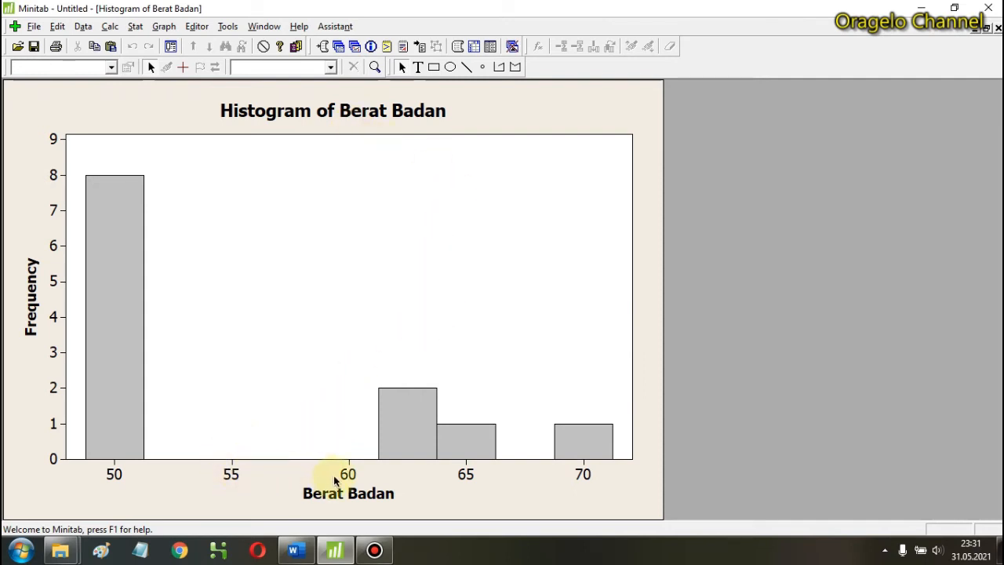
left_click(974, 28)
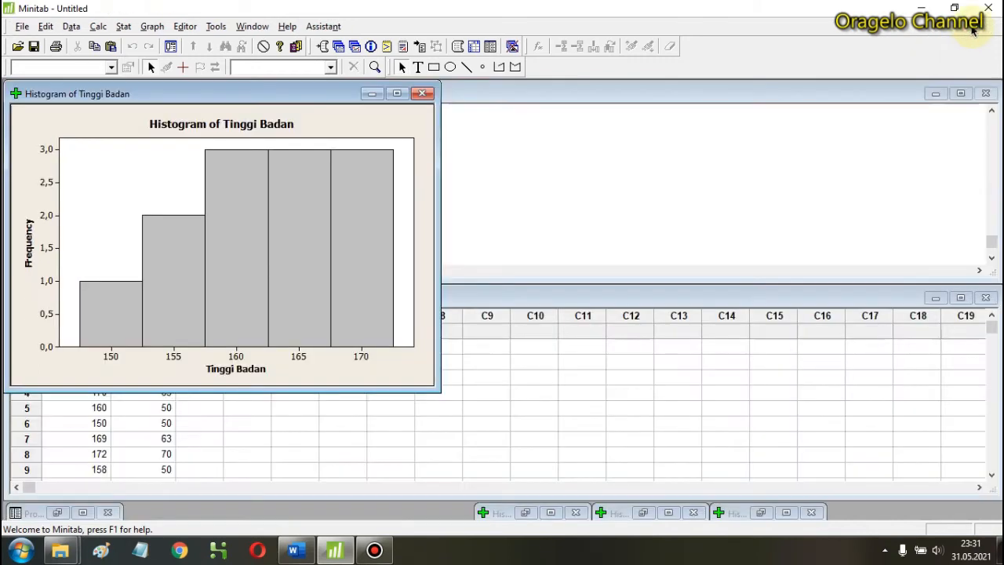
- Enlarge the plain histogram of Tinggi Badan, inspect the frequency and bin limits of its bars, and minimize it
left_click(397, 93)
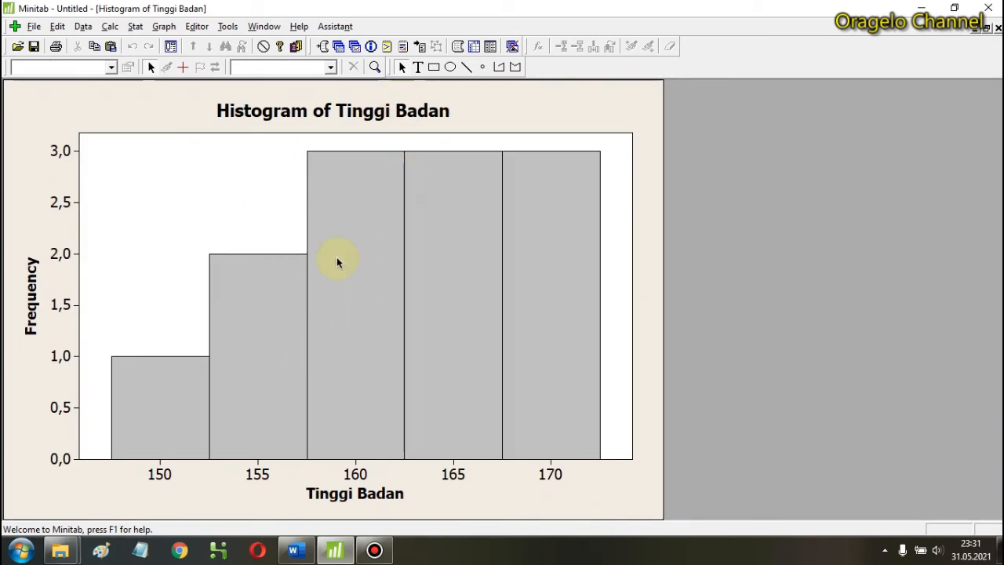
mouse_move(349, 261)
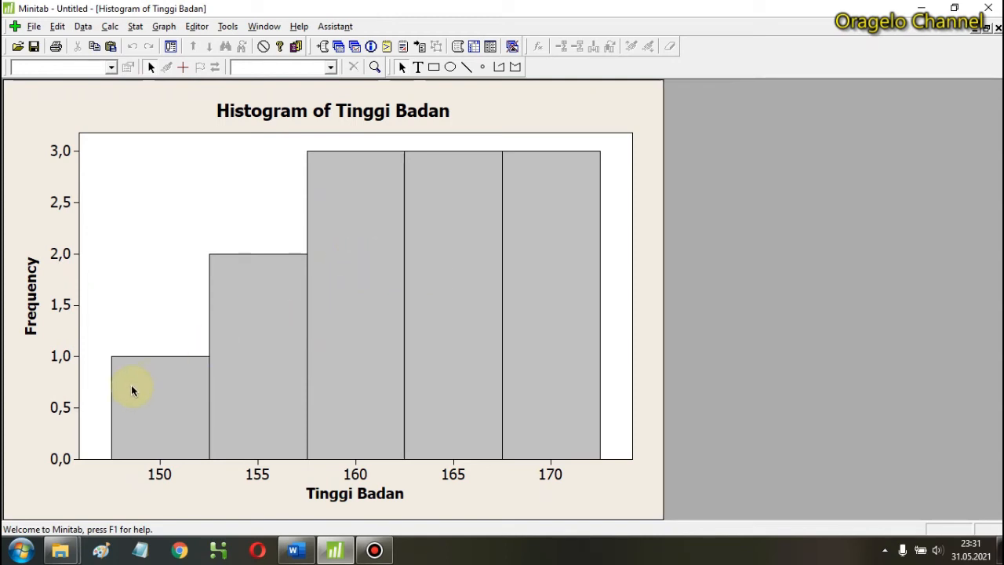
mouse_move(155, 362)
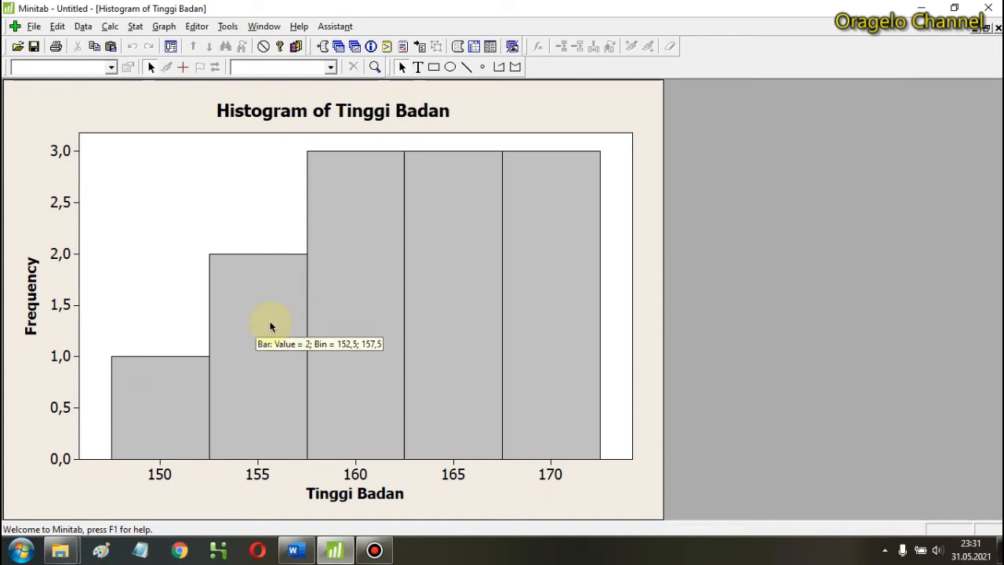
mouse_move(367, 224)
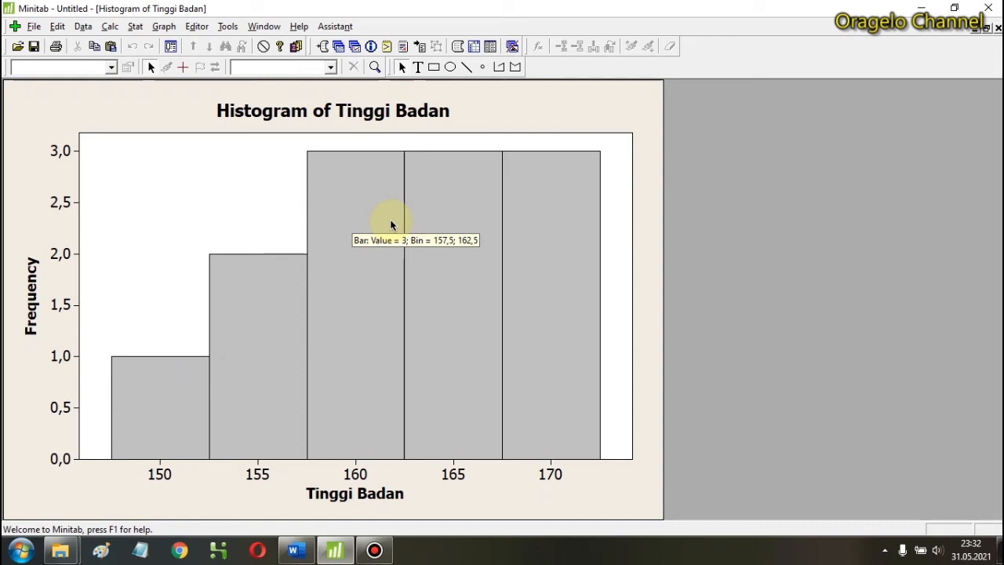
left_click(975, 29)
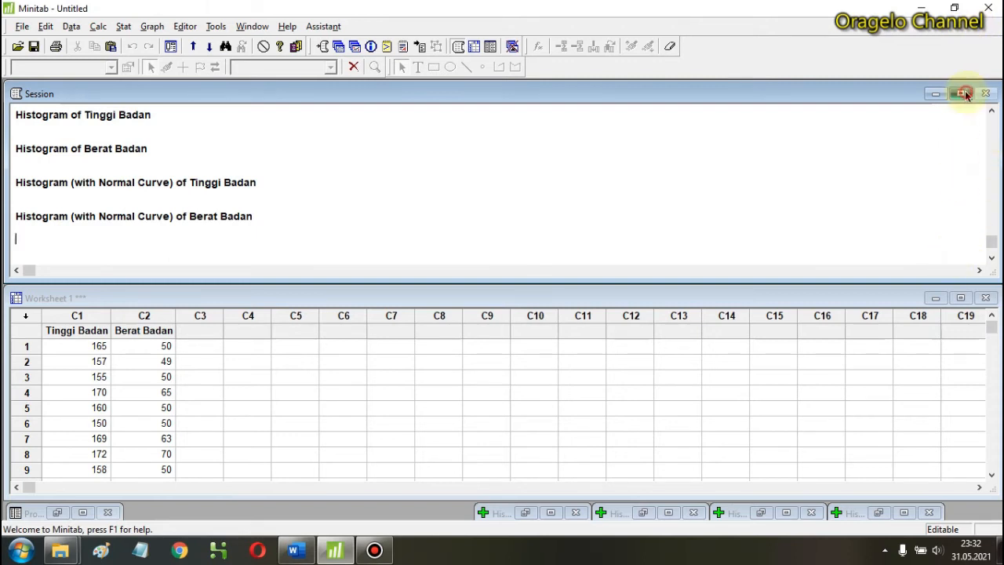
- Maximize the Session window, return to the start of its output, and review the first statistics block from Total Count to Sum of Squares
left_click(961, 94)
left_click_drag(997, 478, 998, 94)
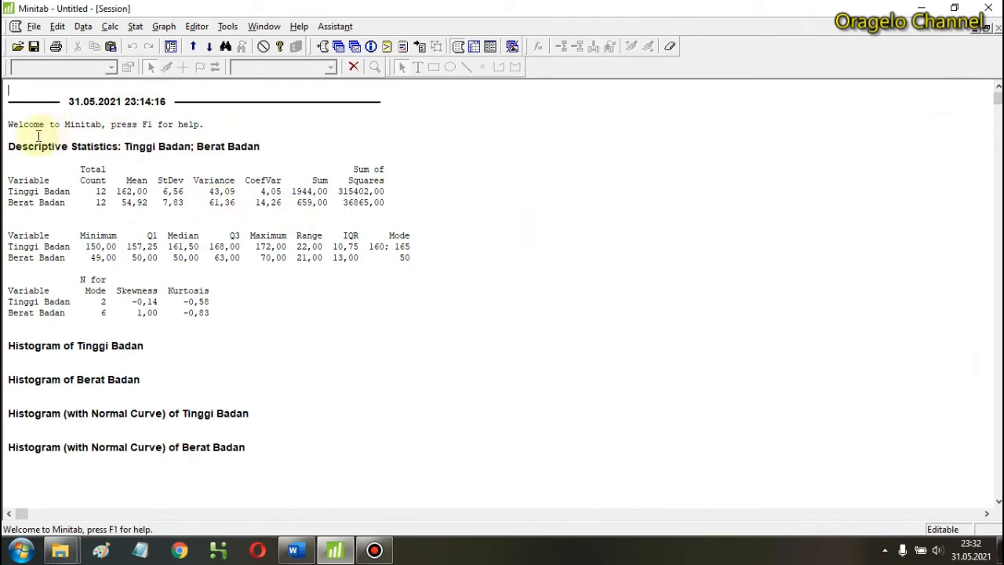
left_click_drag(11, 148, 259, 146)
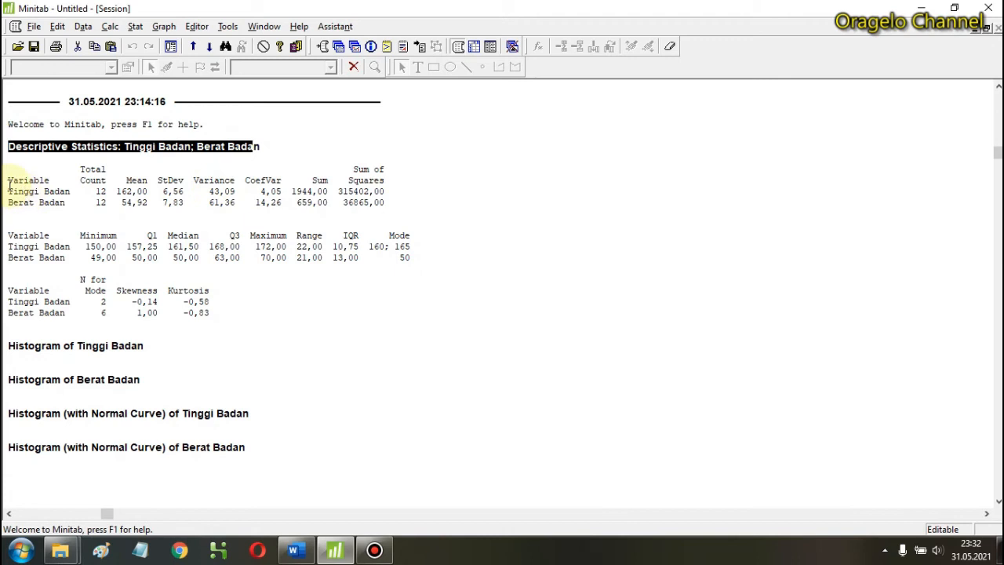
left_click_drag(8, 180, 53, 179)
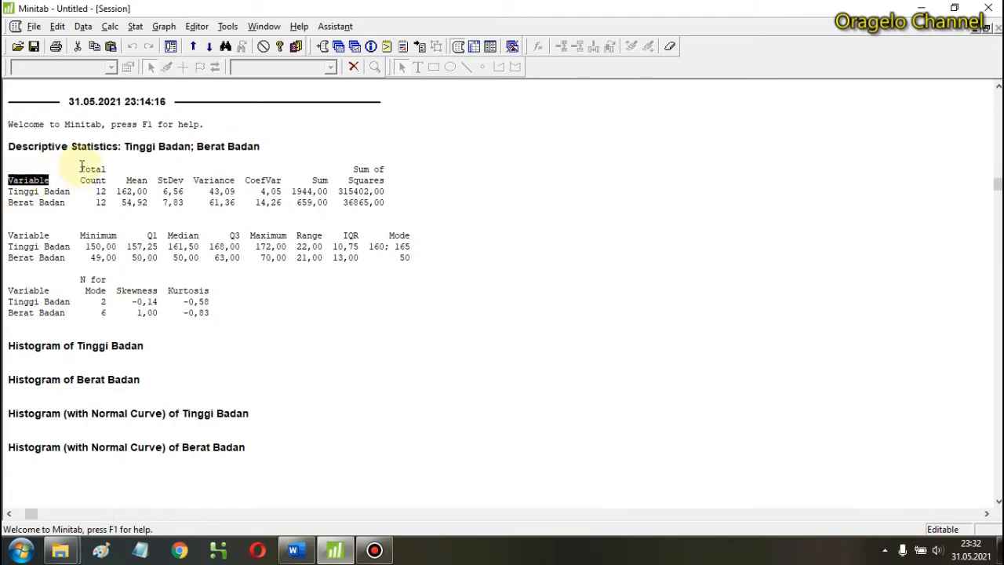
left_click_drag(80, 166, 328, 181)
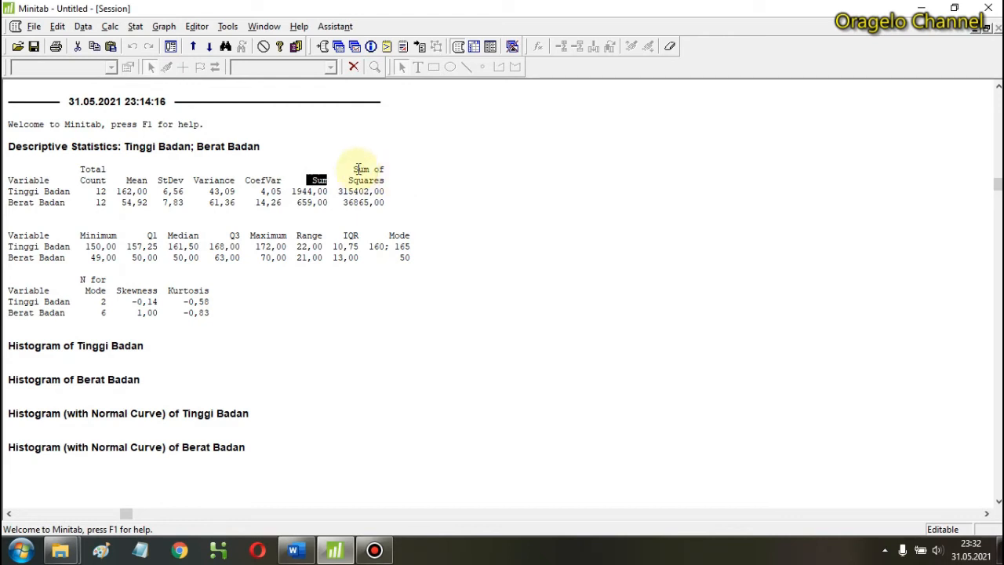
left_click_drag(355, 169, 385, 180)
left_click(409, 178)
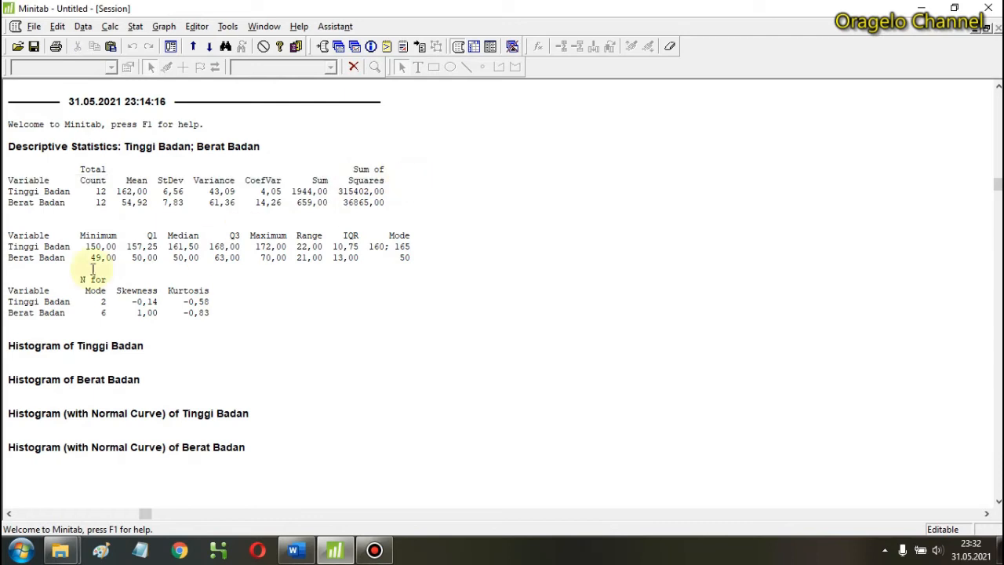
- Review the remaining descriptive statistics for both variables, from Minimum, quartiles, Range, IQR and Mode to N for Mode, Skewness and Kurtosis
left_click_drag(80, 235, 122, 235)
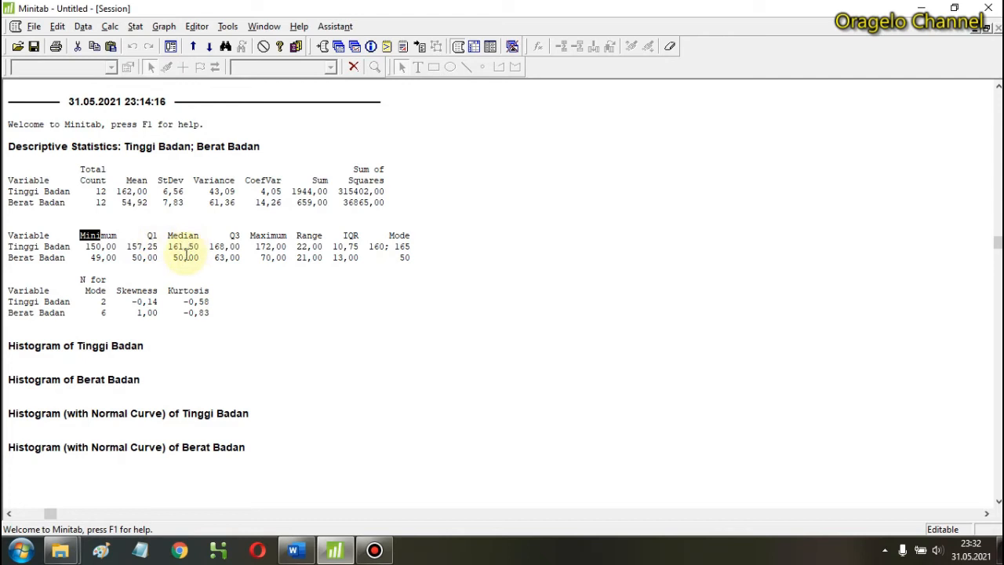
left_click(166, 235)
left_click_drag(178, 235, 183, 235)
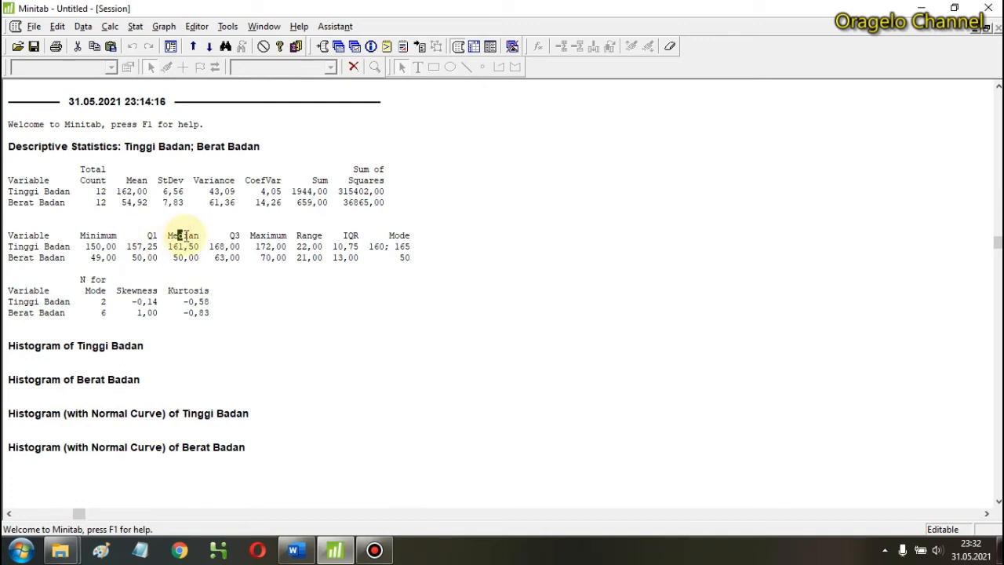
left_click(228, 237)
left_click(272, 236)
left_click_drag(272, 235, 314, 233)
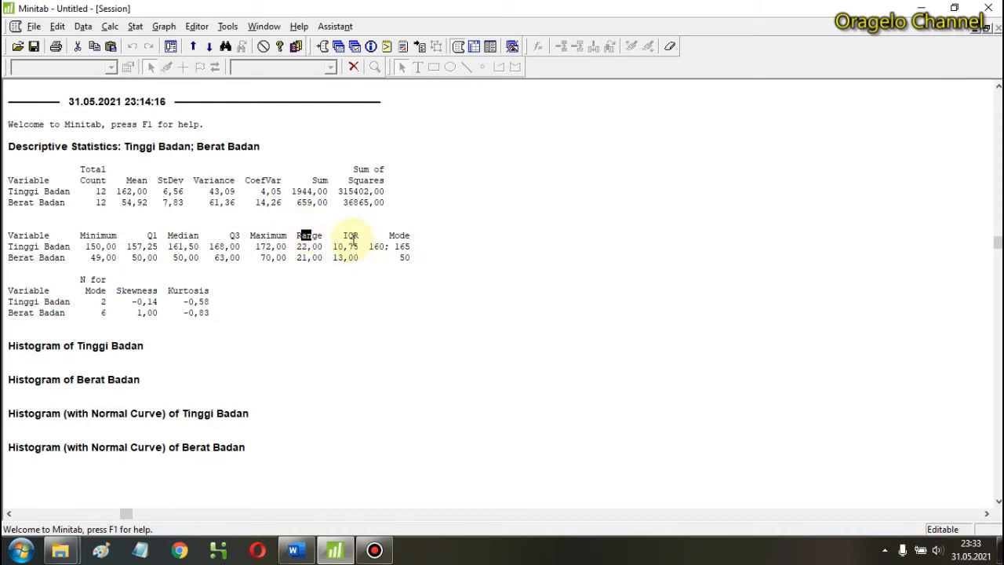
left_click_drag(409, 235, 402, 235)
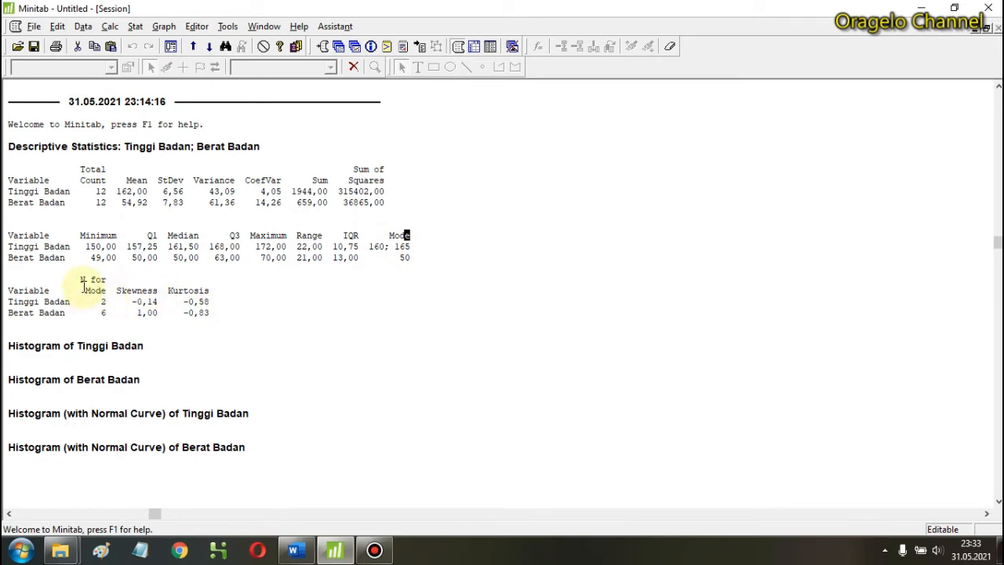
left_click_drag(81, 290, 94, 290)
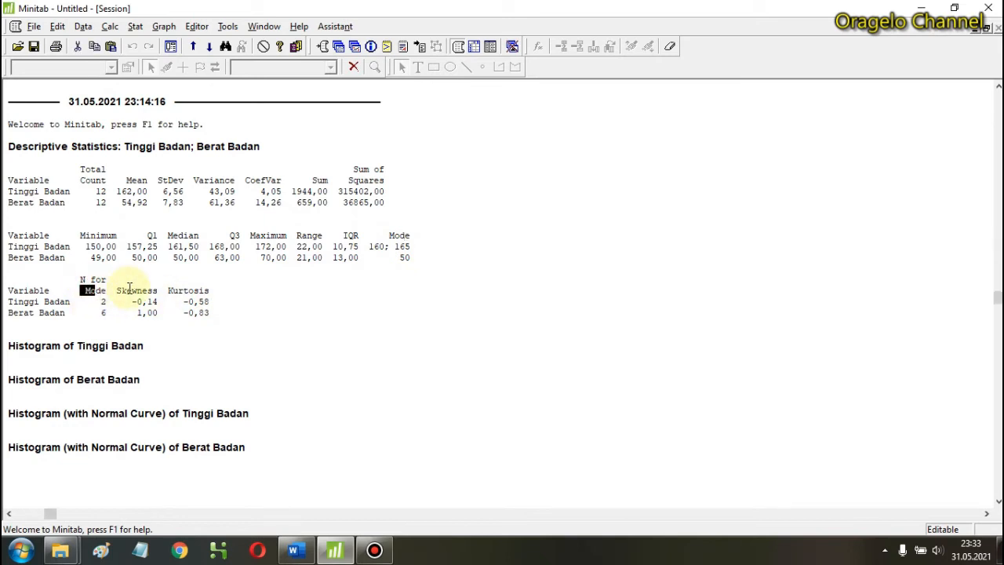
left_click_drag(163, 290, 189, 290)
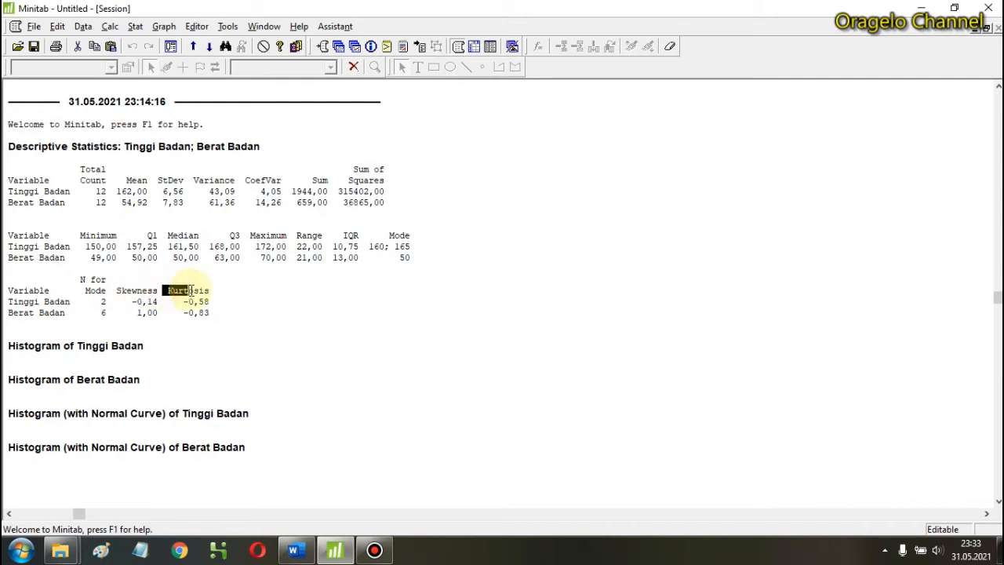
- Examine the Tinggi Badan row of the descriptive statistics, starting with its mean
left_click_drag(12, 190, 47, 190)
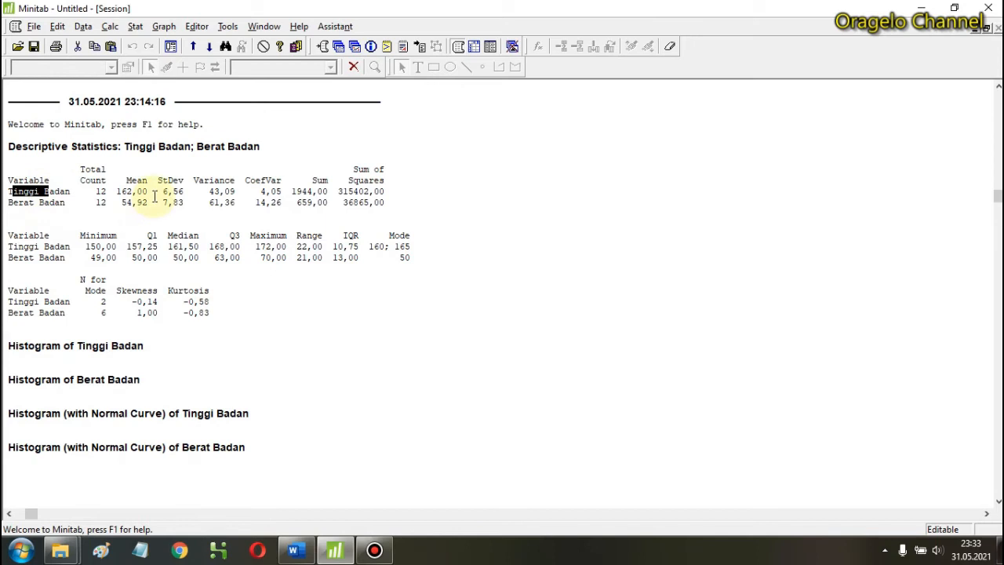
left_click_drag(119, 190, 149, 186)
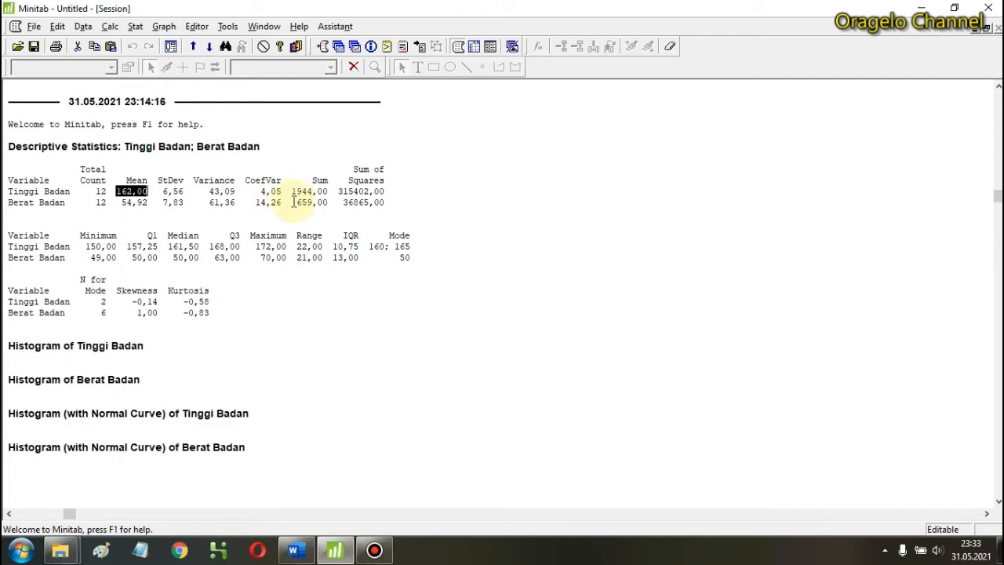
left_click(243, 274)
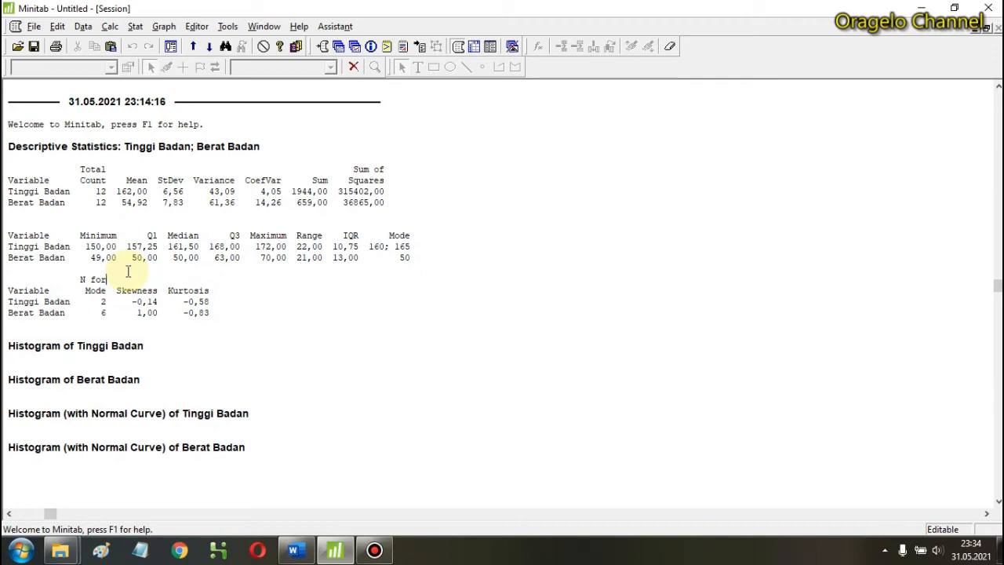
left_click(32, 26)
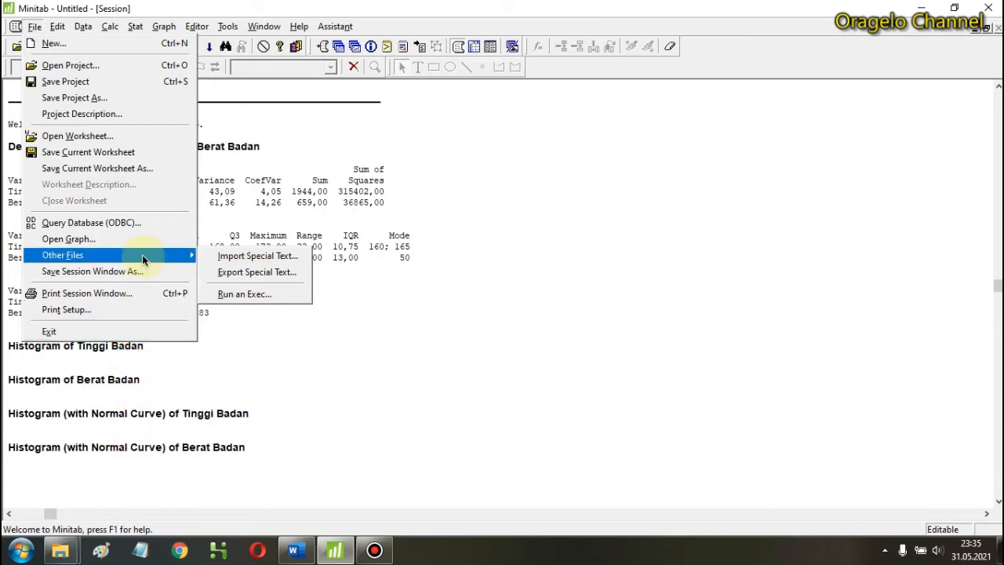
left_click(249, 272)
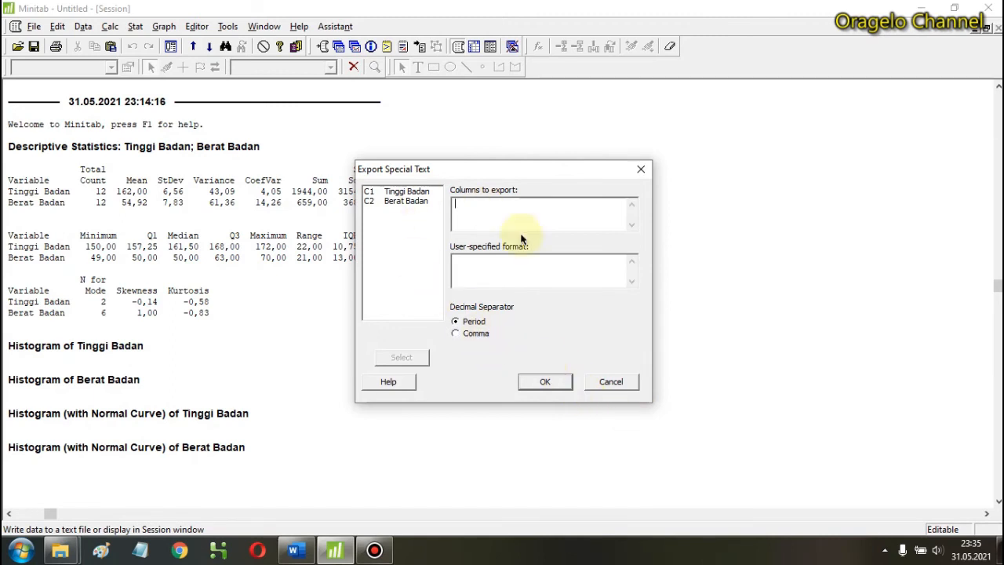
left_click(616, 384)
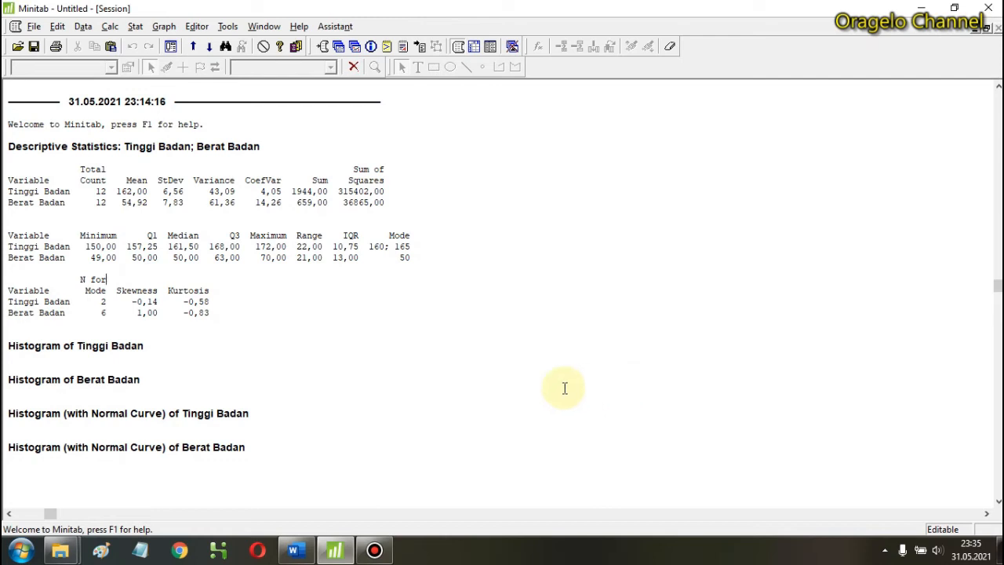
- Copy the Session output from its date header through the Skewness and Kurtosis table, and paste it into a new blank Word document
left_click(44, 88)
left_click_drag(73, 93, 260, 321)
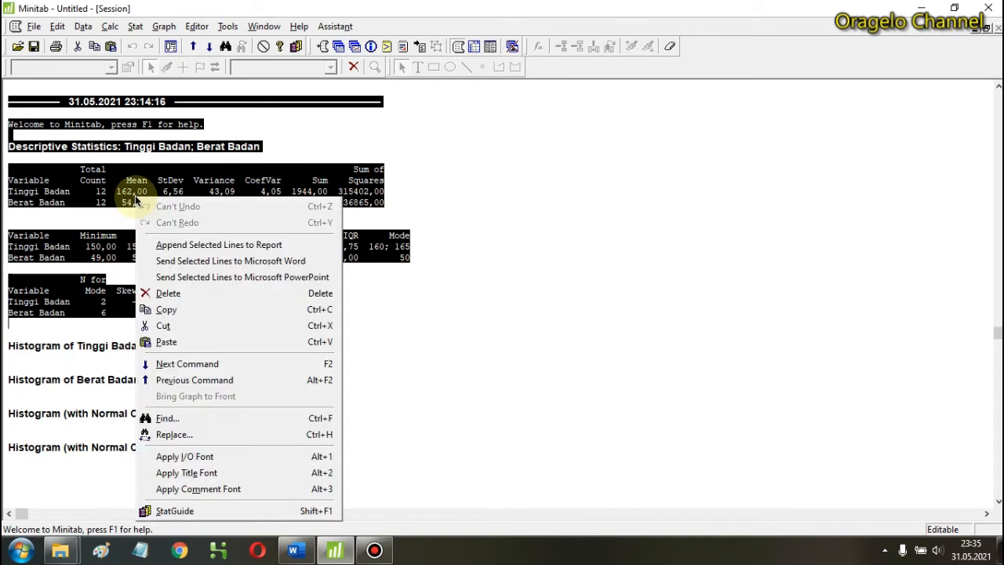
left_click(179, 310)
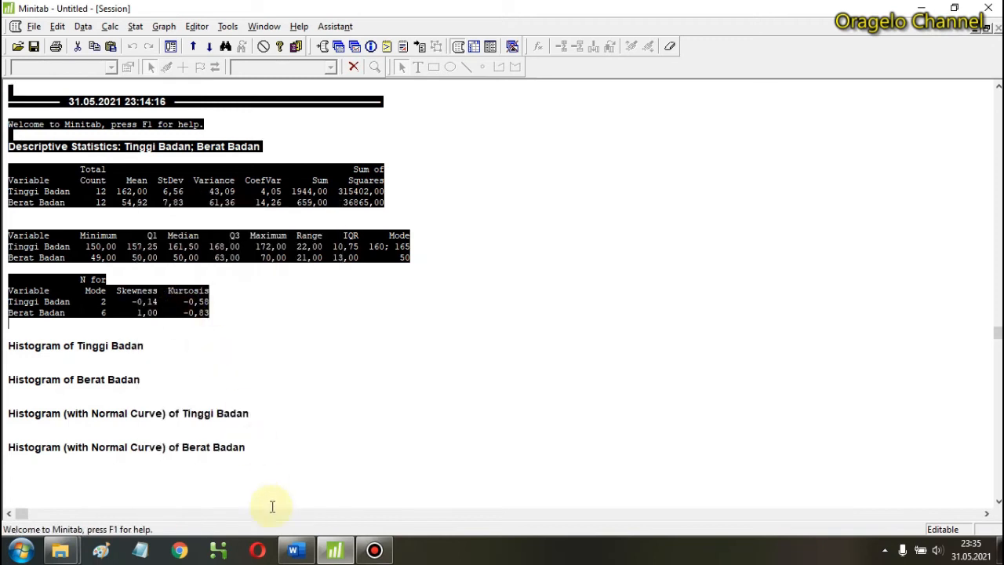
left_click(290, 551)
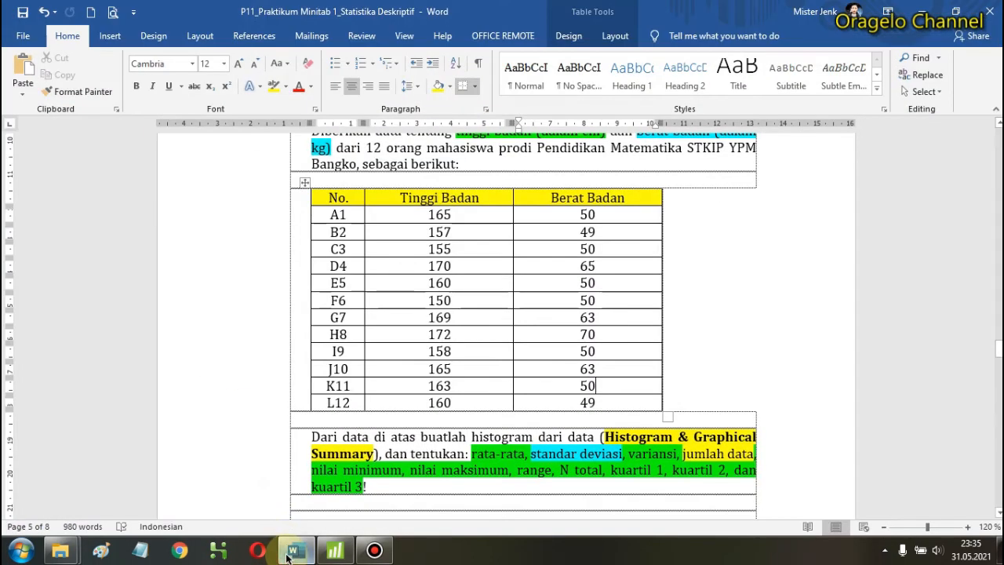
left_click(91, 12)
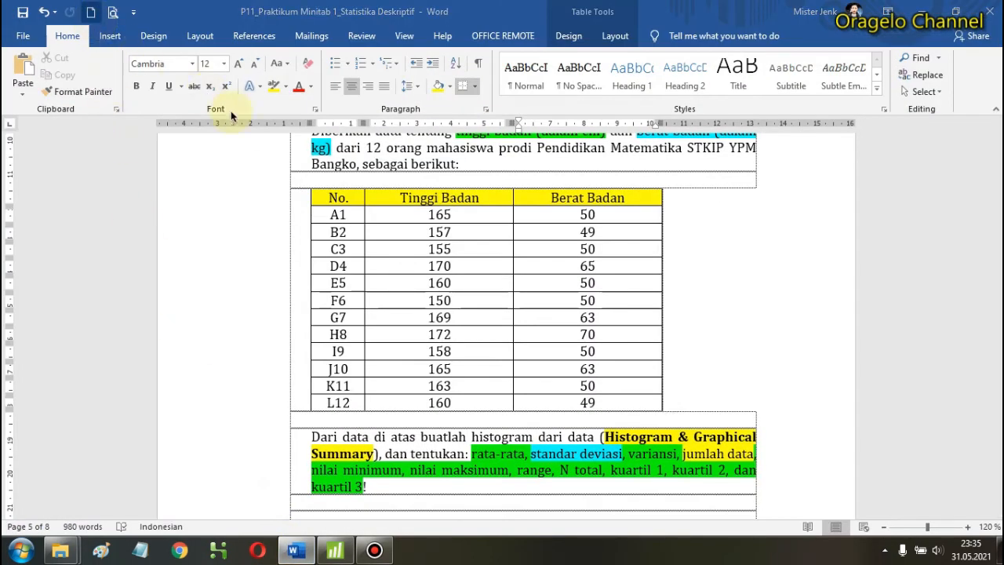
key("Return")
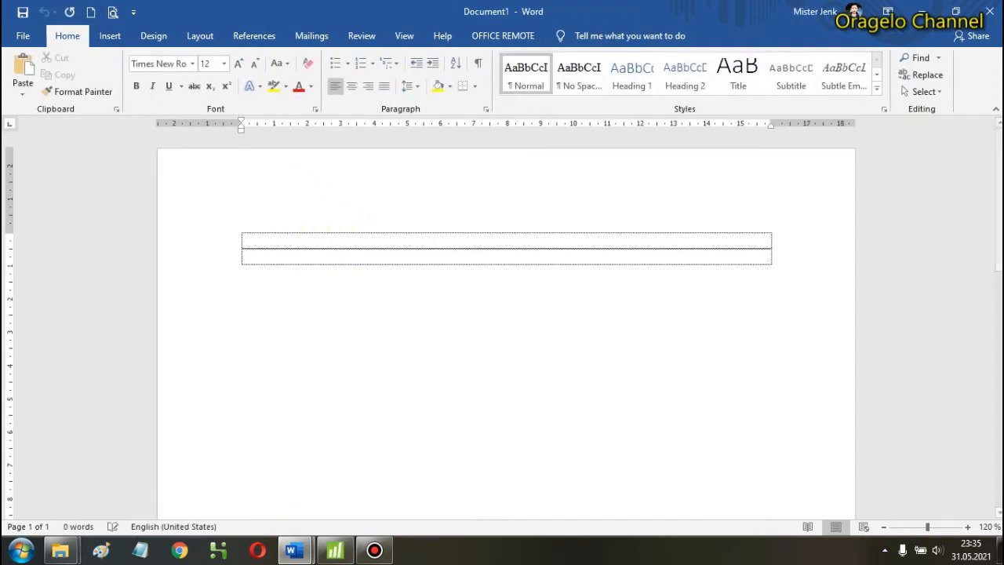
left_click(23, 71)
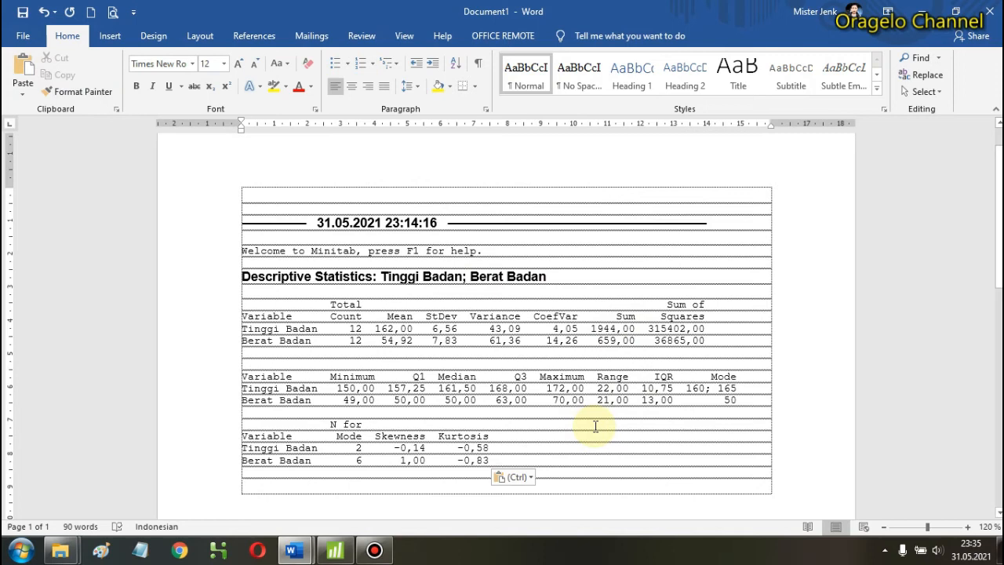
scroll(598, 419, "up", 2)
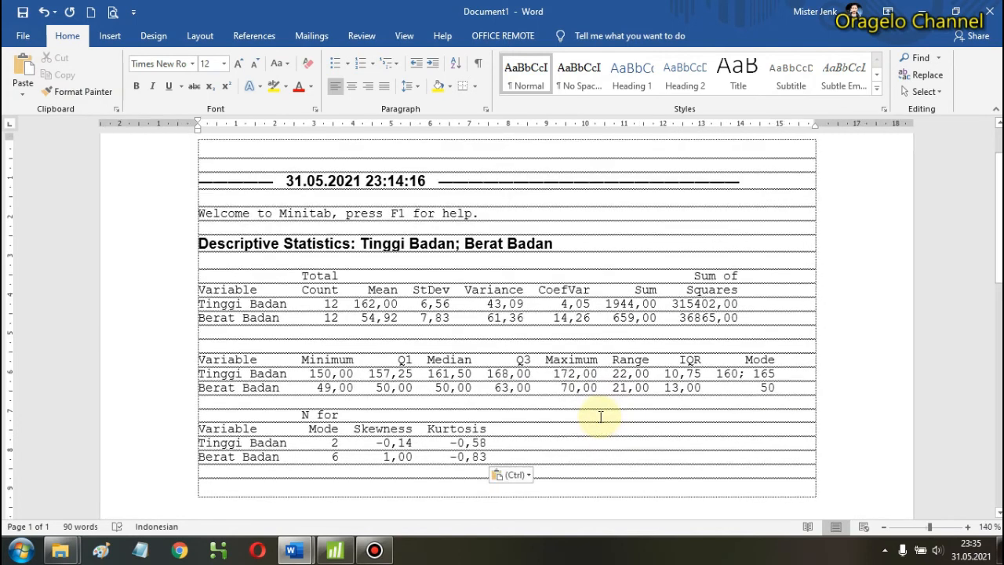
left_click(227, 484)
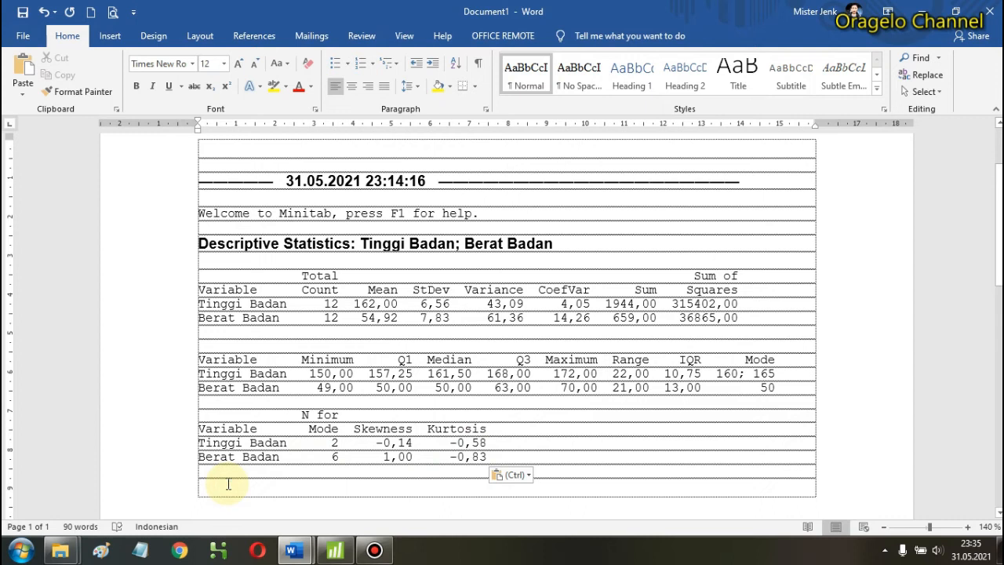
- Minimize the new Word document, switch back to Minitab, and start saving the project under the name Minitab_Statistika Deskriptif
left_click(921, 12)
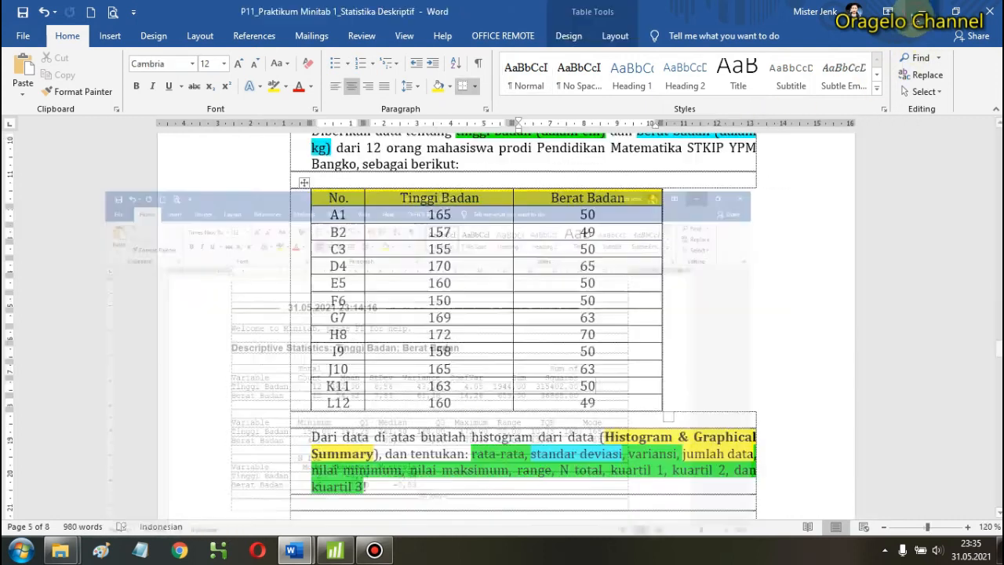
left_click(335, 550)
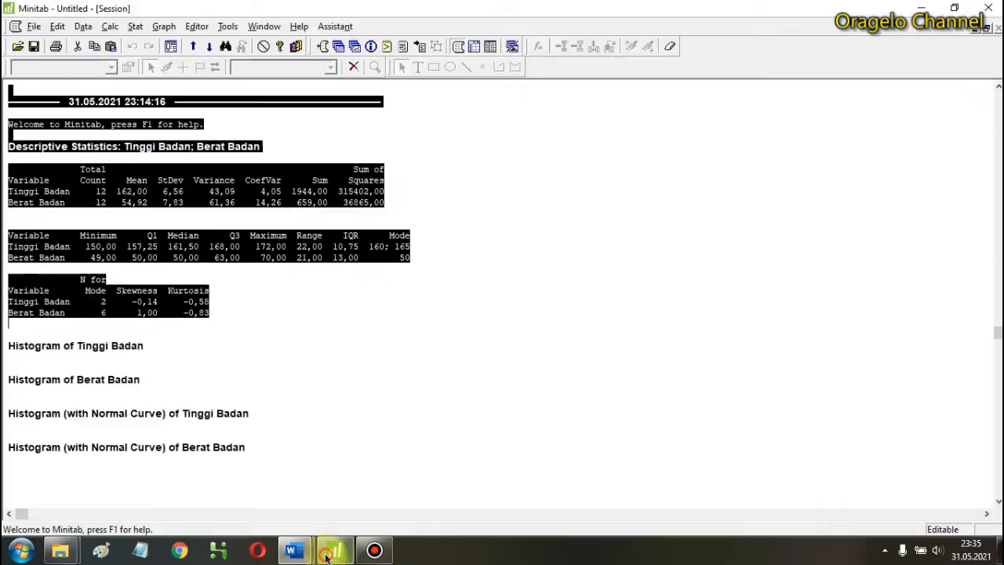
left_click(299, 313)
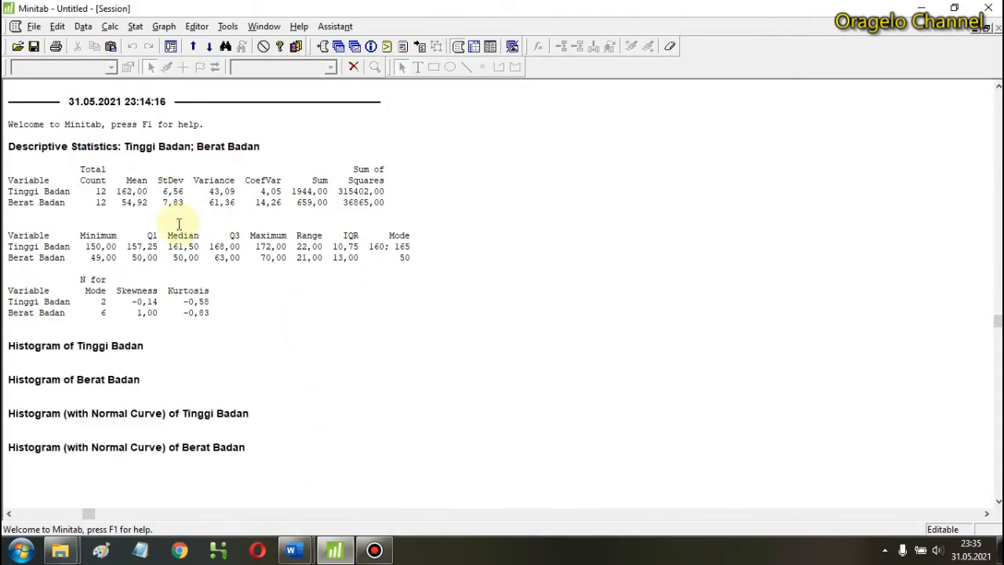
left_click(32, 27)
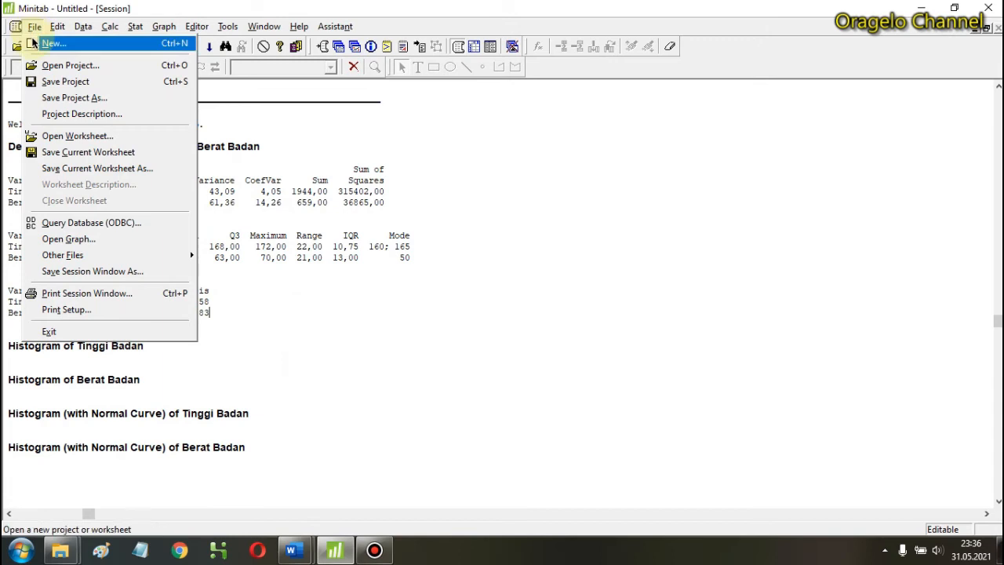
left_click(50, 82)
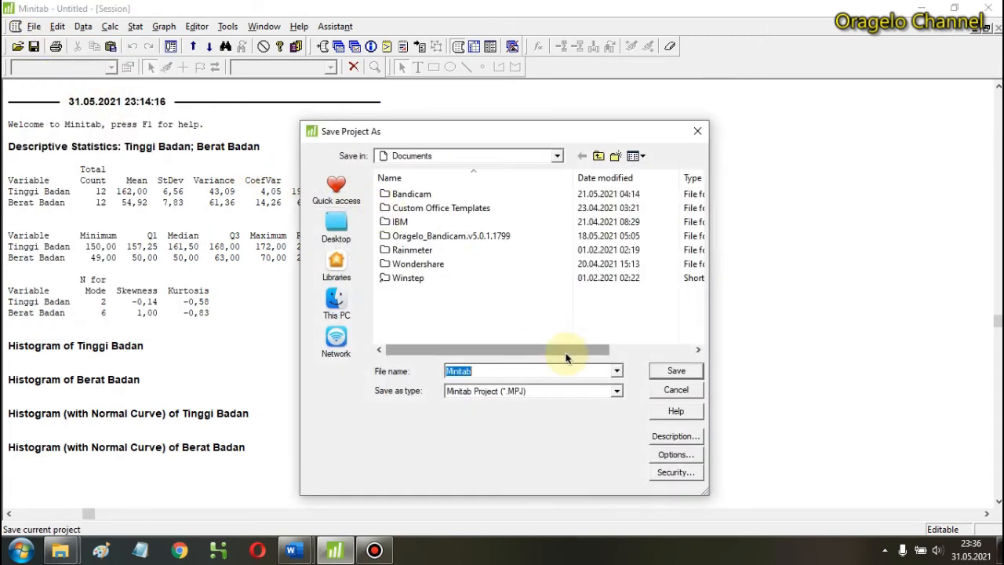
key("End")
type("_Statistika Deskriptif")
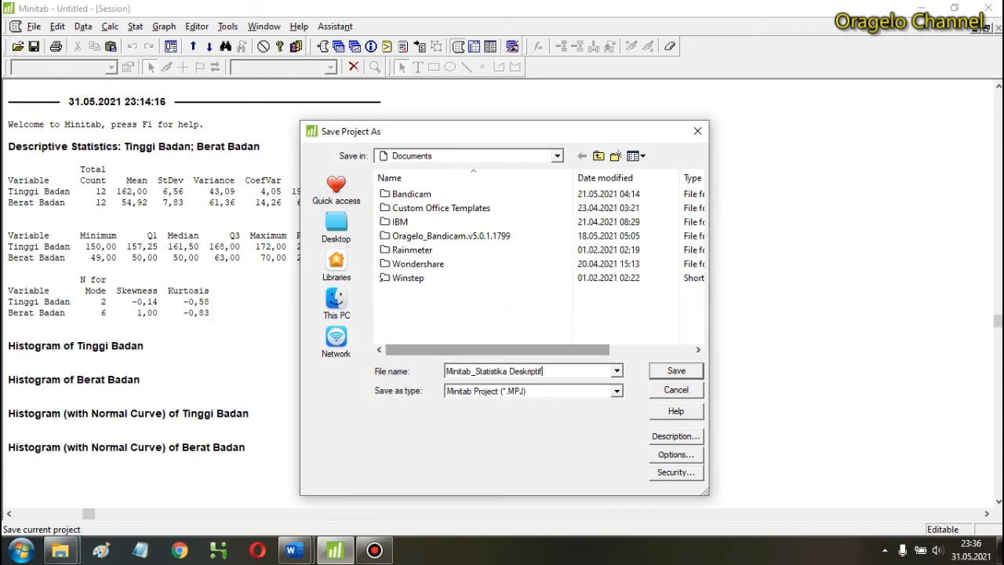
- Save the project on drive D: in 1_DATA KAMPUS, 01_KULIAH, 2020_2_SEMESTER GENAP_OK, 2020_2_PRAKMATIKA, 2020_2_TUTORIAL YOU
left_click(336, 302)
scroll(490, 292, "down", 3)
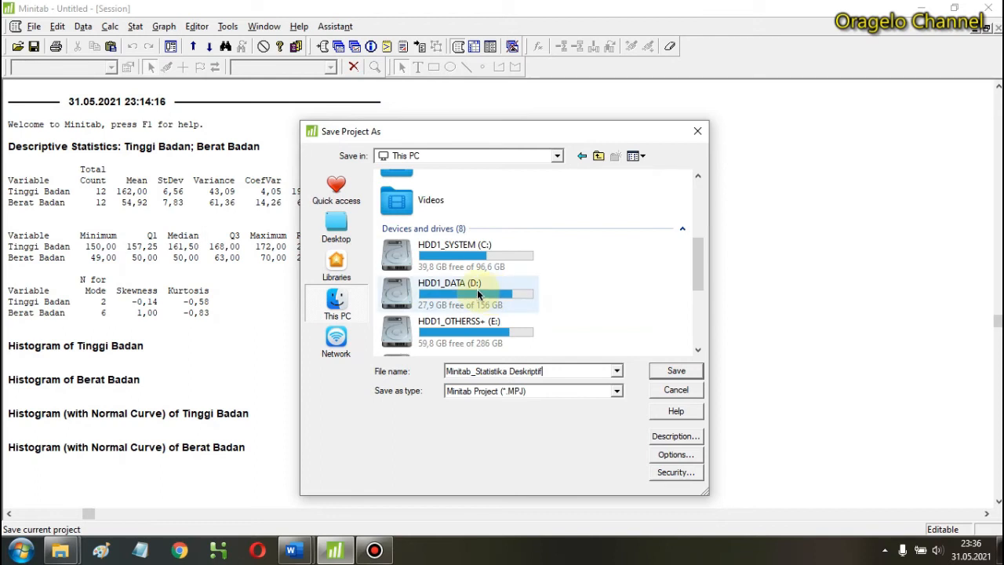
double_click(477, 289)
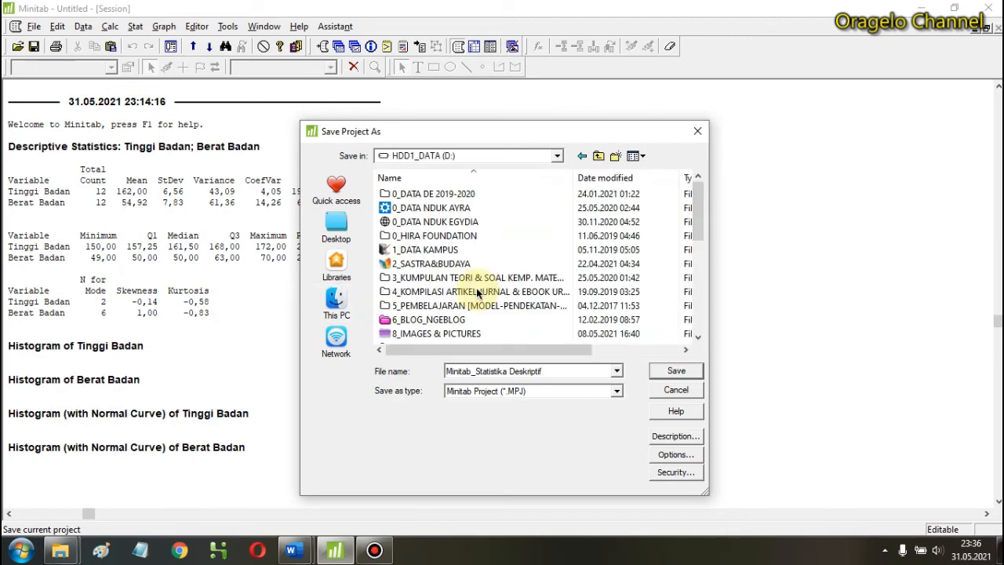
double_click(457, 249)
double_click(434, 209)
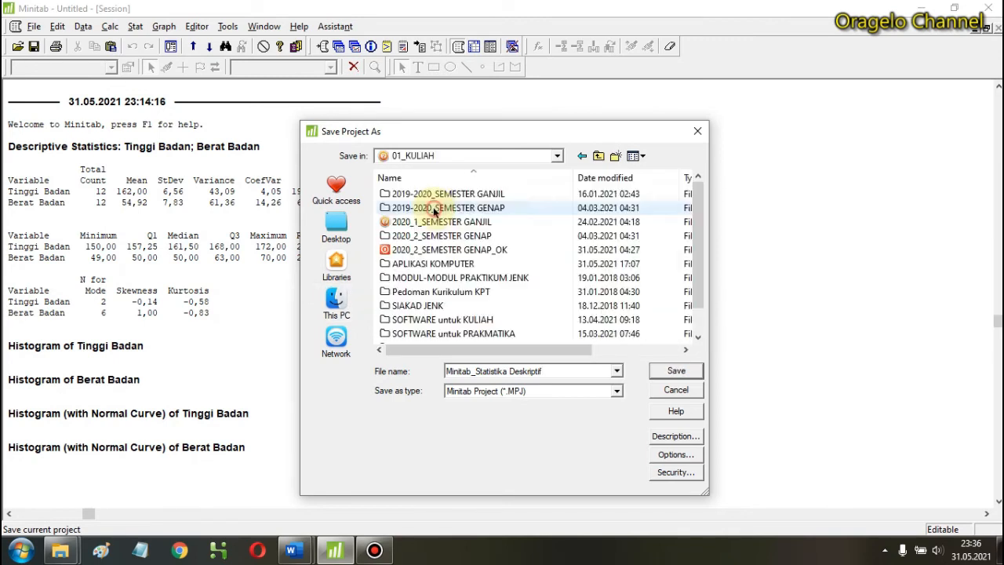
double_click(489, 250)
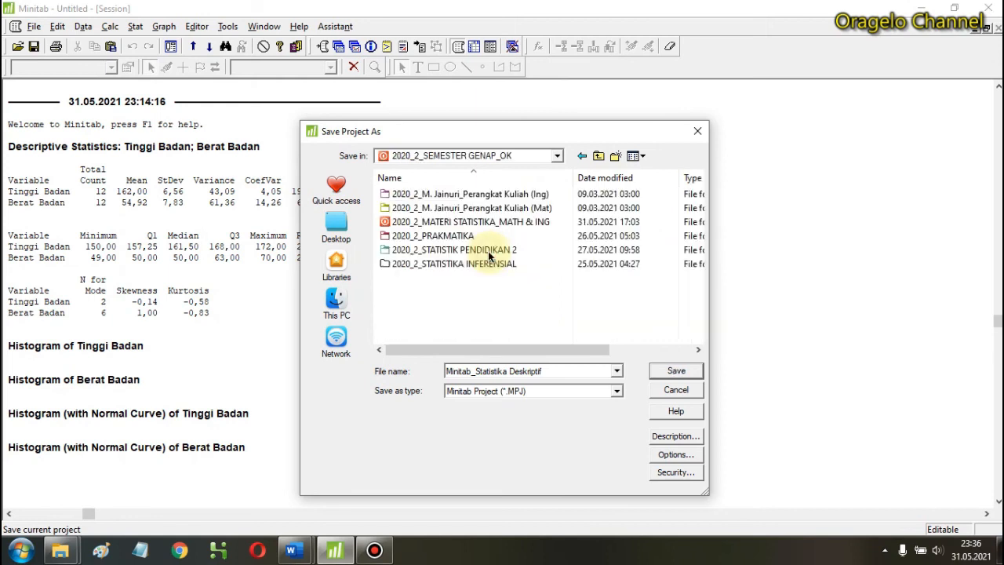
double_click(470, 236)
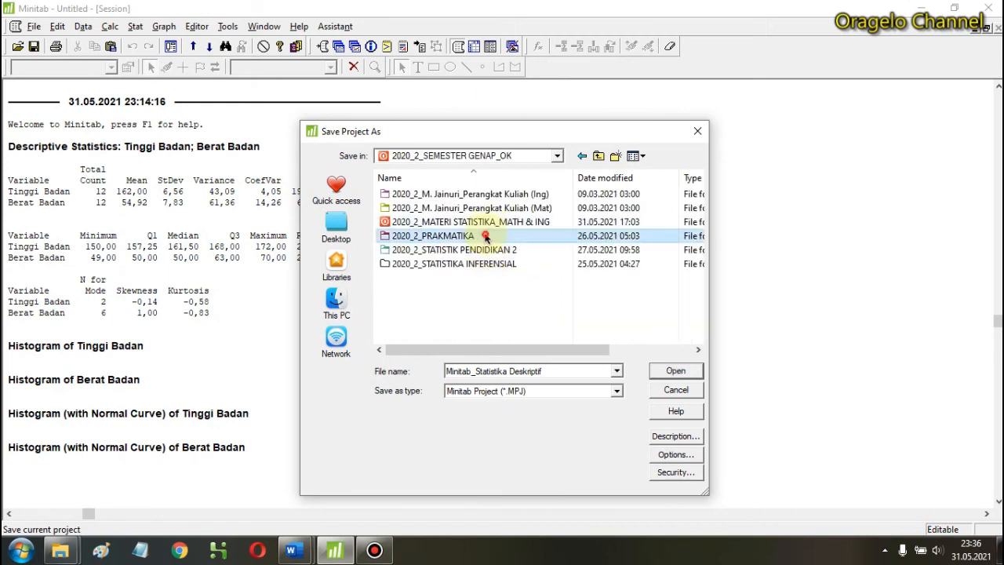
double_click(467, 195)
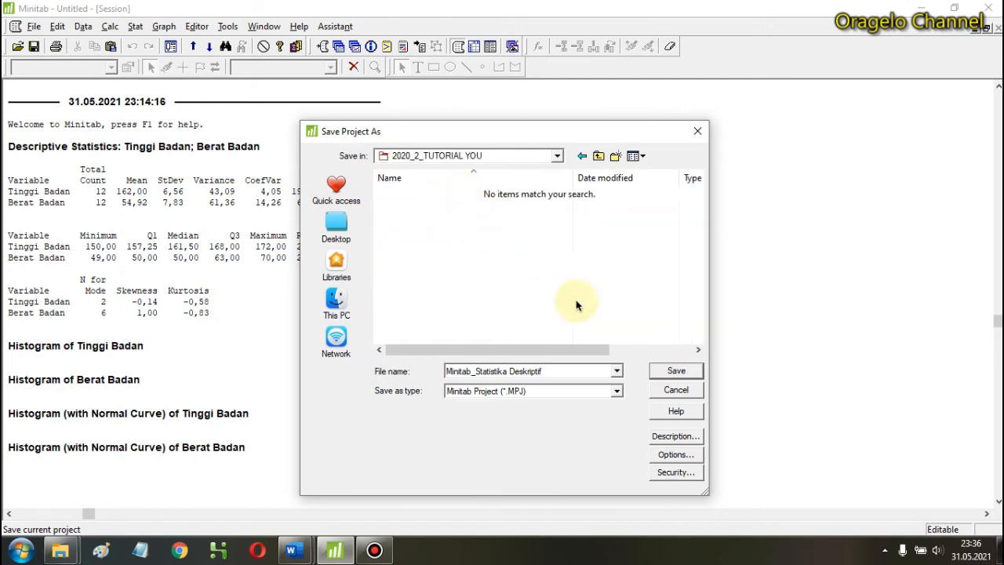
left_click(675, 371)
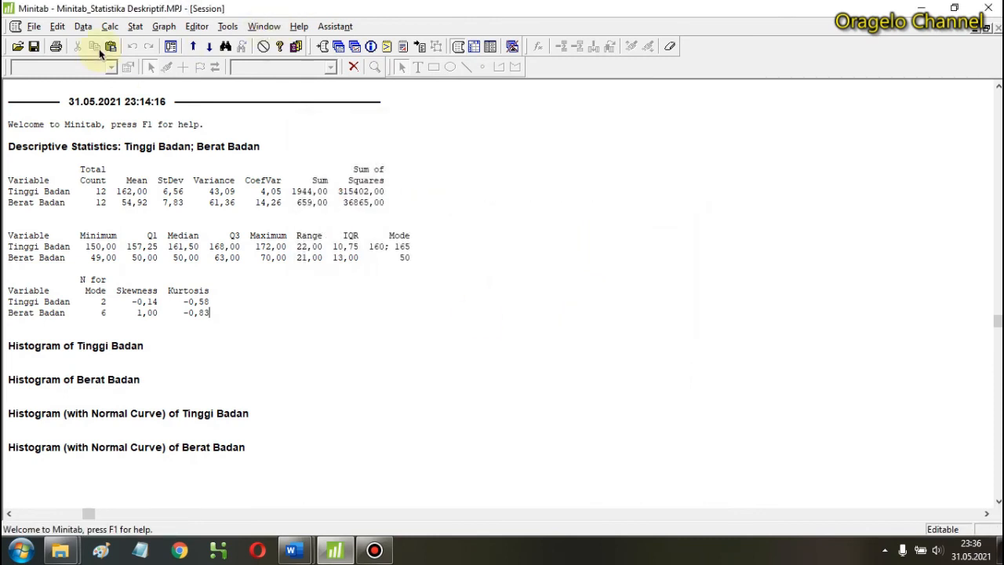
- Review the project file types offered for saving a copy of the project, and cancel without saving
left_click(34, 28)
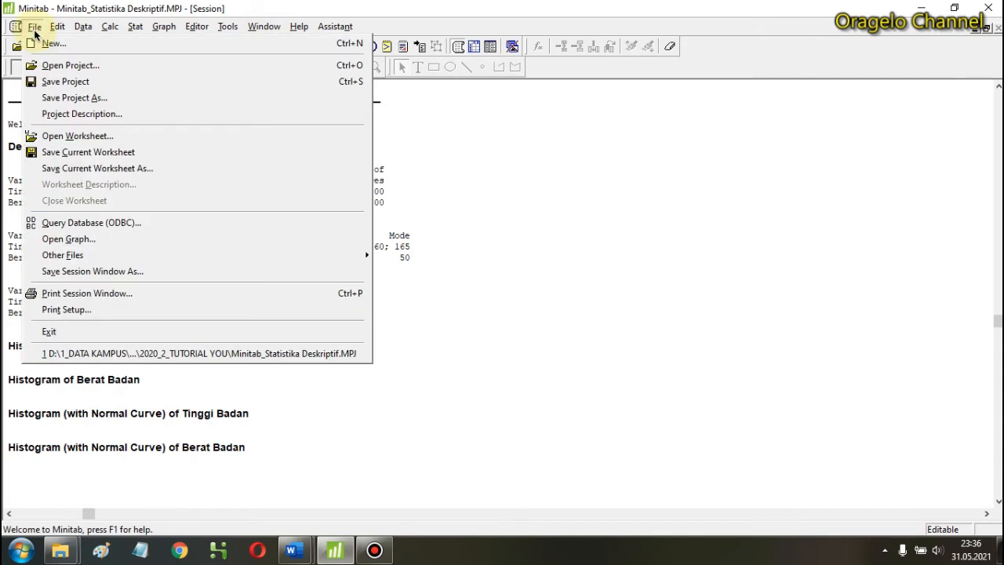
left_click(81, 96)
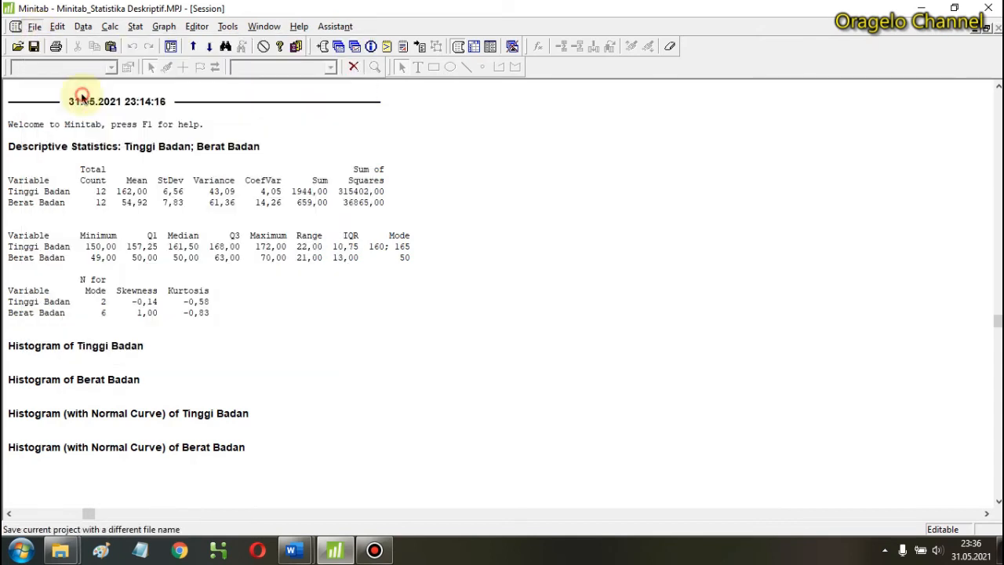
left_click(576, 390)
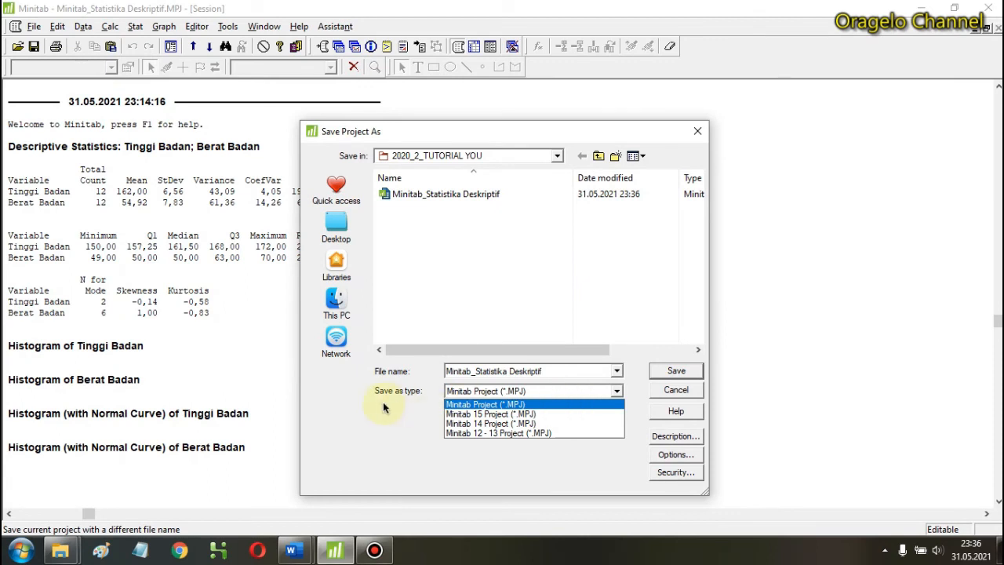
left_click(575, 403)
left_click(671, 393)
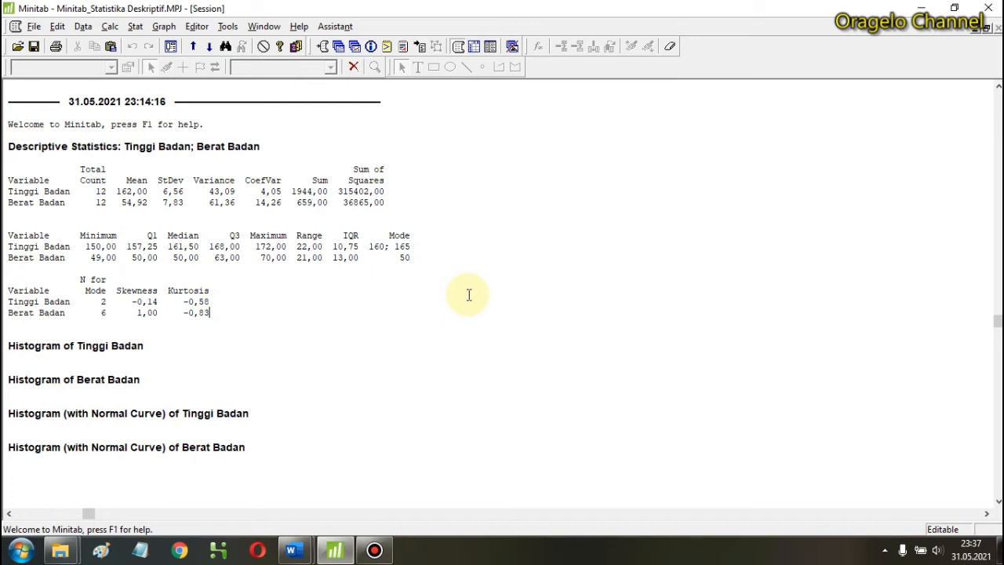
- Capture a full-screen snip of the Minitab Session window and paste it below the copied tables in Word's Document1
key("alt+Tab")
key("super+shift+s")
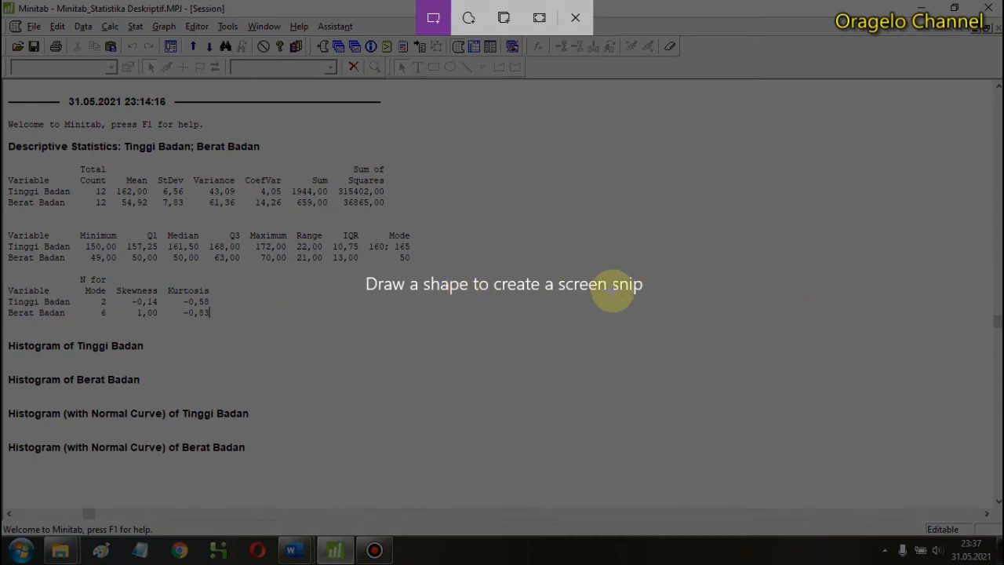
left_click(538, 29)
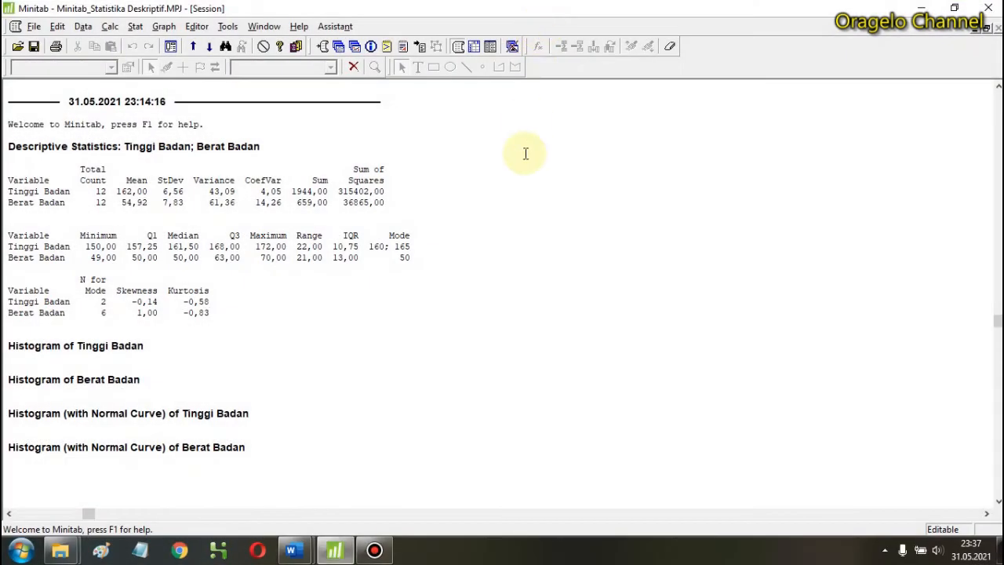
mouse_move(312, 554)
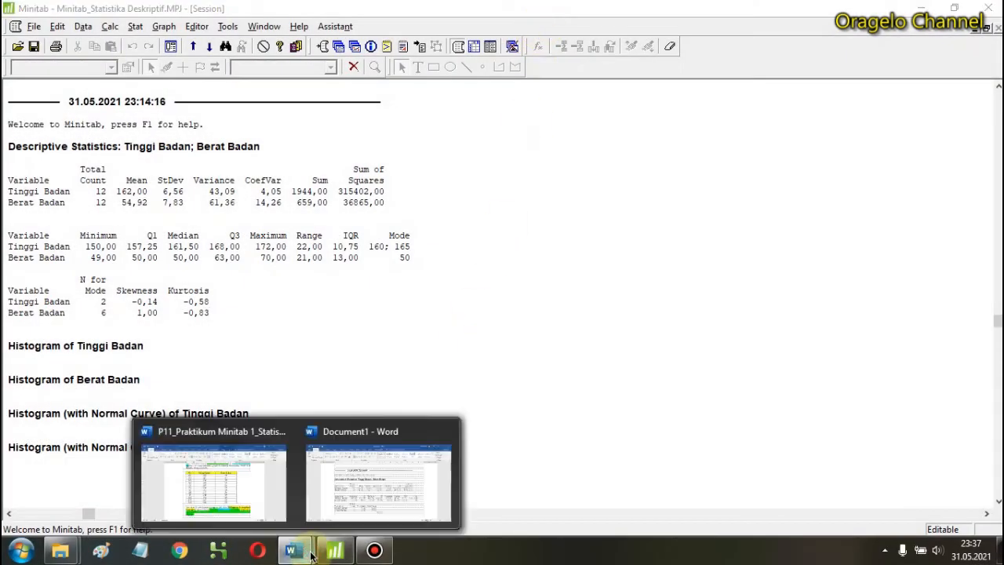
left_click(337, 497)
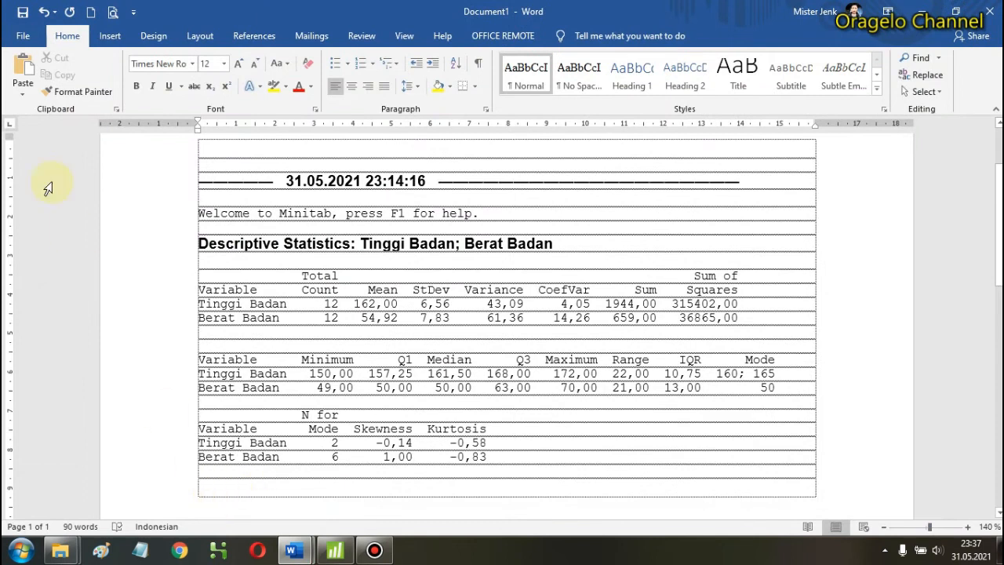
left_click(22, 73)
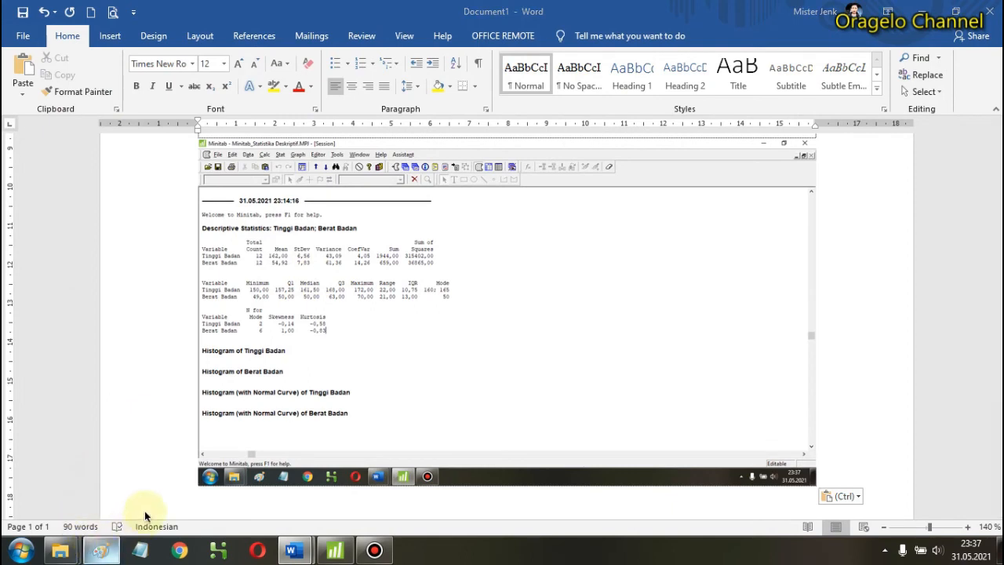
- Switch to Paint, paste the screenshot, and crop it to the output from the date header through the Skewness and Kurtosis table
key("alt+Tab")
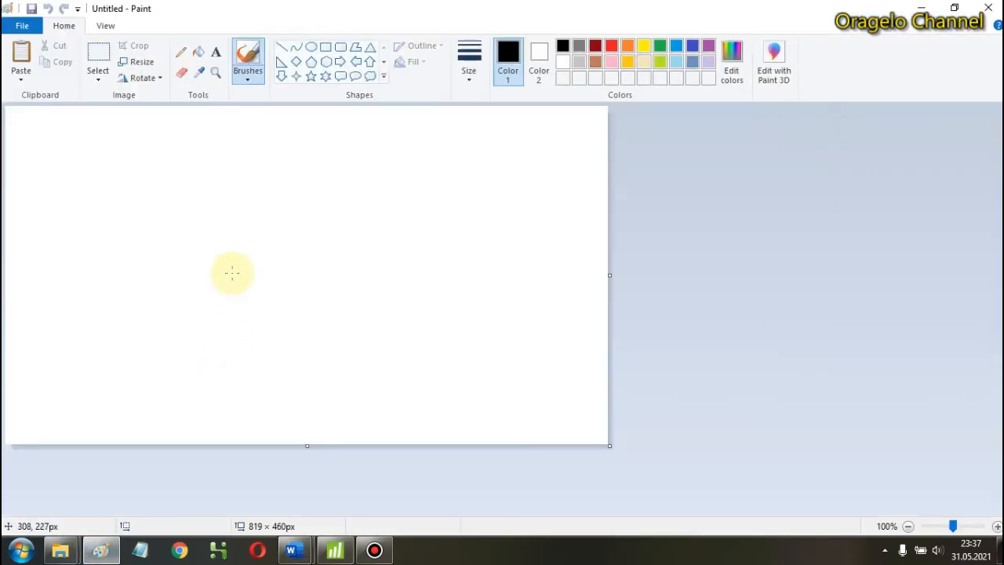
key("ctrl+v")
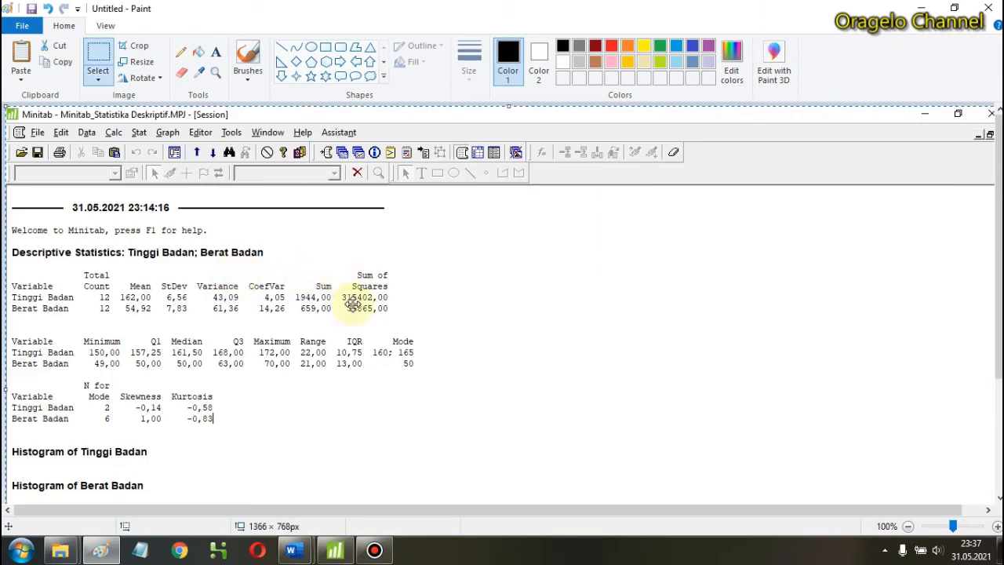
left_click(99, 51)
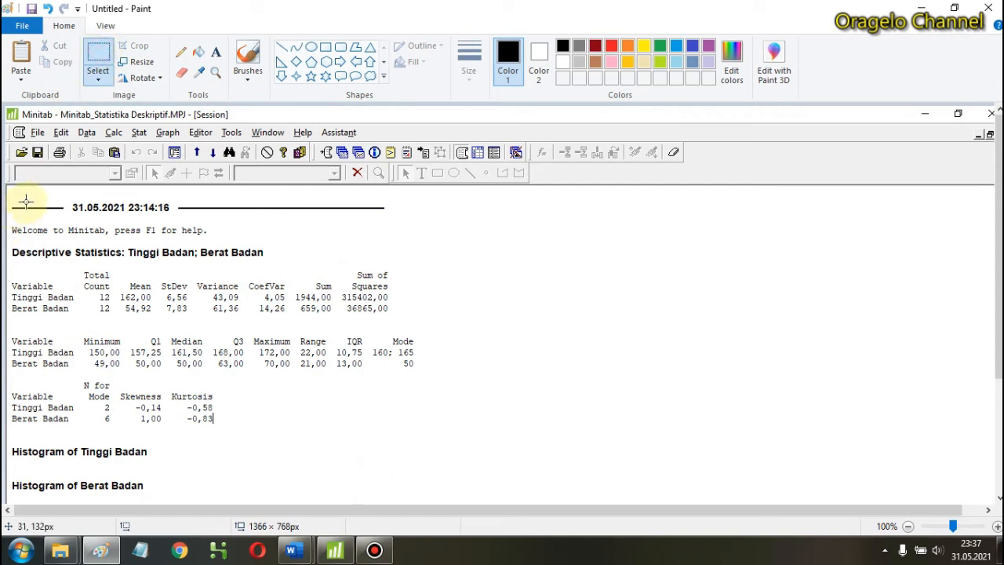
mouse_move(11, 181)
left_mouse_down()
mouse_move(27, 351)
mouse_move(211, 473)
mouse_move(330, 432)
mouse_move(440, 432)
left_mouse_up()
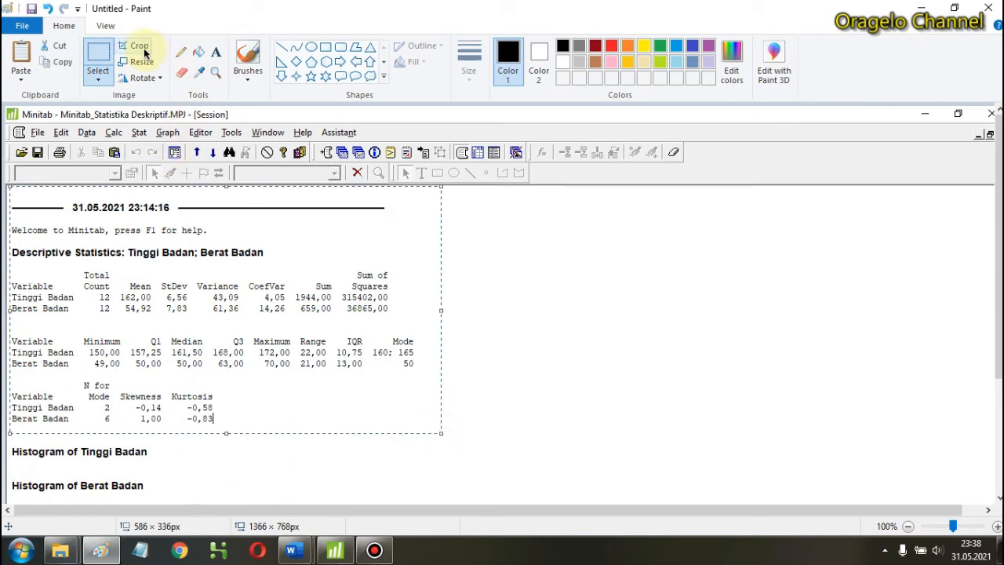
left_click(138, 47)
- Start saving the cropped image as a JPEG picture named Minitab Output_Statistika Deskriptif
left_click(19, 26)
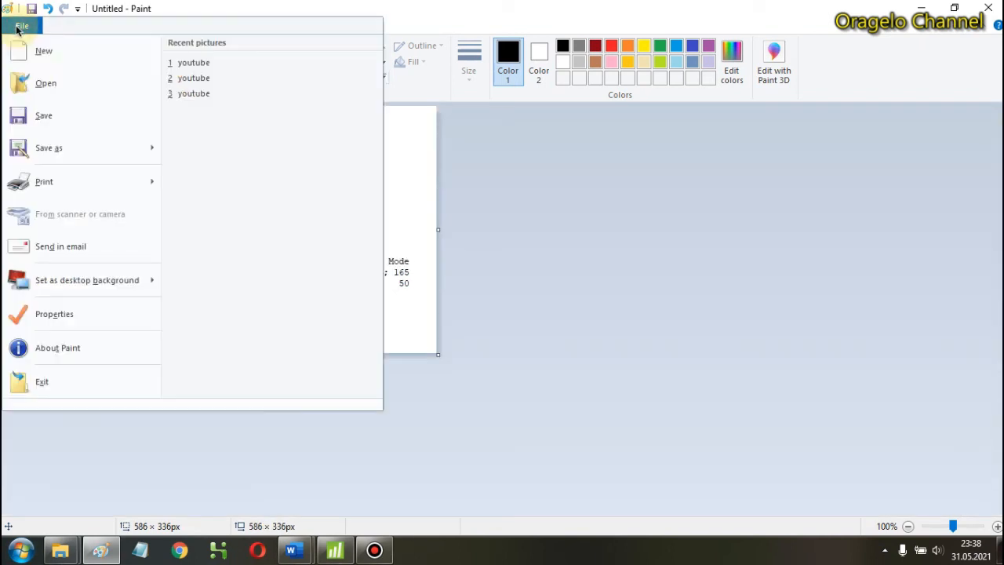
mouse_move(74, 148)
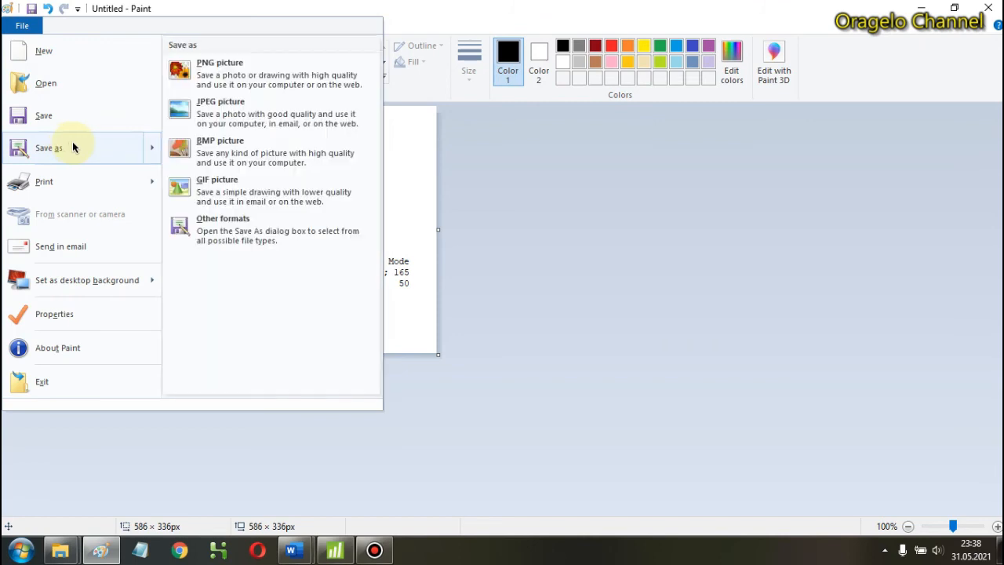
left_click(219, 116)
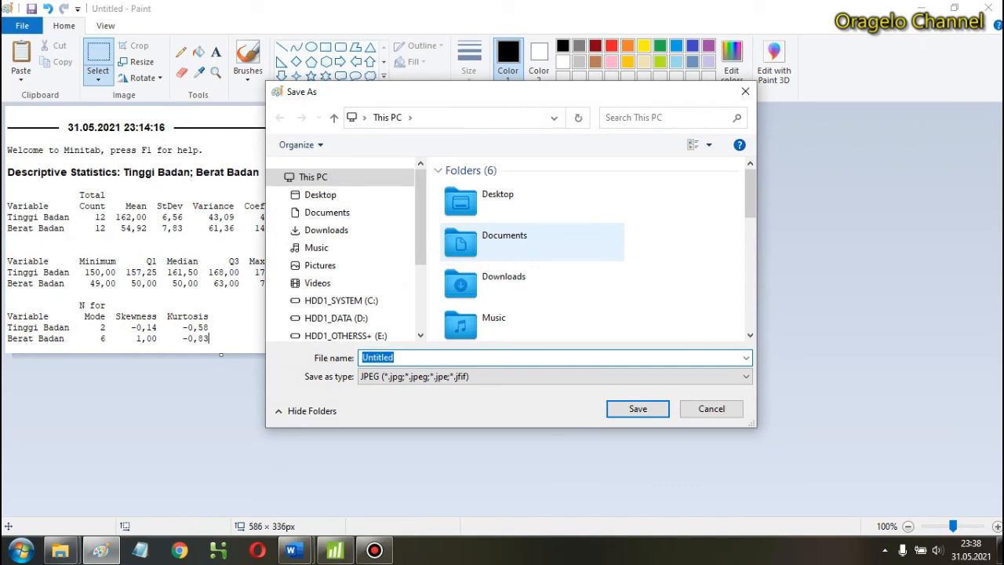
type("M")
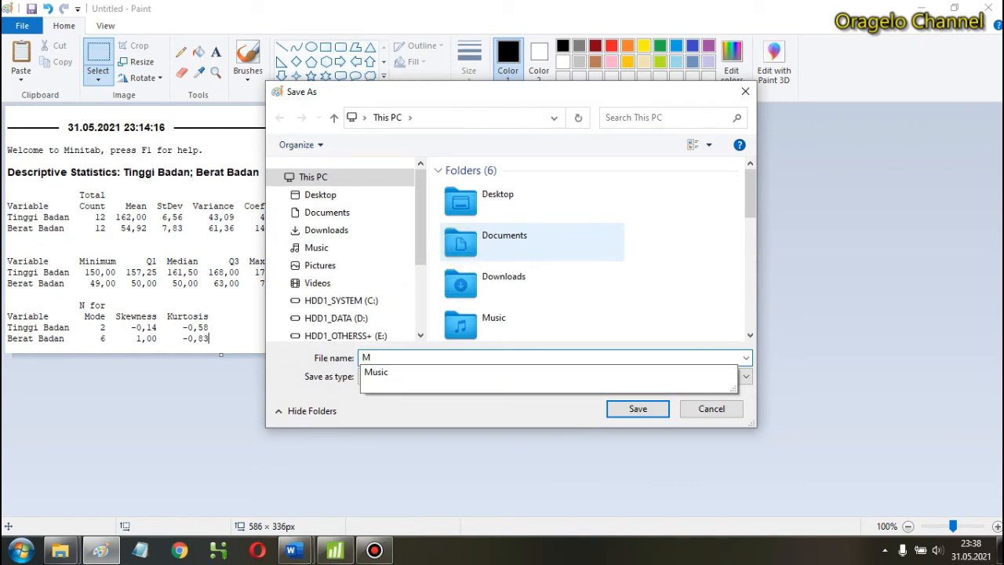
type("initab")
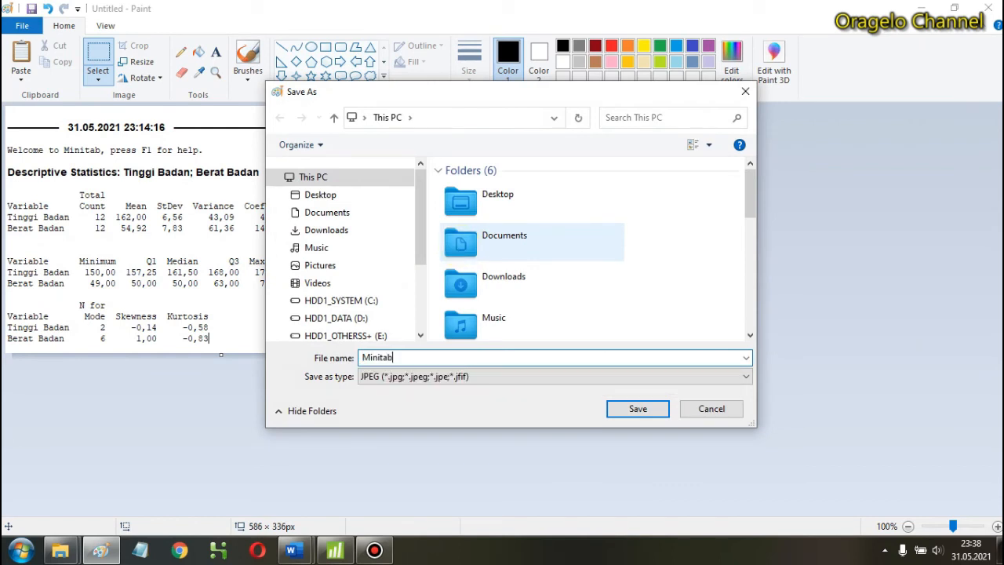
type(" Output_Statistika Deskriptif")
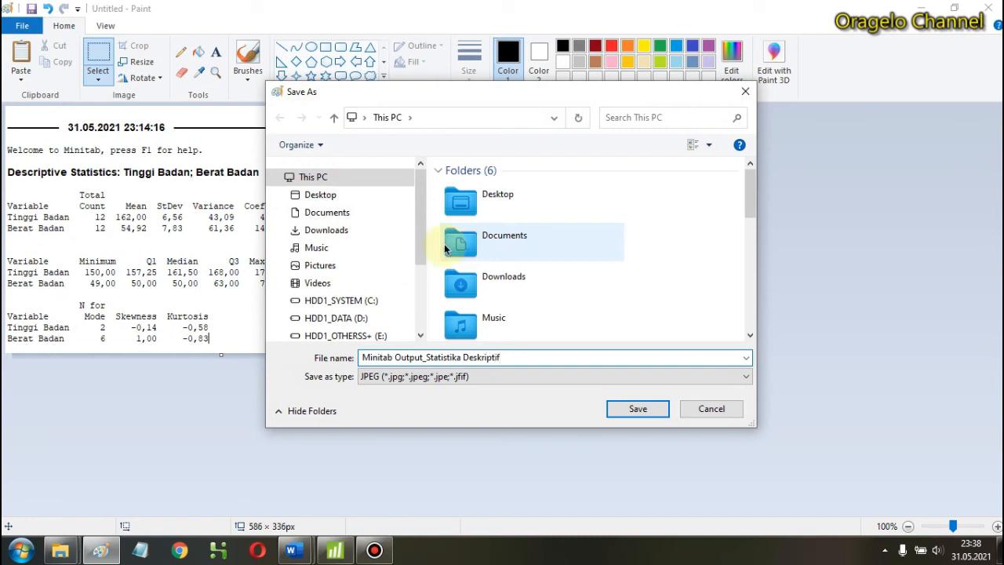
- Save the image as JPEG in the 2020_2_TUTORIAL YOU folder under 2020_2_PRAKMATIKA on drive D:
left_click(318, 318)
double_click(498, 248)
double_click(501, 204)
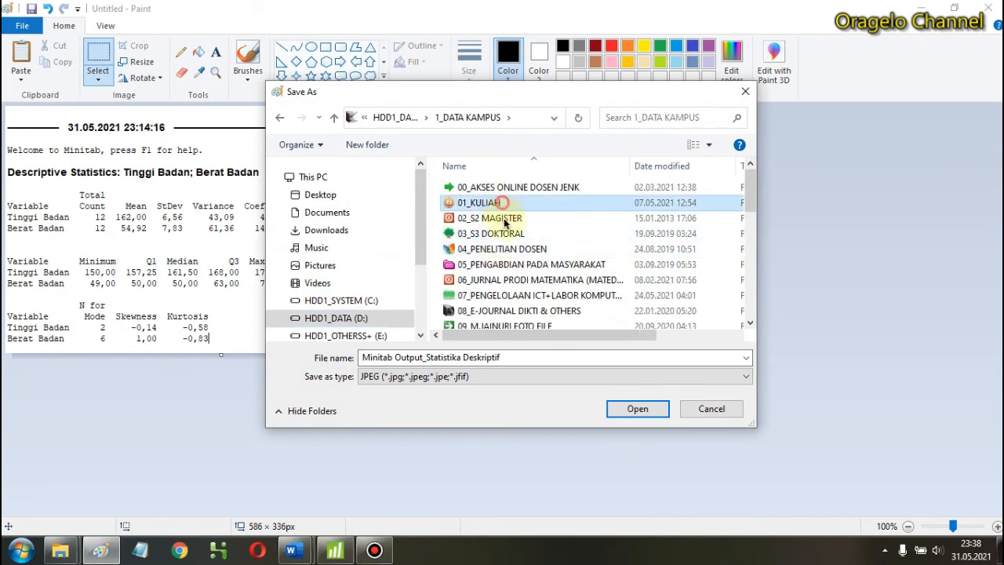
double_click(506, 250)
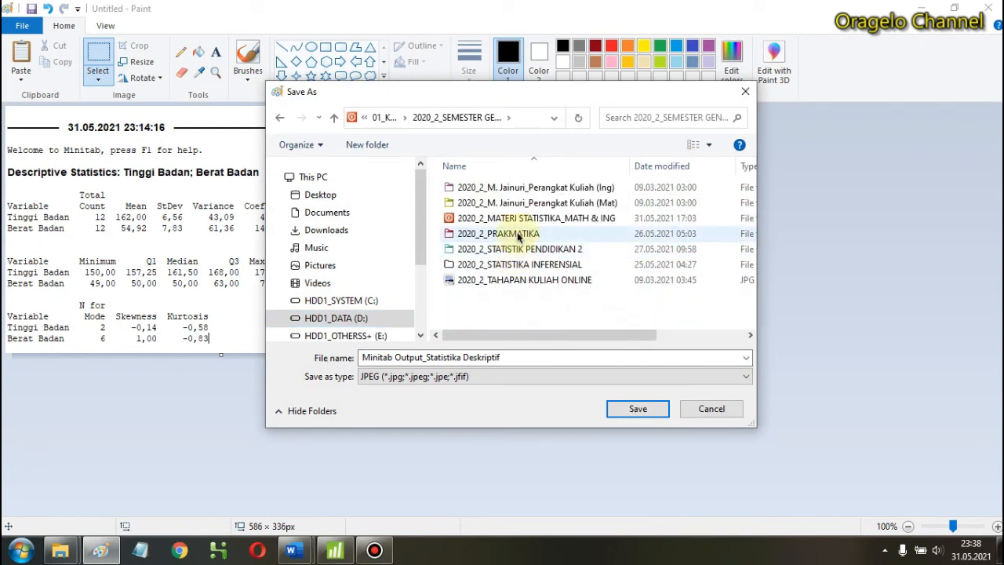
double_click(518, 233)
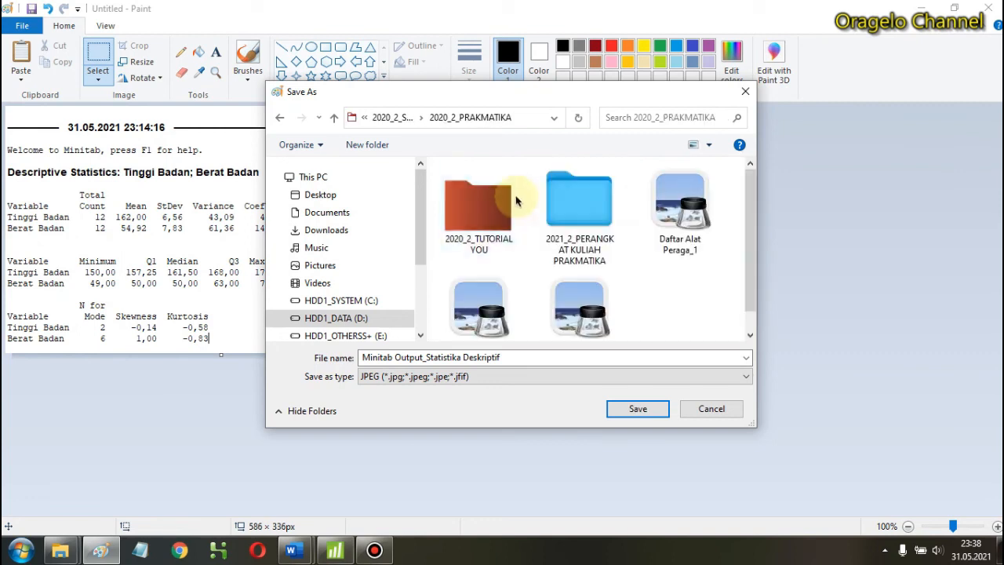
left_click(505, 210)
double_click(504, 210)
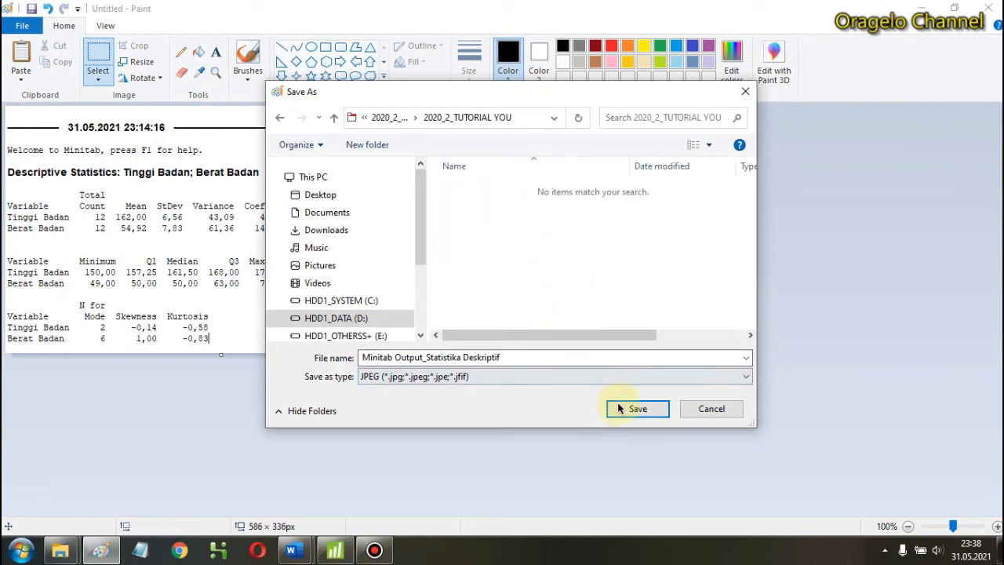
left_click(398, 379)
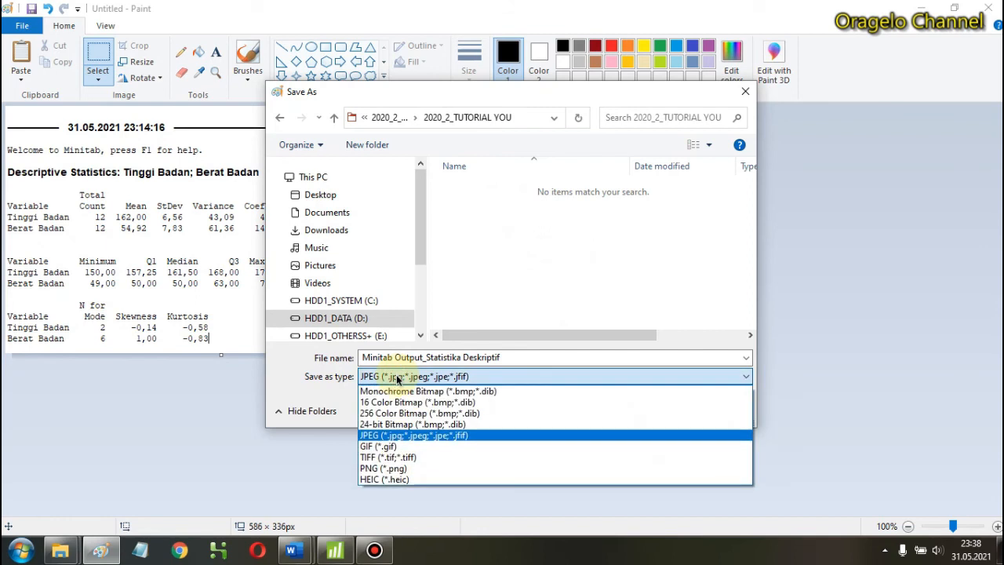
left_click(396, 436)
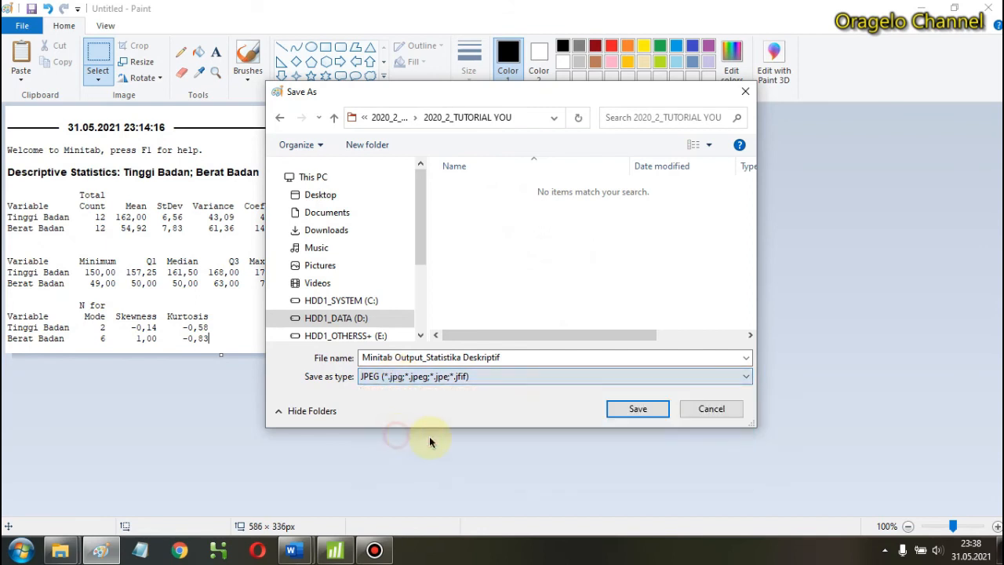
left_click(620, 413)
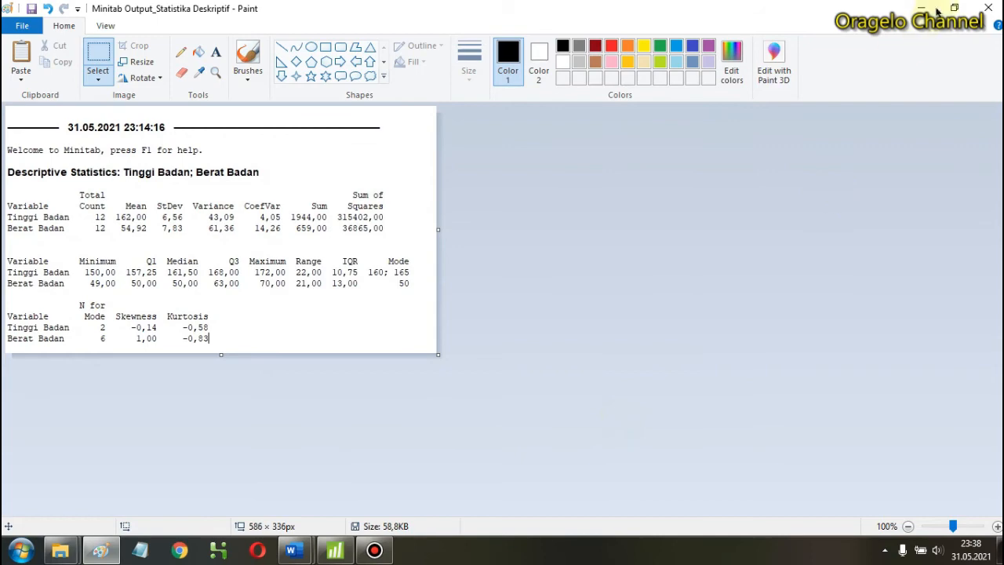
- Close Paint and look over the pasted statistics tables and screenshot in the Word document
left_click(988, 8)
scroll(473, 258, "up", 10)
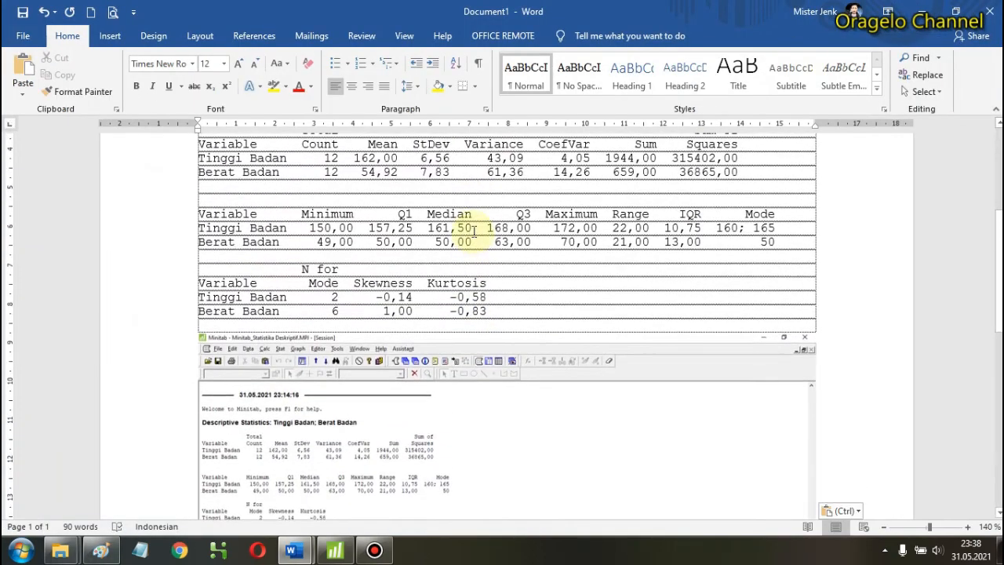
scroll(471, 228, "down", 9)
scroll(473, 234, "down", 3)
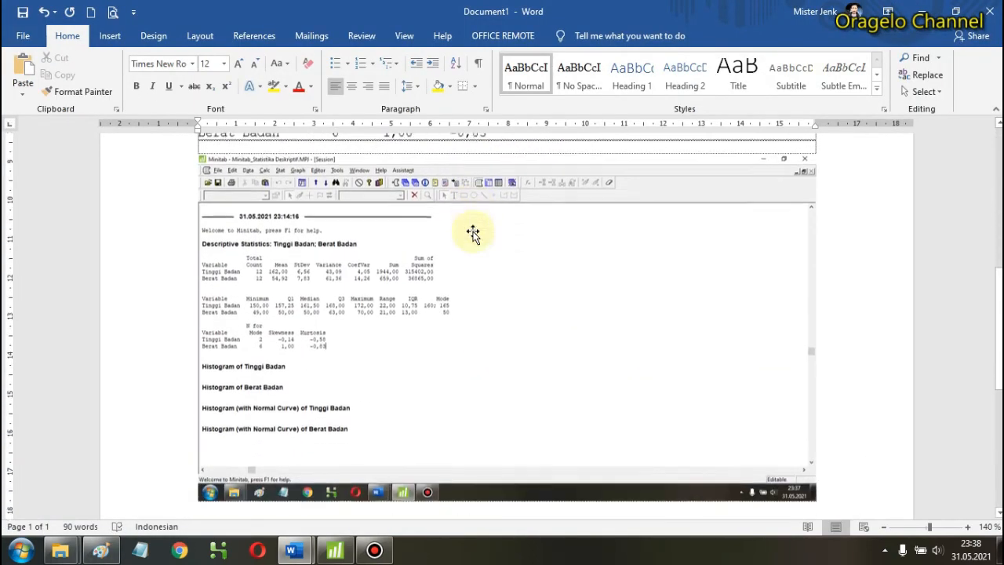
- Switch to Minitab and show the Histogram (with Normal Curve) of Berat Badan at full size
left_click(335, 549)
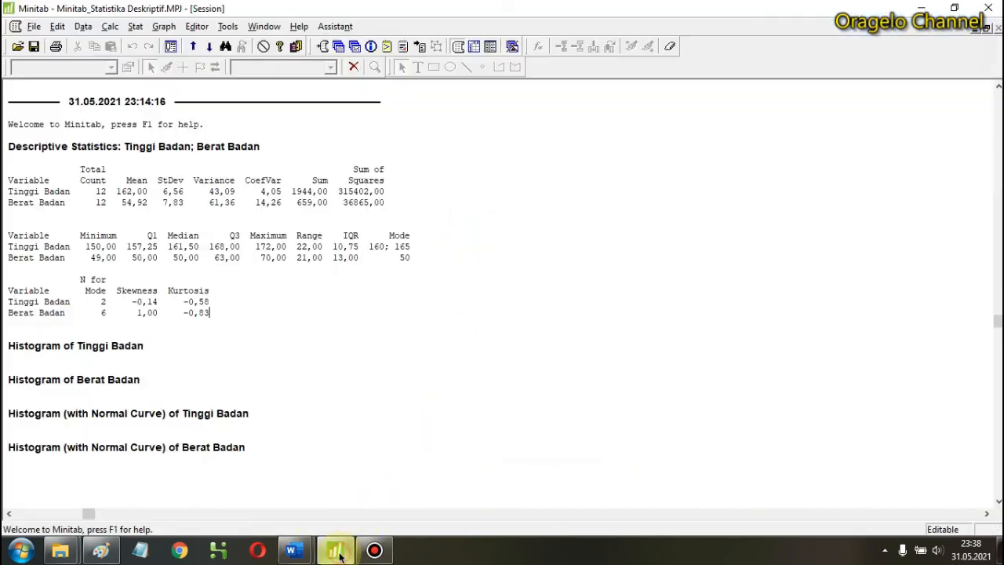
left_click(982, 29)
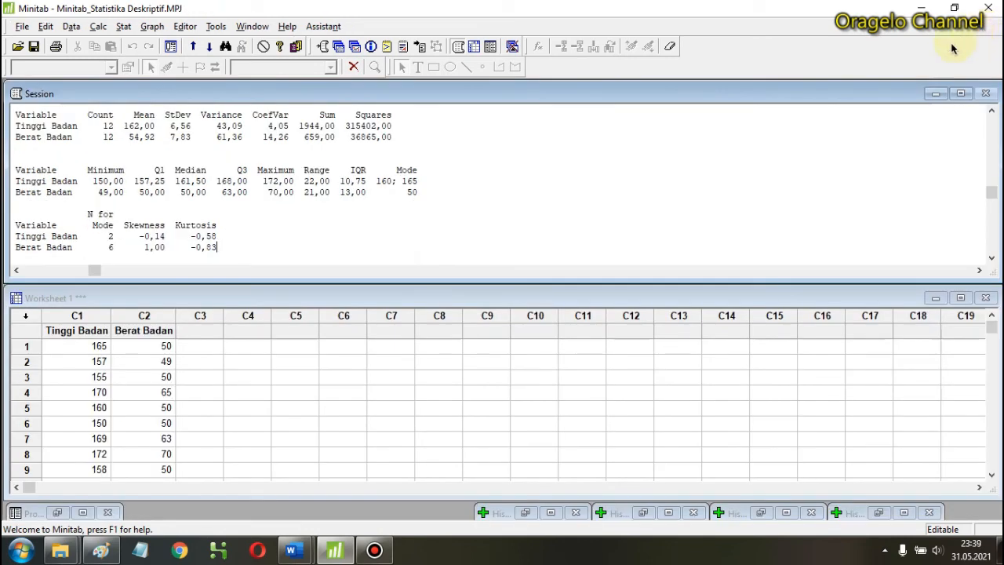
left_click(541, 510)
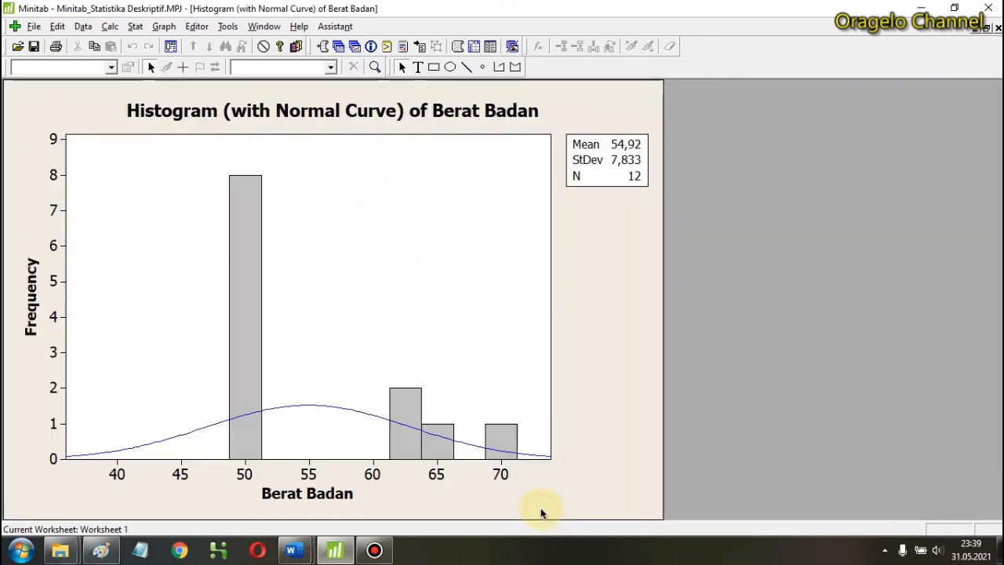
- Copy the entire Berat Badan histogram graph to the clipboard
right_click(331, 205)
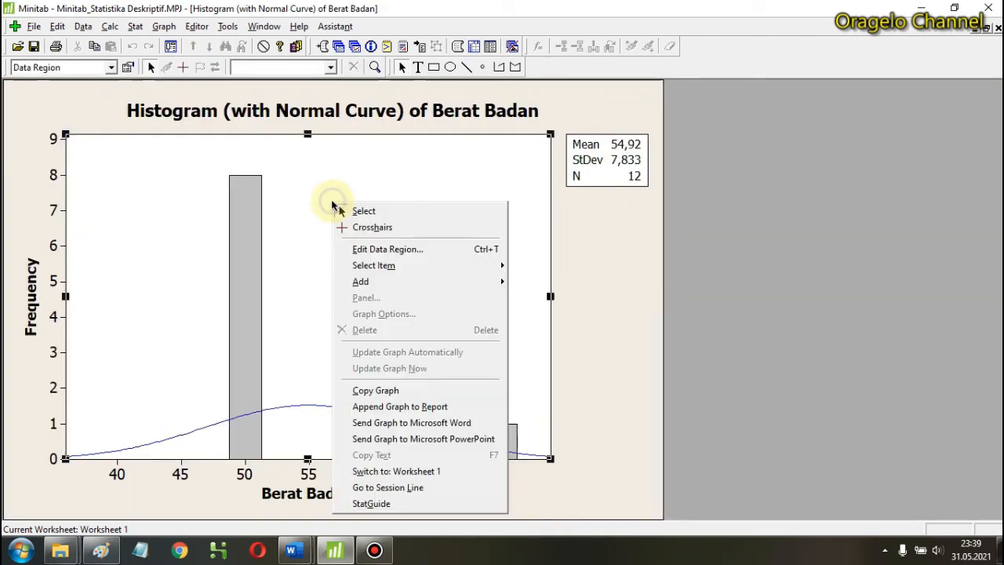
left_click(470, 206)
right_click(601, 214)
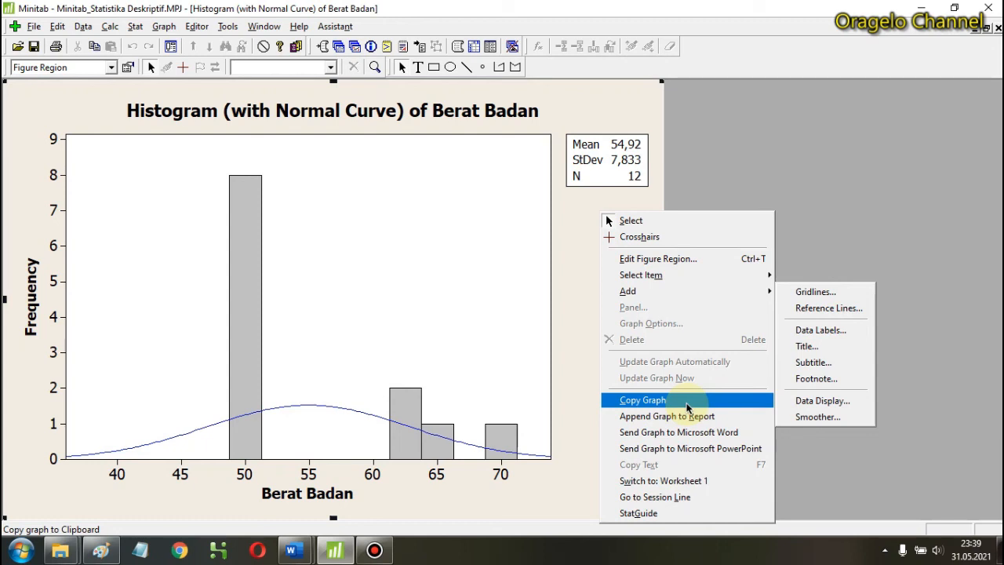
left_click(32, 28)
left_click(33, 28)
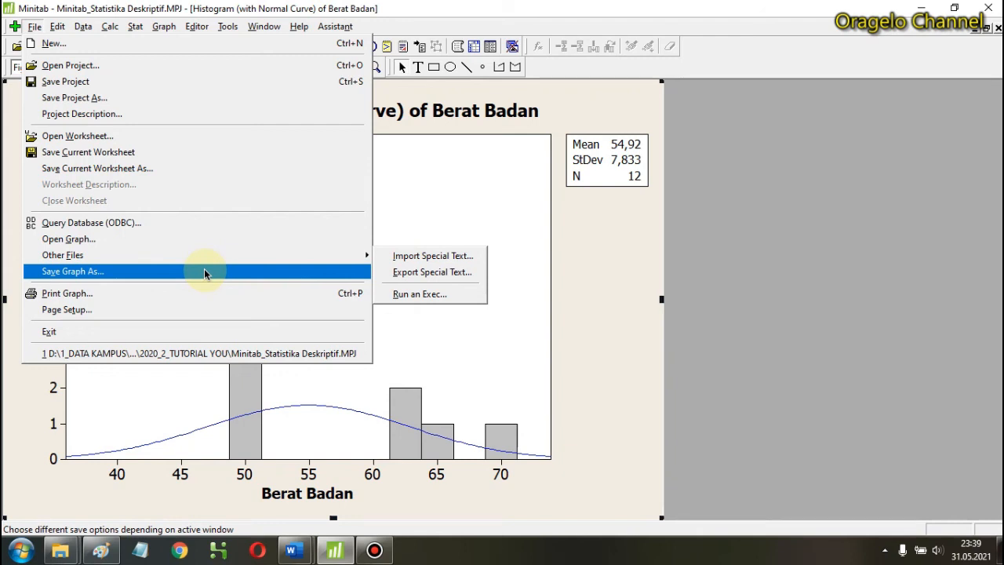
mouse_move(53, 29)
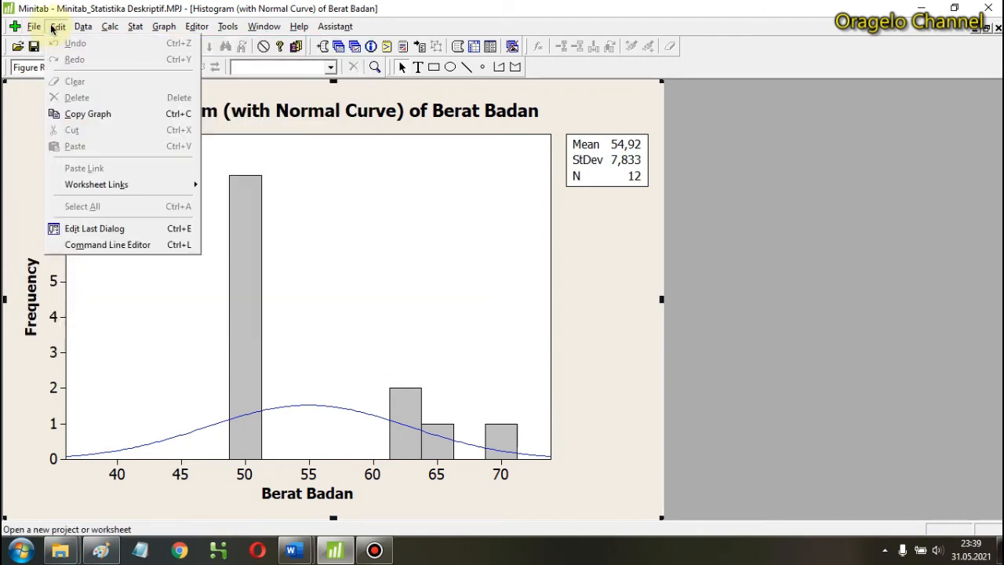
left_click(88, 113)
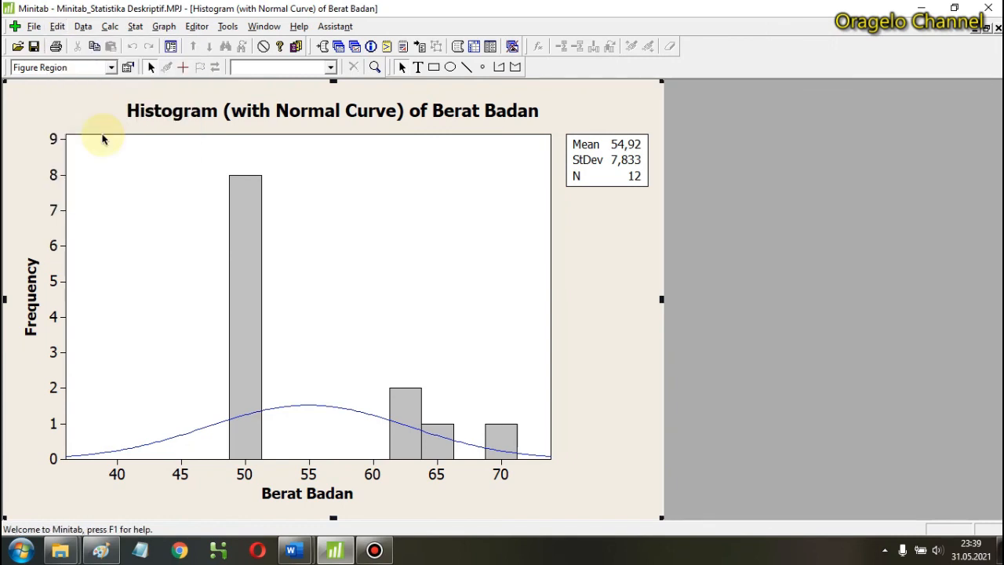
- Switch to Word and add blank lines below the pasted screenshot until the cursor is on the second page
left_click(292, 549)
left_click(321, 495)
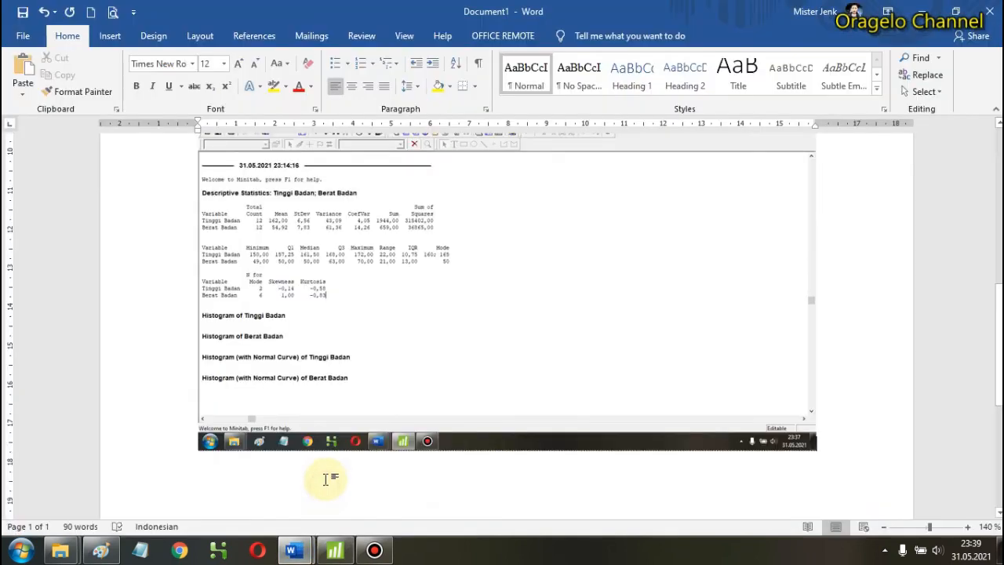
left_click(265, 474)
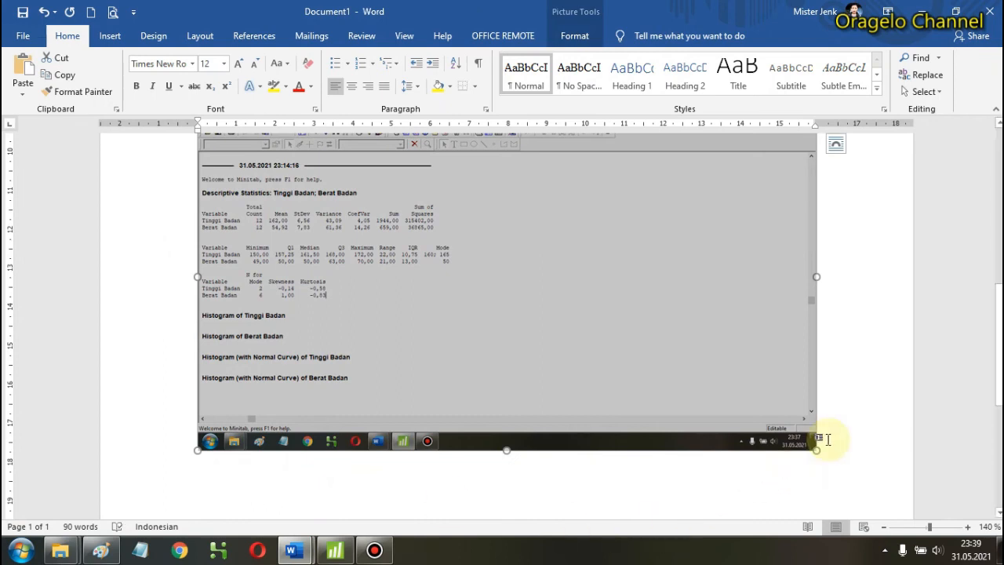
left_click(854, 397)
scroll(853, 393, "down", 5)
key("Return")
key("Return")
key("Return")
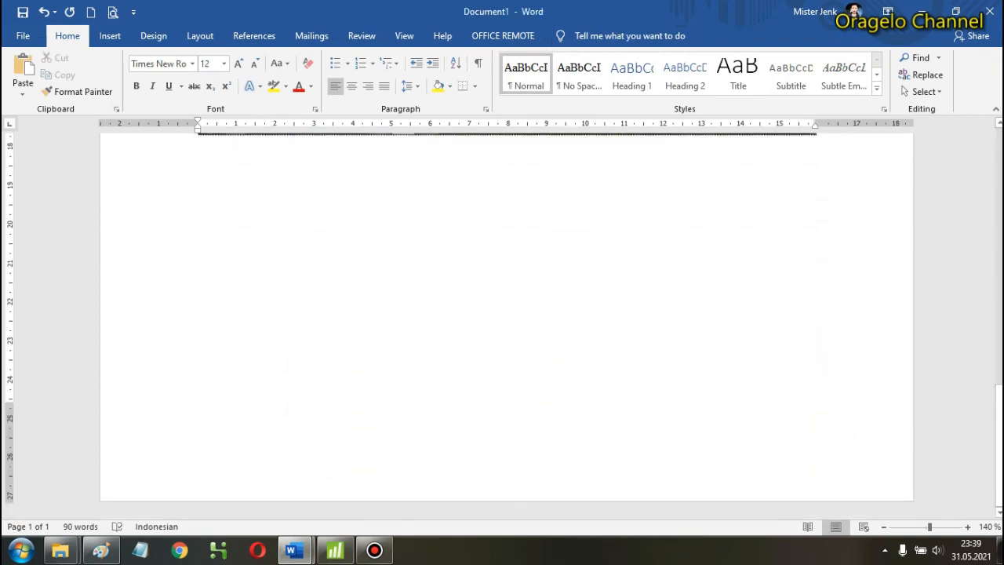
key("Return")
key("Return")
key("Return")
key("Return")
key("Return")
key("Return")
key("Return")
key("Return")
key("Return")
key("Return")
key("Return")
key("Return")
key("Return")
key("Return")
key("Return")
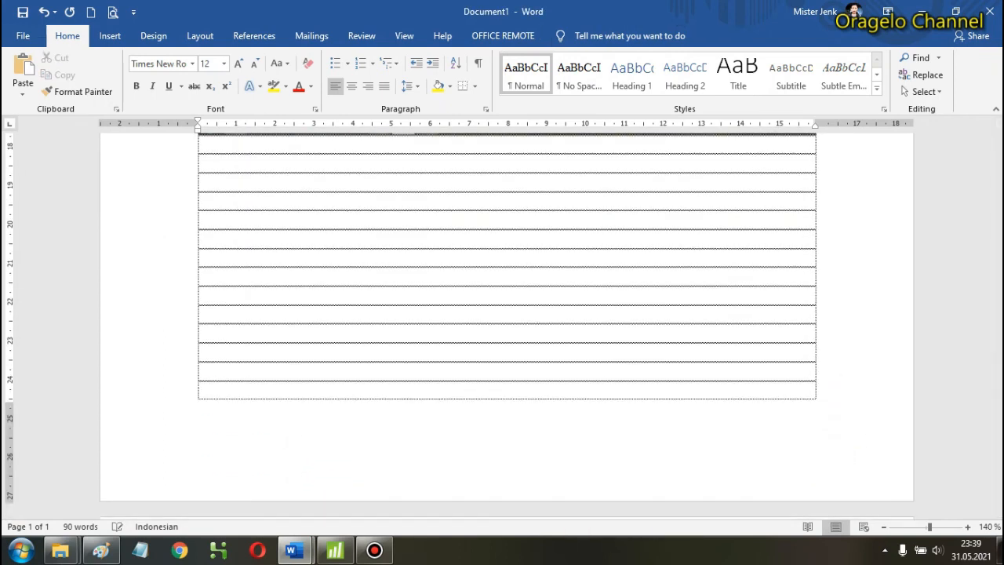
scroll(359, 290, "up", 3)
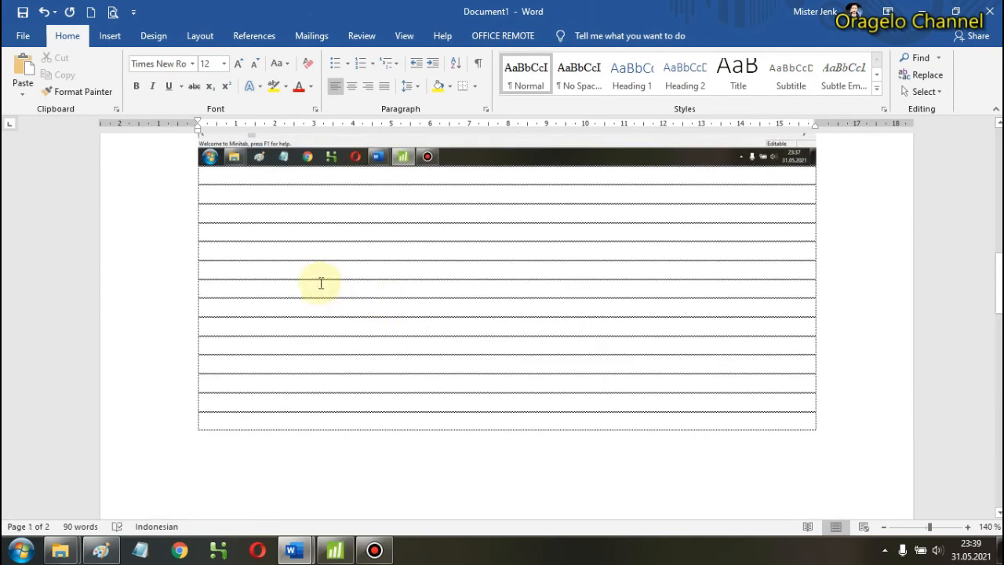
scroll(318, 290, "down", 5)
key("Return")
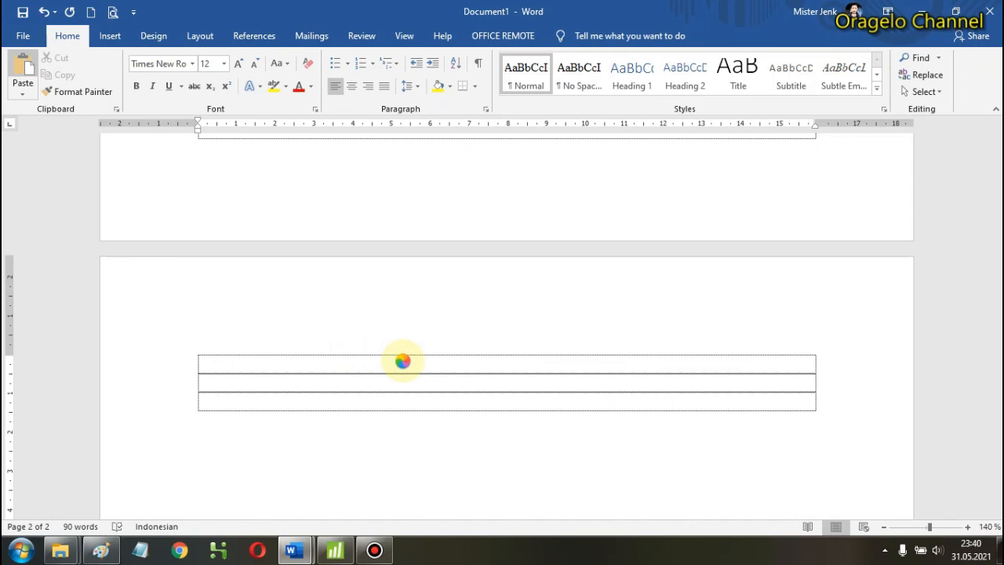
- Paste the Berat Badan histogram on the second page of the document and look over the result
key("ctrl+v")
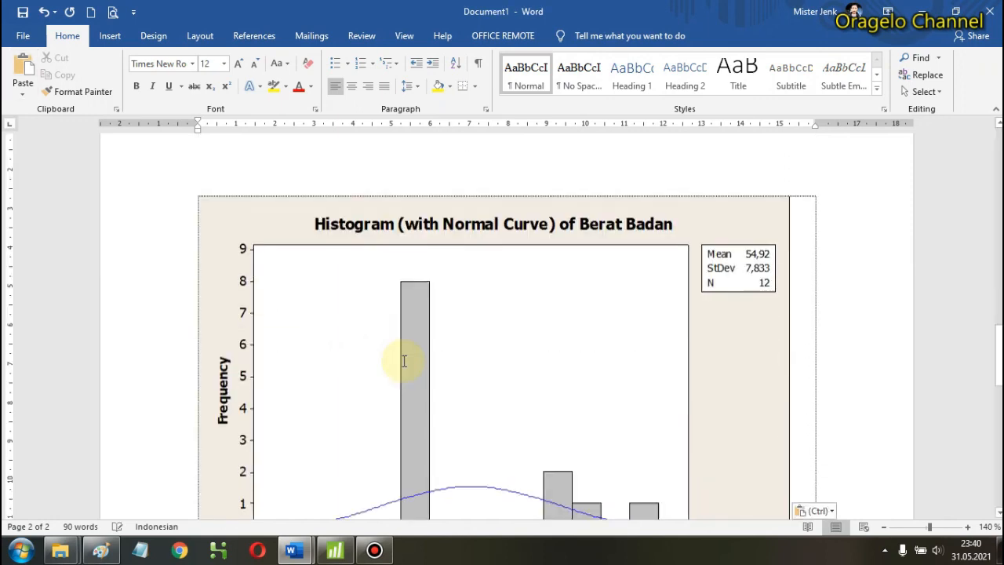
scroll(451, 313, "up", 3)
scroll(461, 302, "down", 8)
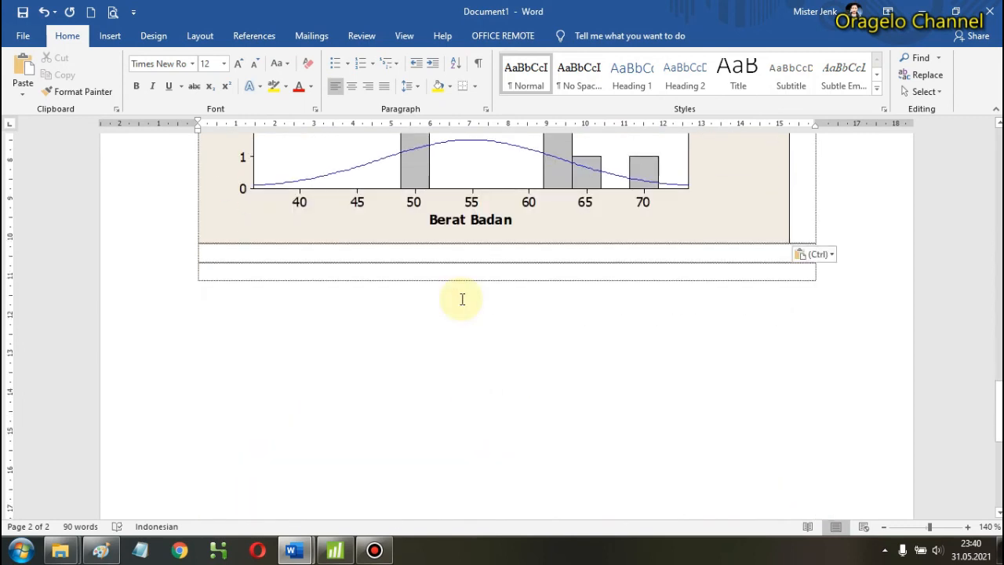
scroll(456, 299, "up", 3)
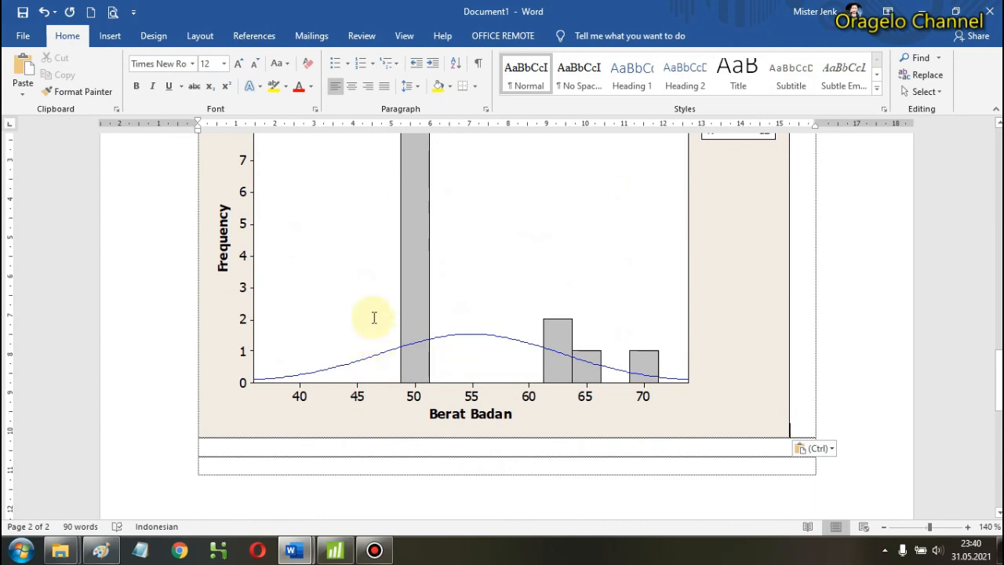
left_click(309, 269)
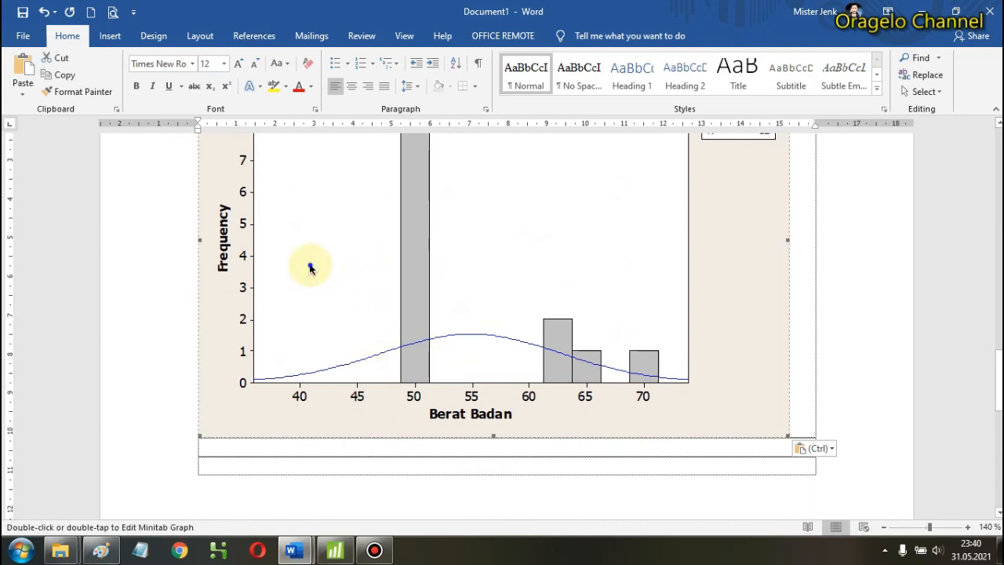
right_click(310, 269)
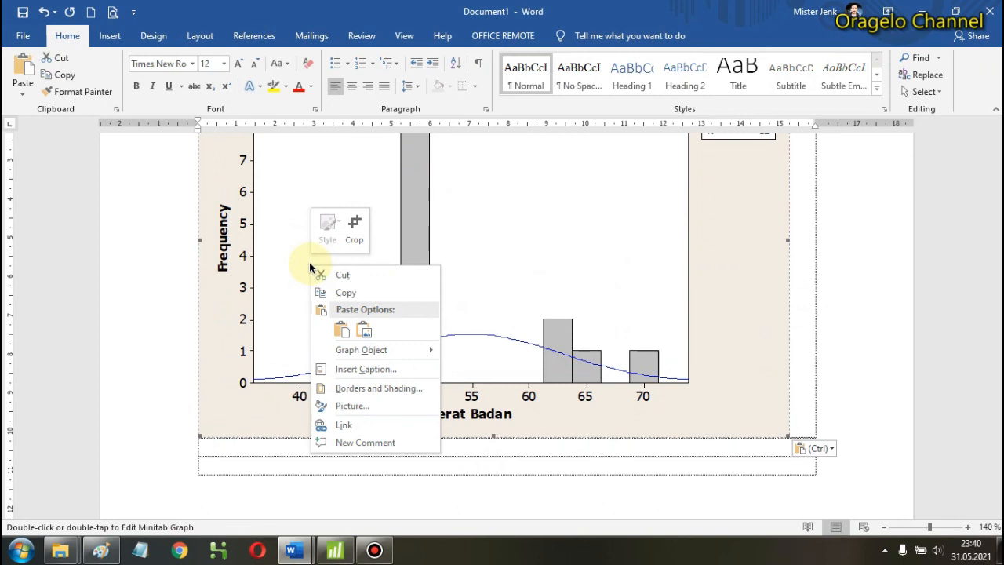
left_click(365, 330)
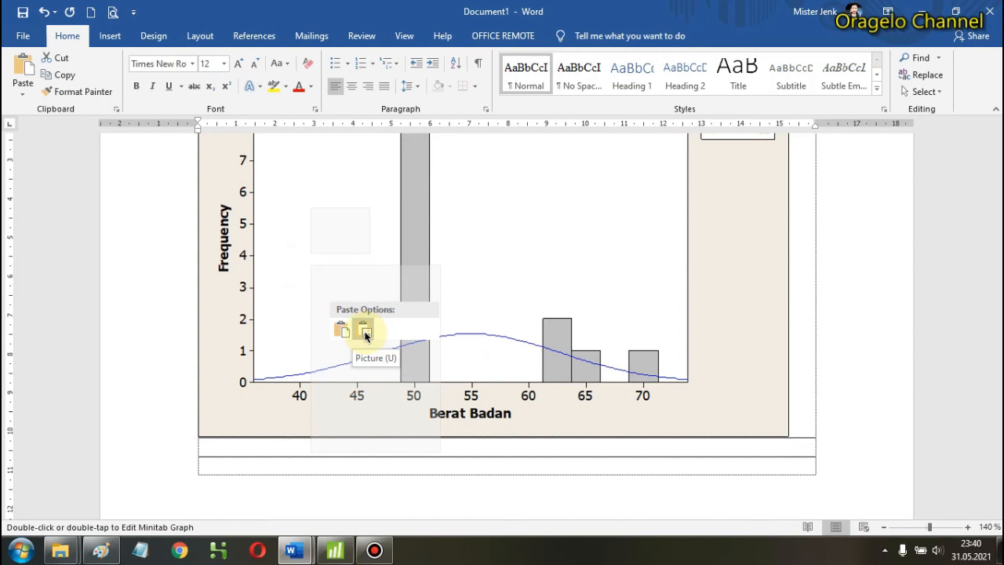
scroll(240, 282, "down", 3)
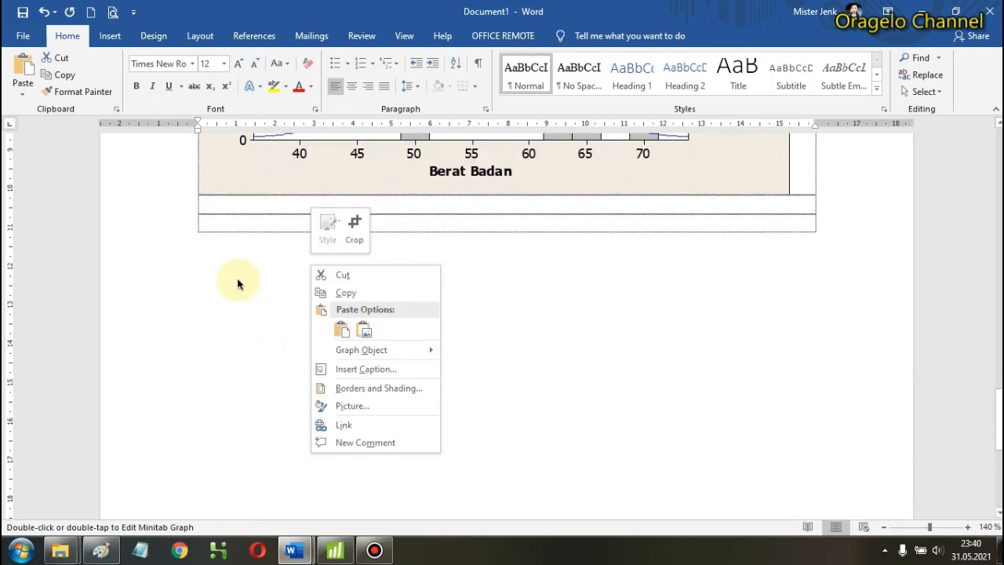
- Paste the Berat Badan histogram again as a picture on the last blank line below the first graph and compare both copies
left_click(211, 222)
right_click(209, 225)
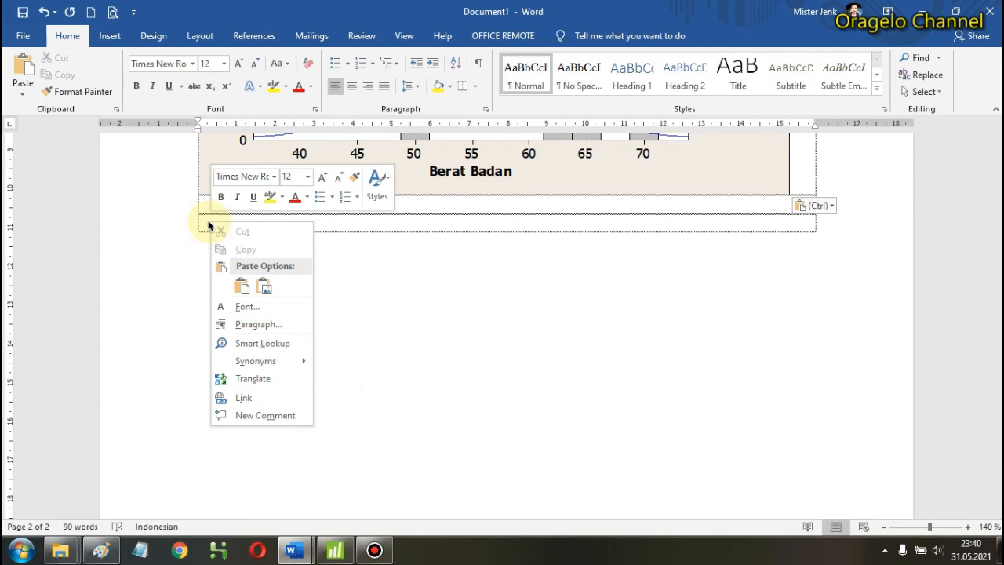
left_click(21, 97)
left_click(21, 97)
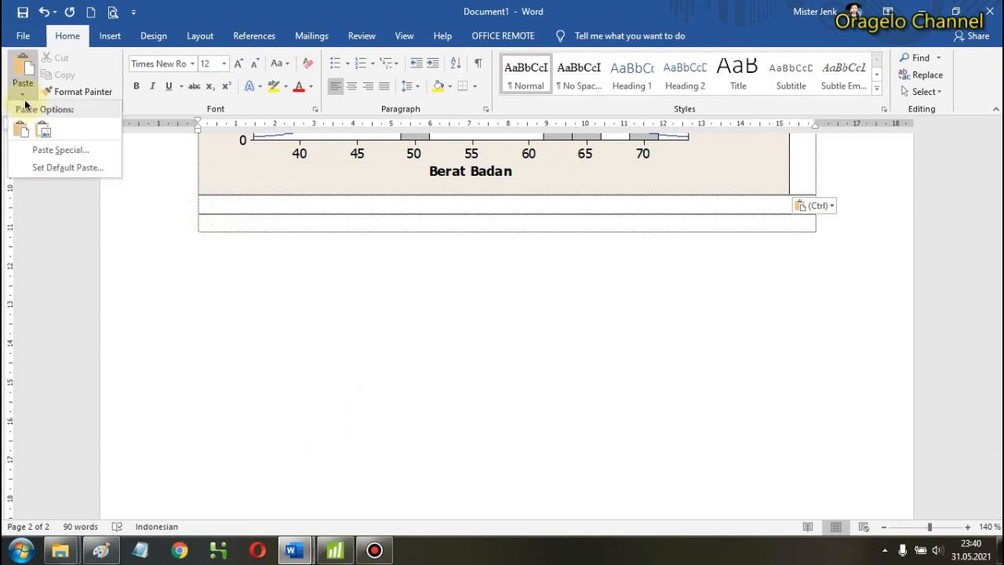
left_click(48, 134)
scroll(317, 220, "down", 4)
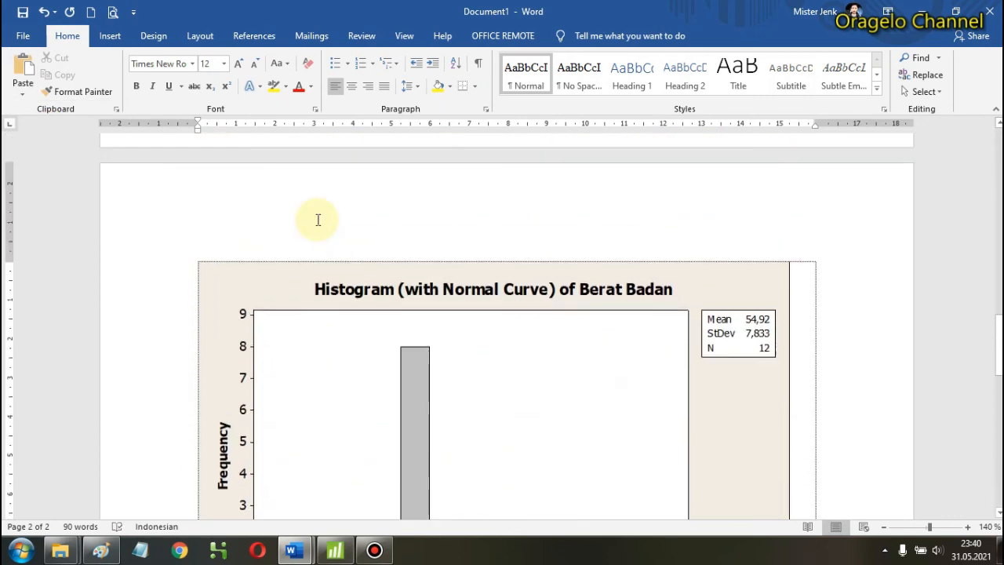
scroll(319, 220, "up", 4)
scroll(318, 220, "down", 10)
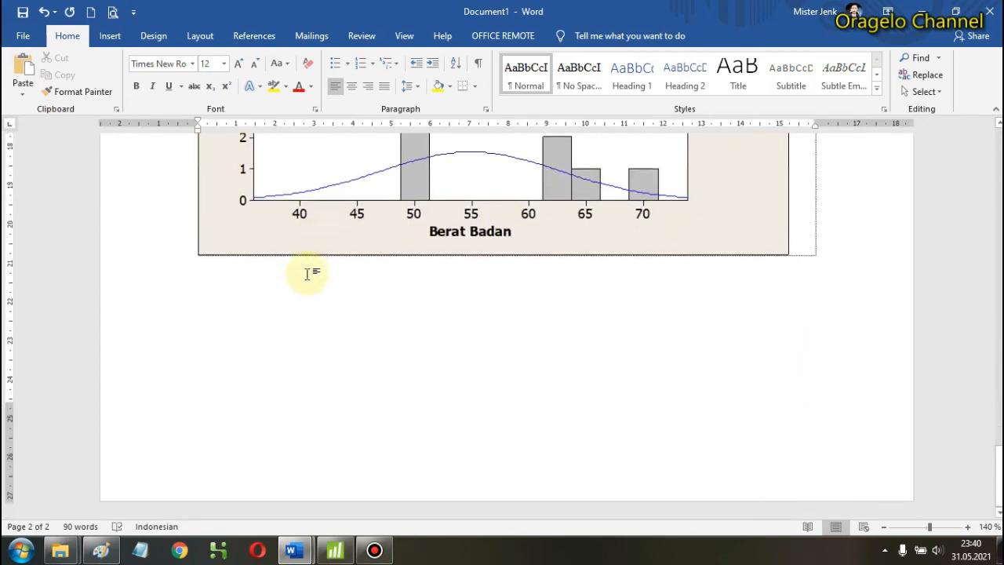
- Switch to Minitab, view the Berat Badan histogram again, and minimise its window
left_click(335, 549)
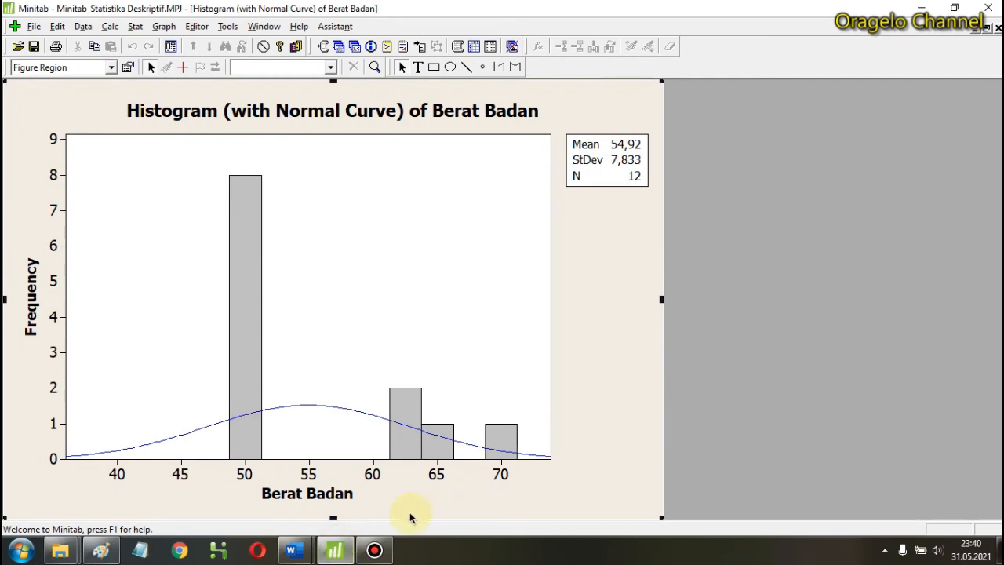
left_click(984, 29)
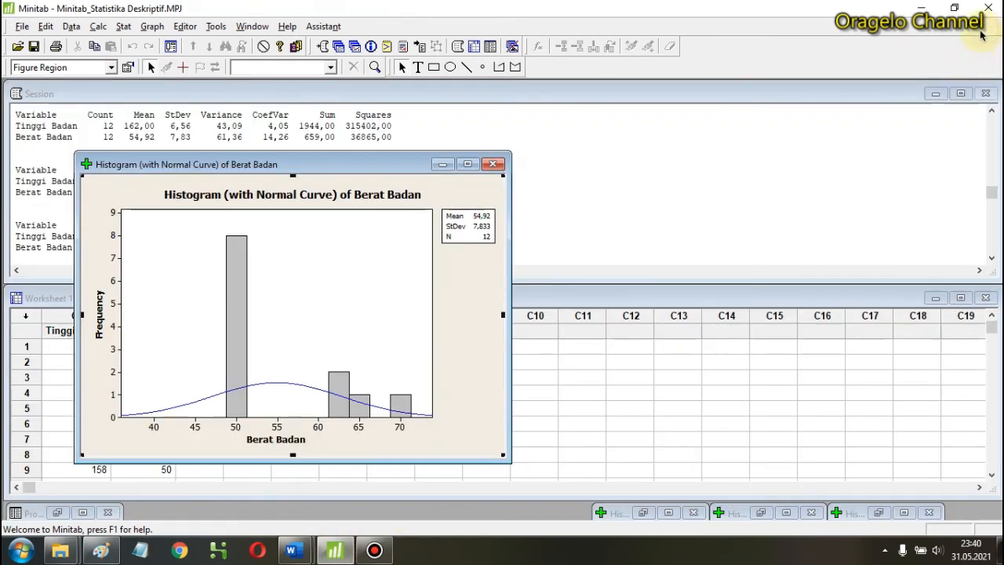
left_click(443, 164)
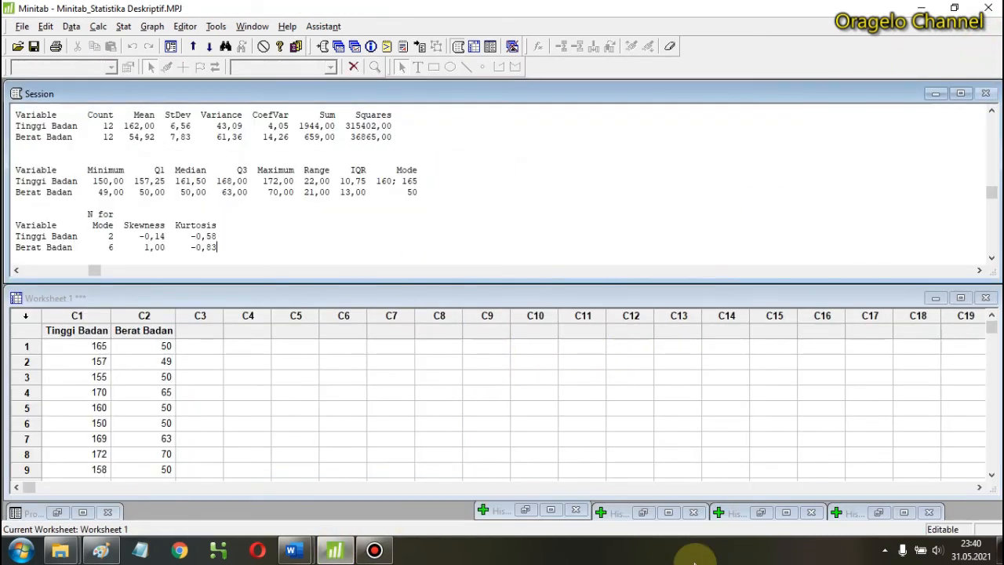
left_click(547, 511)
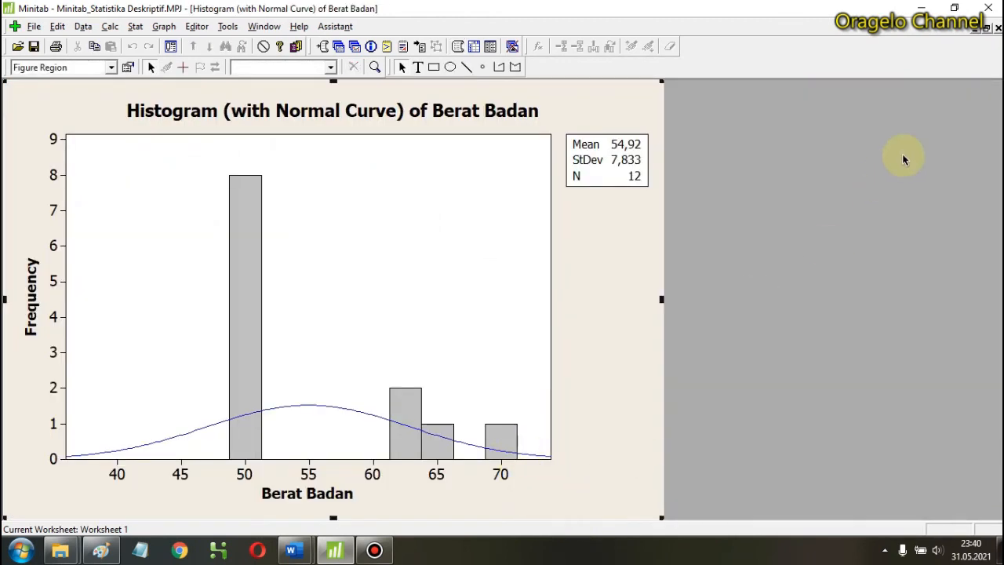
left_click(973, 29)
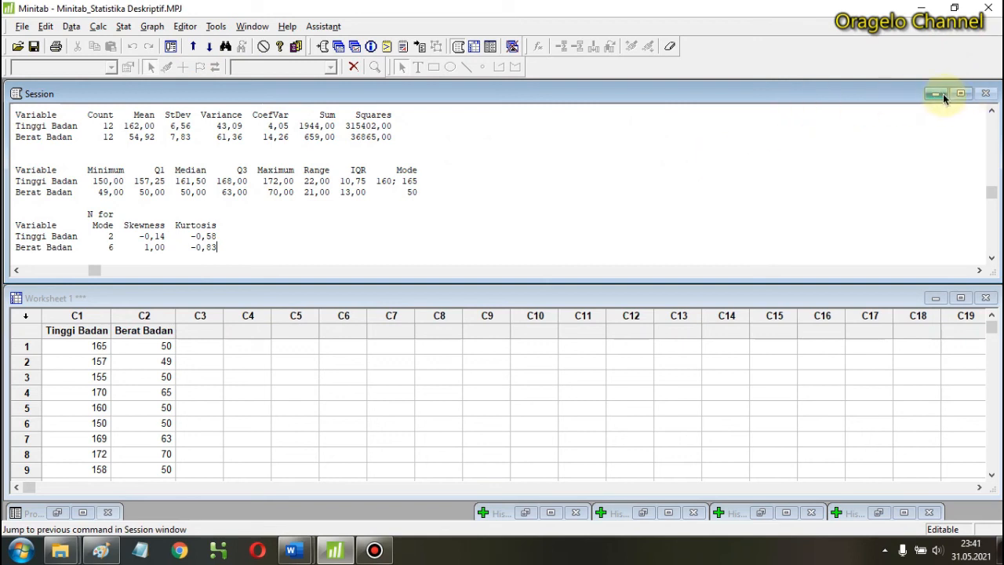
- Maximise the worksheet and look over the Tinggi Badan and Berat Badan data in rows 1 to 12
left_click(960, 298)
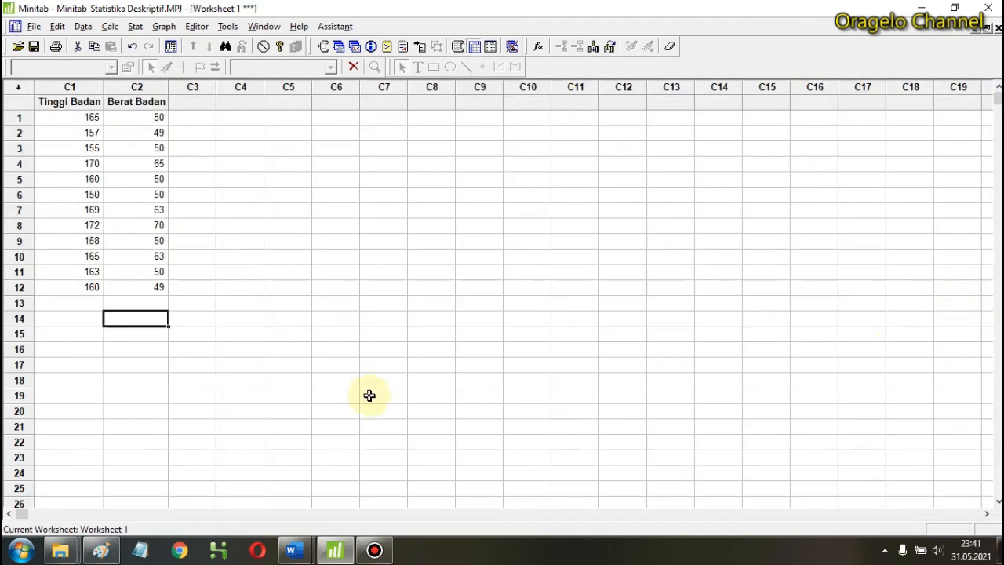
left_click_drag(70, 102, 139, 278)
left_click(122, 121)
left_click(132, 290)
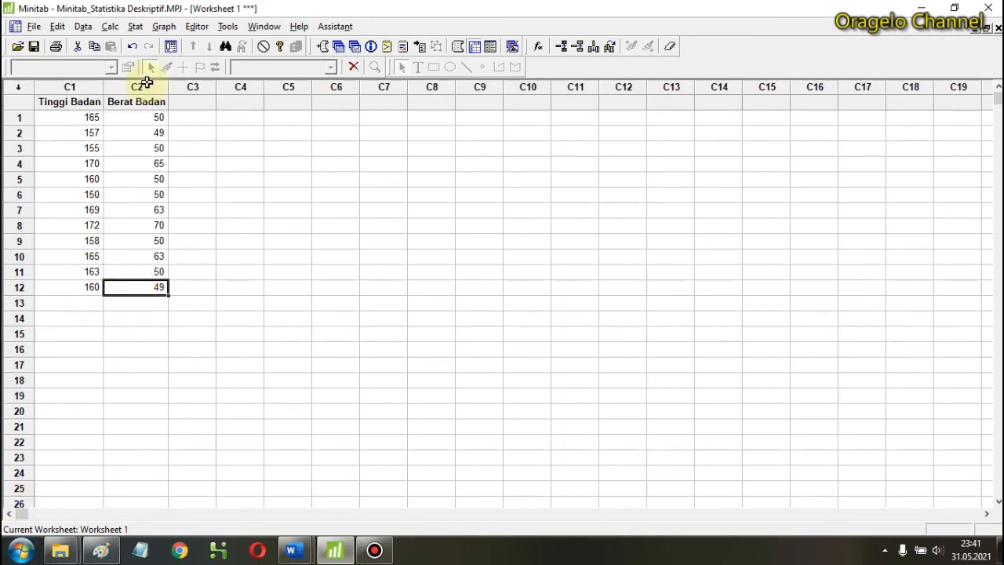
- Open Display Descriptive Statistics and highlight both Tinggi Badan and Berat Badan in its list of available columns
left_click(136, 26)
mouse_move(153, 49)
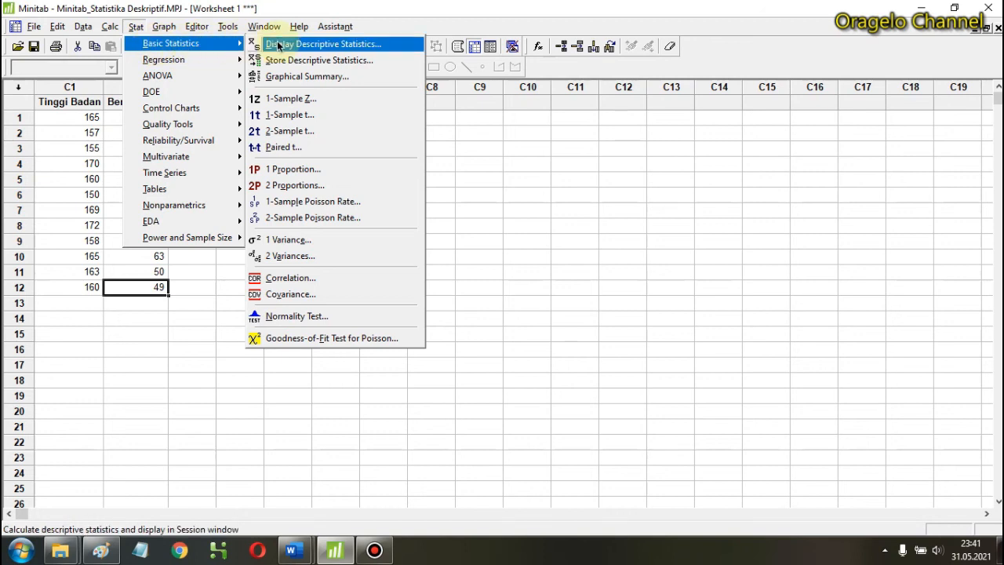
left_click(299, 43)
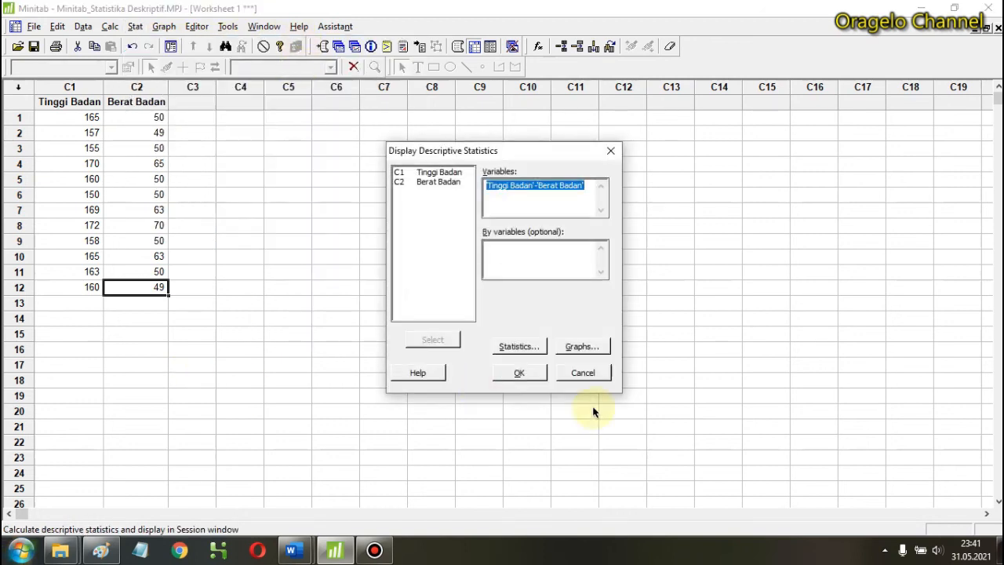
left_click(420, 193)
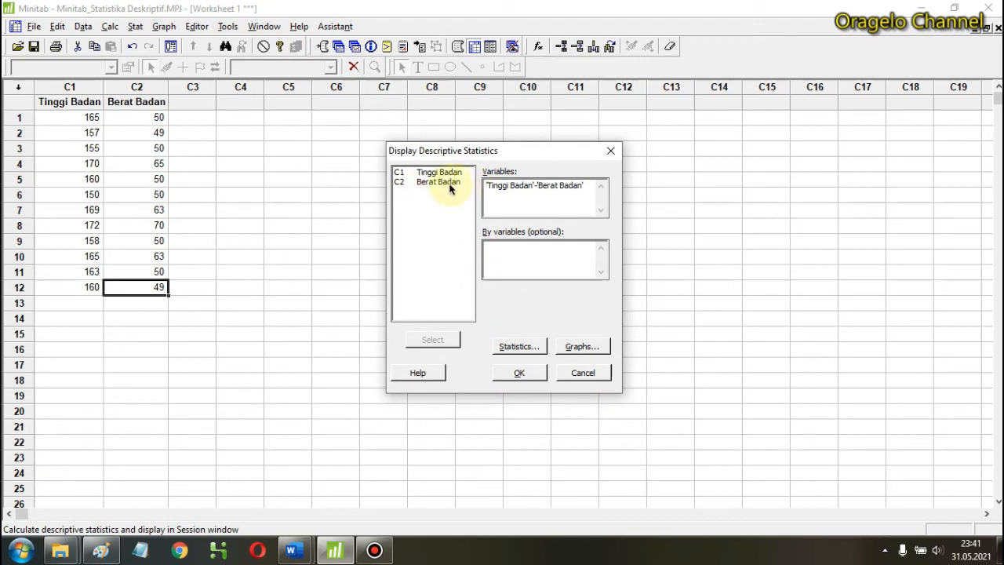
left_click_drag(451, 189, 455, 172)
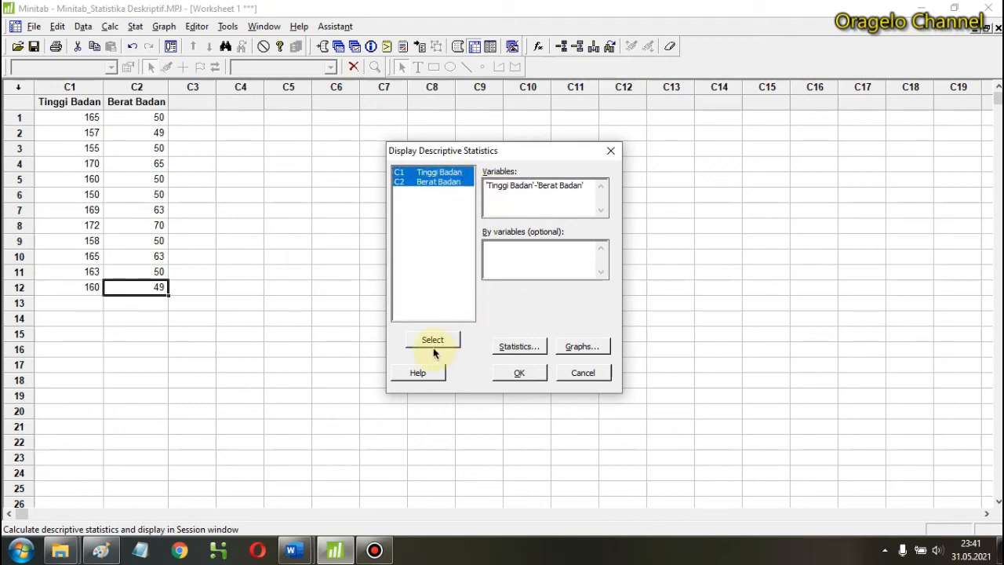
left_click(545, 320)
- Review the graph and statistics options for the descriptive statistics, and close the dialog without running the analysis
left_click(569, 346)
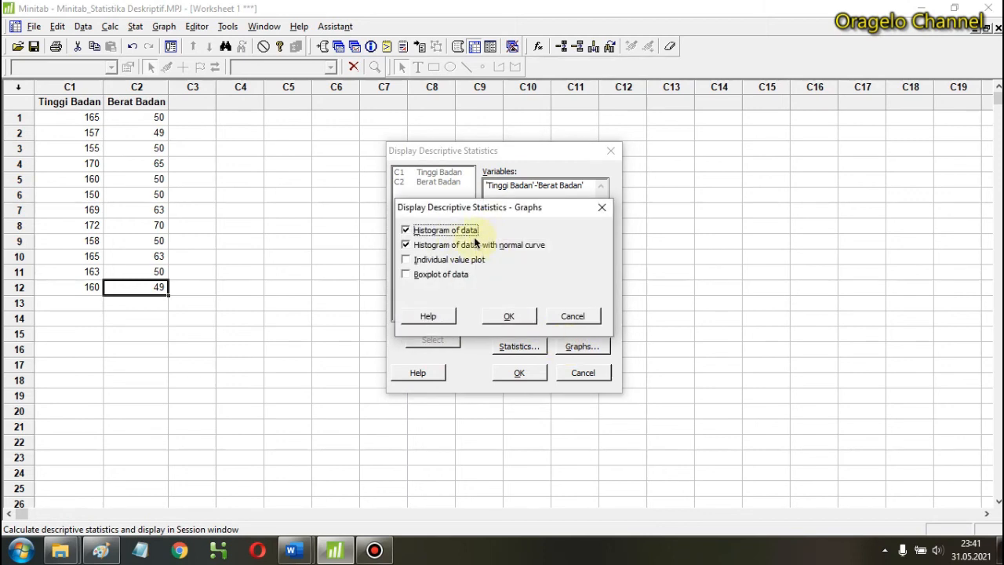
left_click(529, 314)
left_click(519, 346)
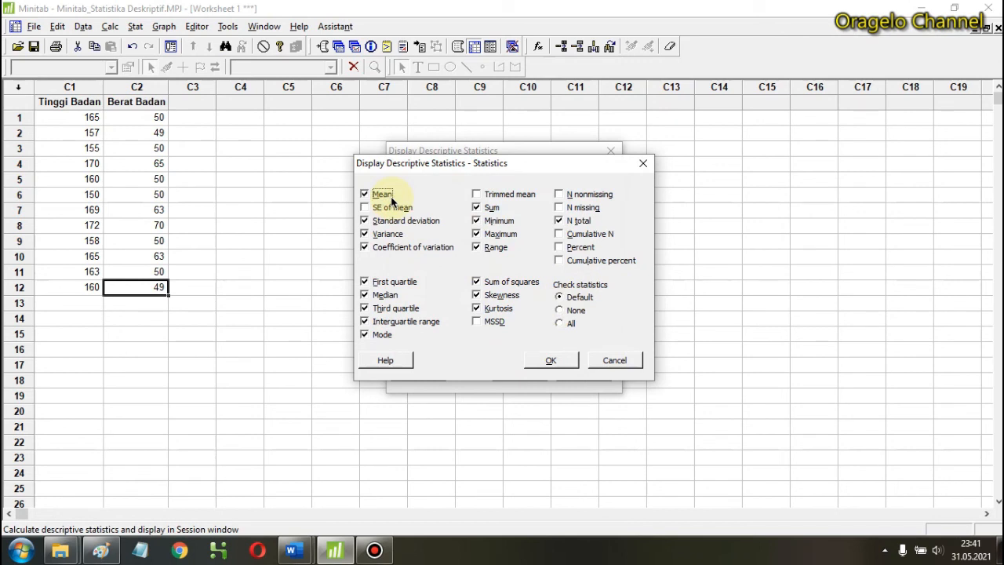
left_click(592, 361)
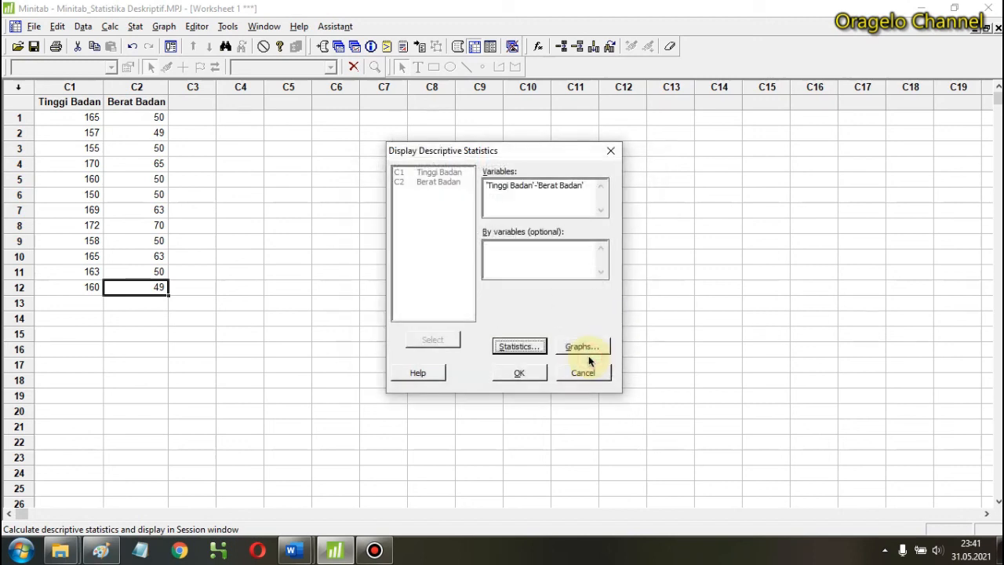
left_click(581, 372)
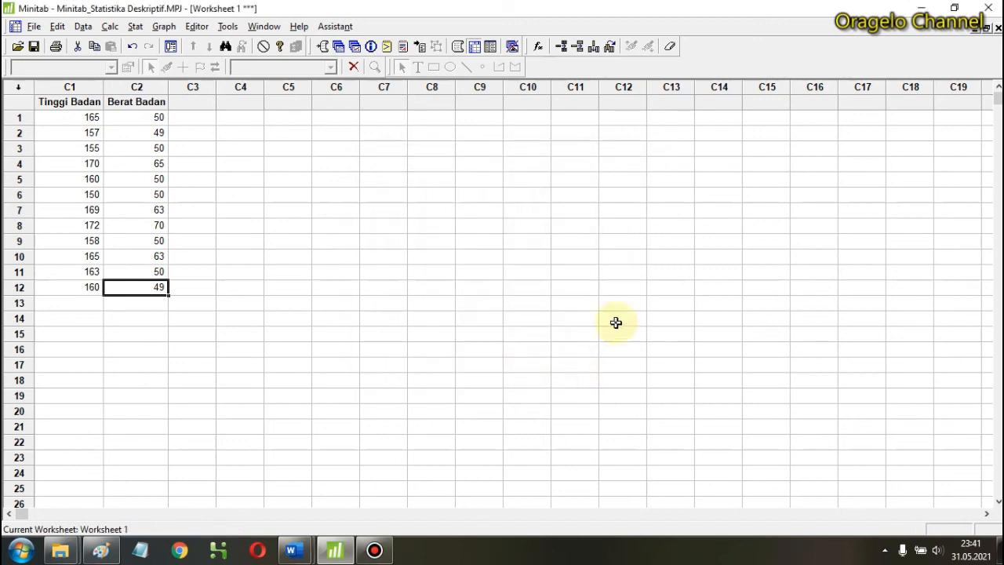
- Restore the worksheet window, maximise the Session window and look over the descriptive statistics output from its beginning
left_click(985, 29)
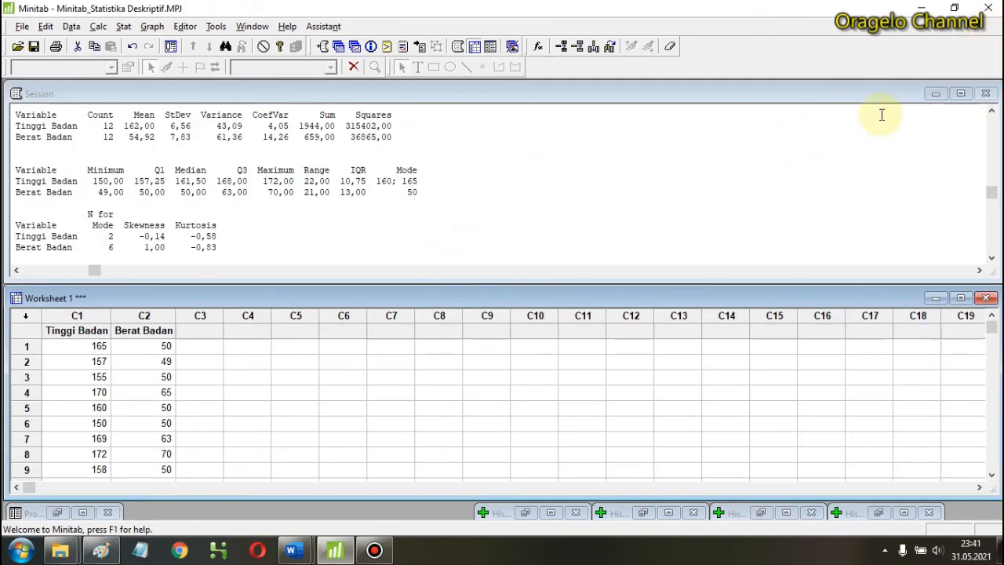
left_click(960, 95)
scroll(544, 166, "up", 3)
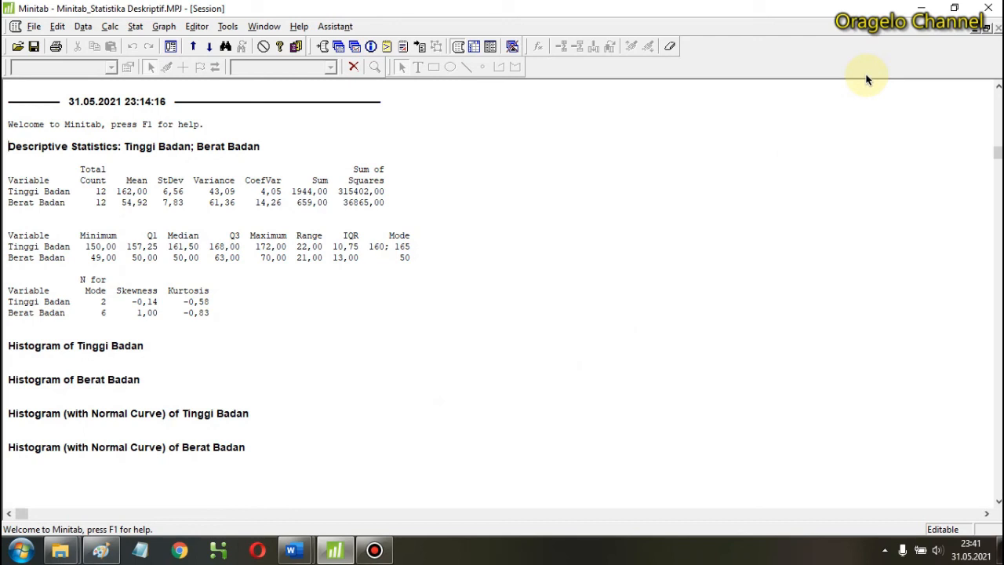
- Minimise the Minitab and Word windows to show the desktop
left_click(922, 8)
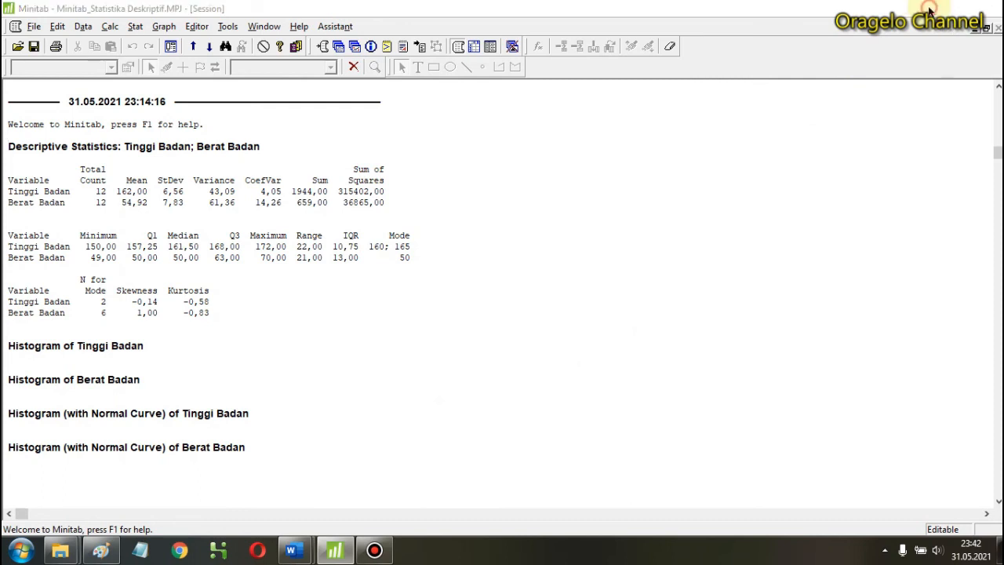
left_click(928, 11)
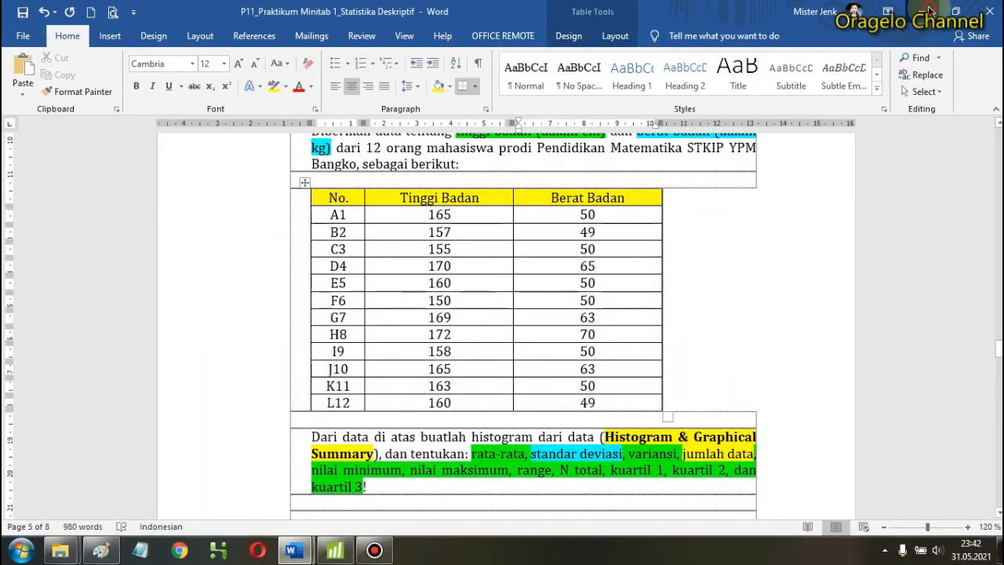
left_click(922, 9)
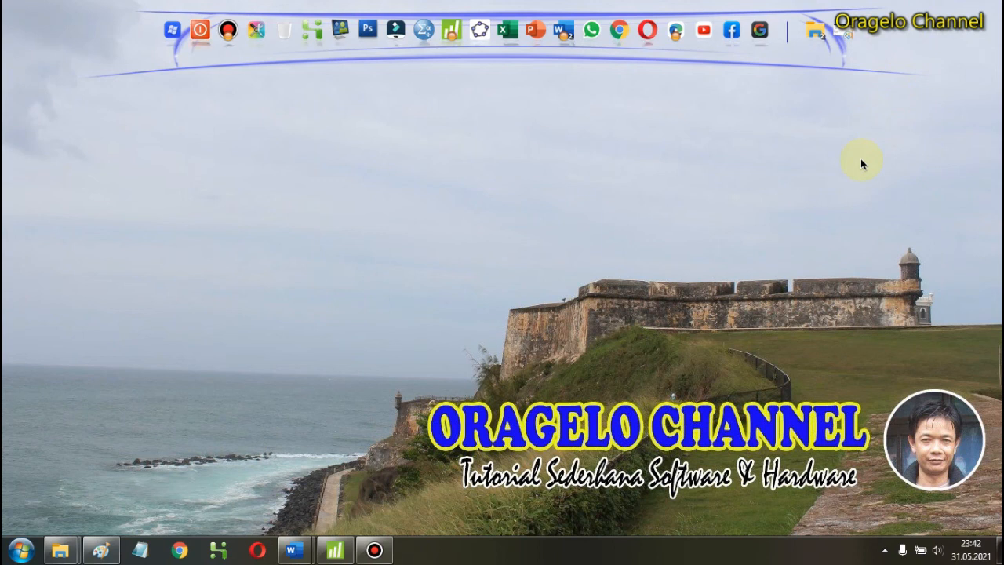